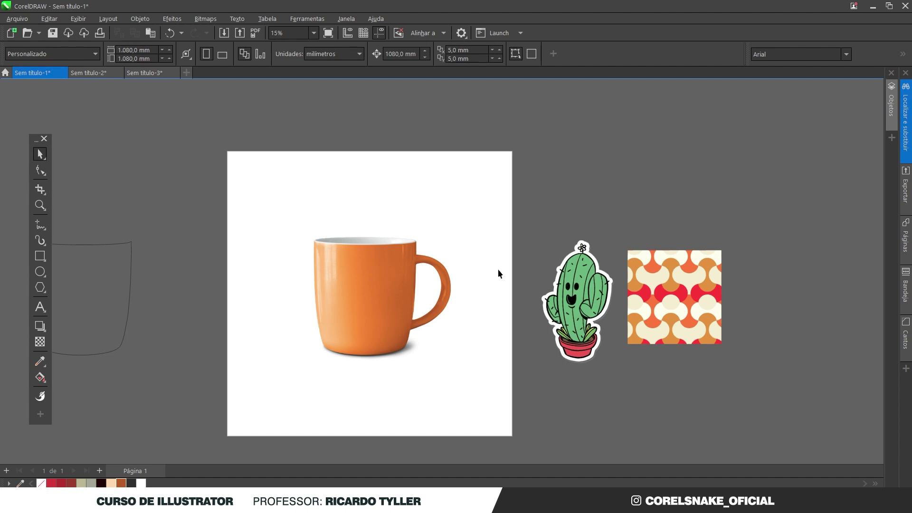
Try placing the mug-body outline over the mug photo to check its fit around the edges, and undo the placement
{"action": "left_click", "coordinate": [377, 285]}
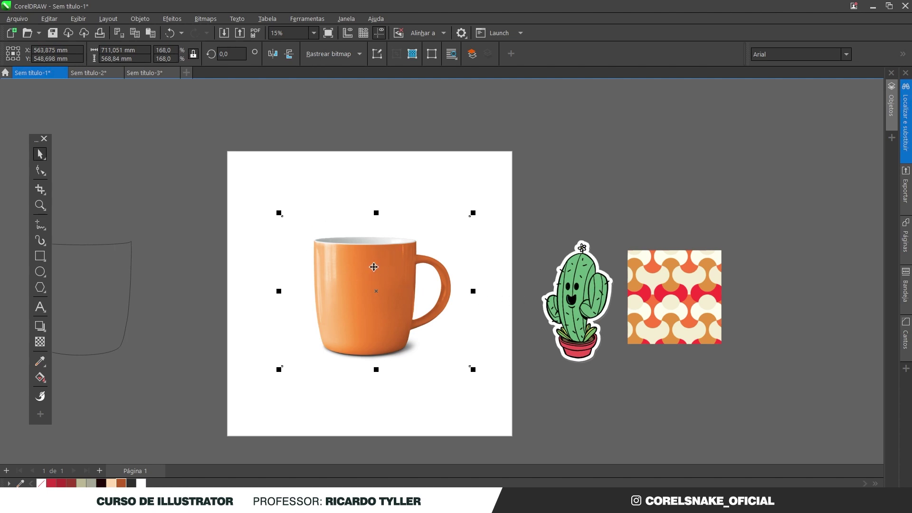
{"action": "left_click", "coordinate": [144, 307]}
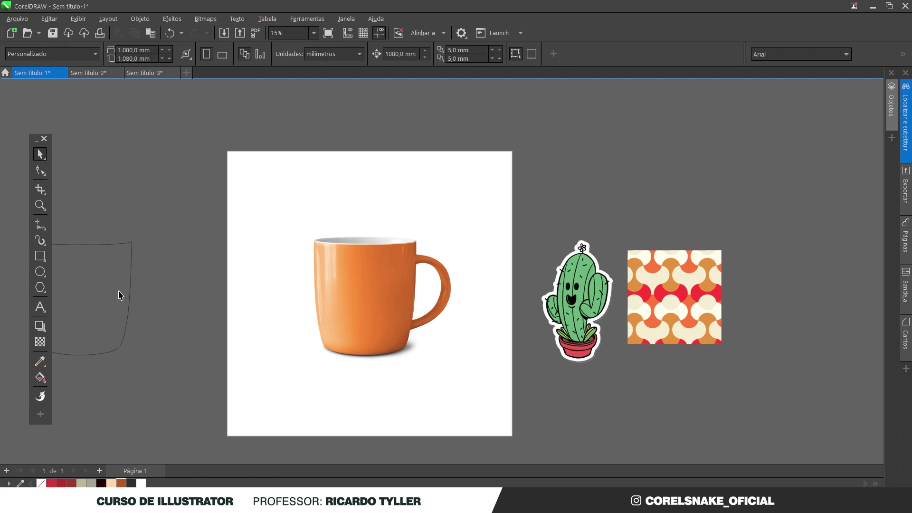
{"action": "left_click", "coordinate": [112, 245]}
{"action": "key", "text": "p"}
{"action": "scroll", "coordinate": [346, 303], "scroll_direction": "up", "scroll_amount": 3}
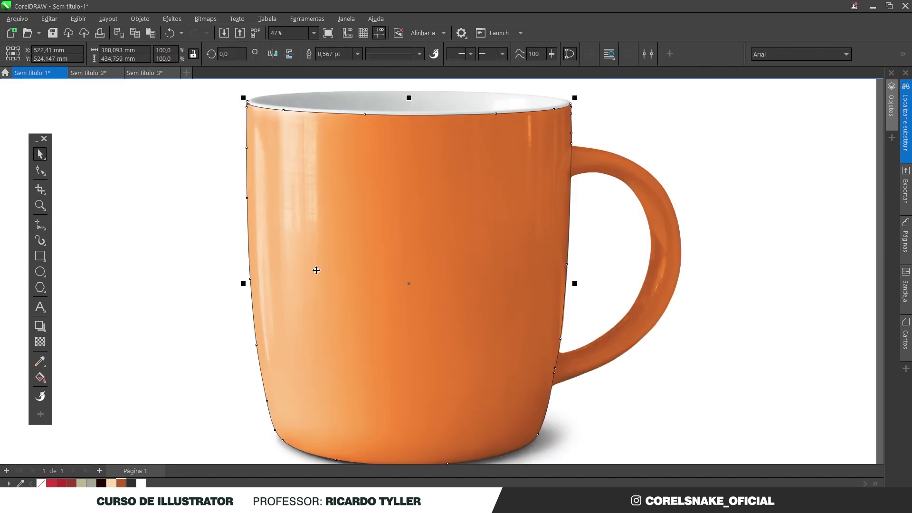
{"action": "scroll", "coordinate": [268, 284], "scroll_direction": "down", "scroll_amount": 1}
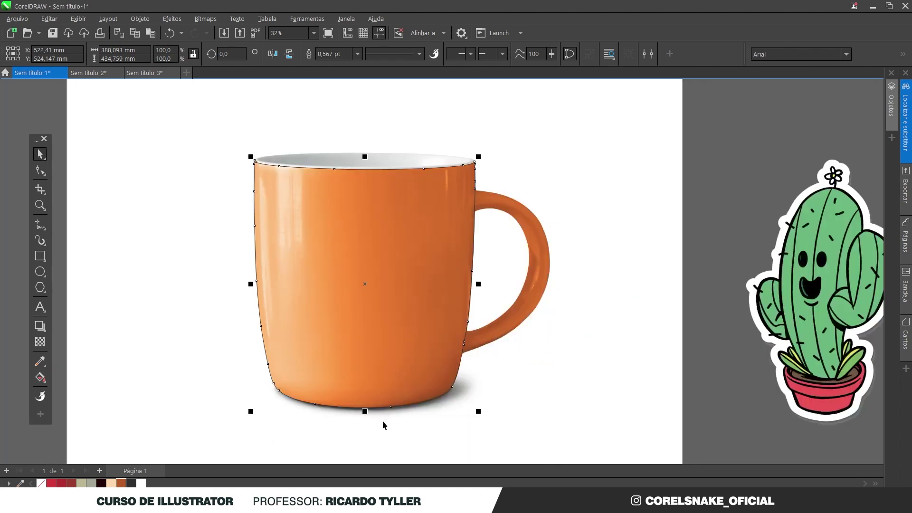
{"action": "scroll", "coordinate": [475, 253], "scroll_direction": "up", "scroll_amount": 4}
{"action": "scroll", "coordinate": [476, 254], "scroll_direction": "down", "scroll_amount": 4}
{"action": "scroll", "coordinate": [172, 196], "scroll_direction": "up", "scroll_amount": 5}
{"action": "scroll", "coordinate": [234, 215], "scroll_direction": "down", "scroll_amount": 6}
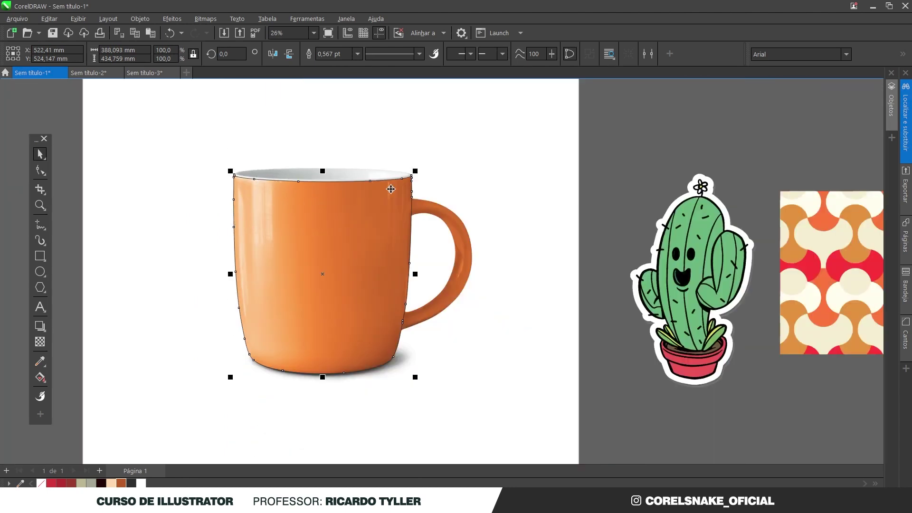
{"action": "scroll", "coordinate": [417, 303], "scroll_direction": "down", "scroll_amount": 2}
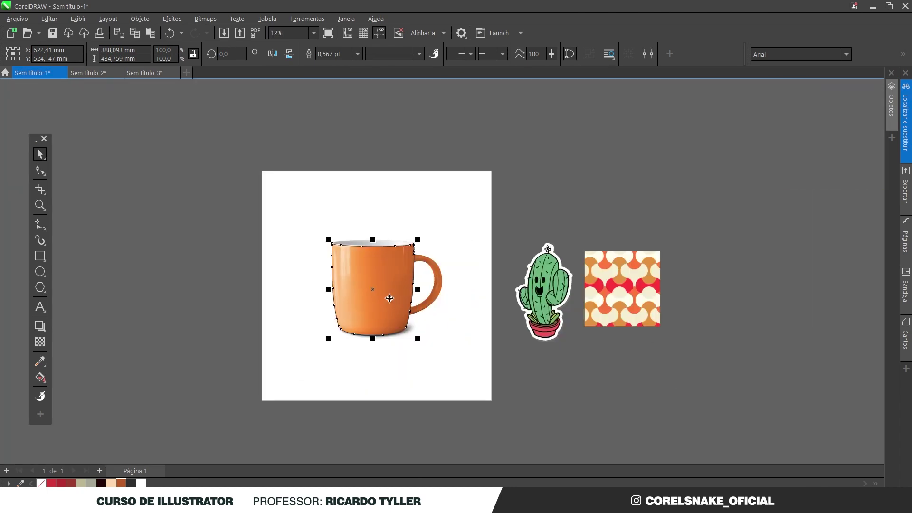
{"action": "key", "text": "ctrl+z"}
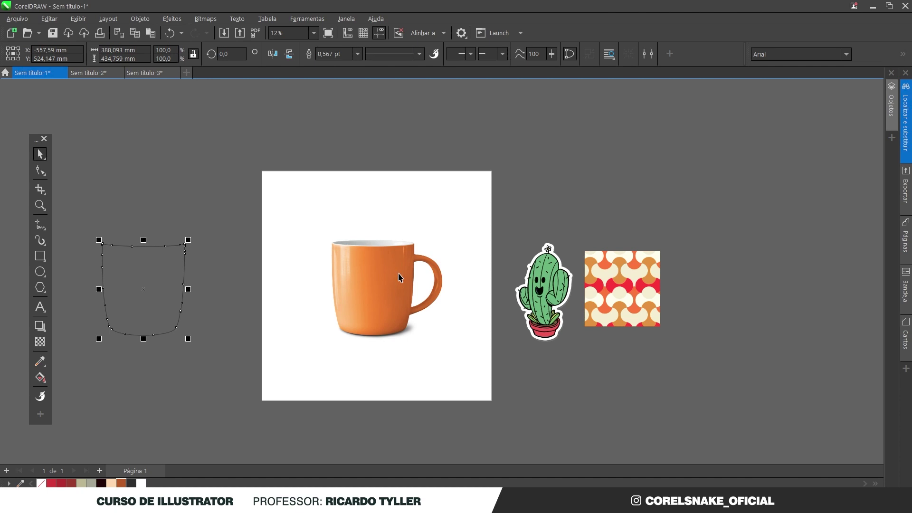
Scale the cactus sticker down to about 203 mm wide and place it on the front of the mug body
{"action": "left_click", "coordinate": [379, 284]}
{"action": "scroll", "coordinate": [405, 279], "scroll_direction": "up", "scroll_amount": 1}
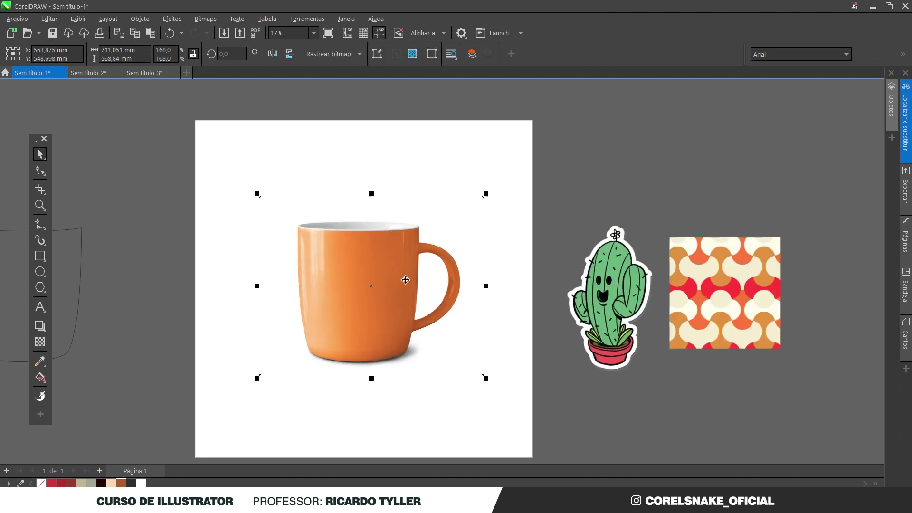
{"action": "left_click", "coordinate": [606, 300]}
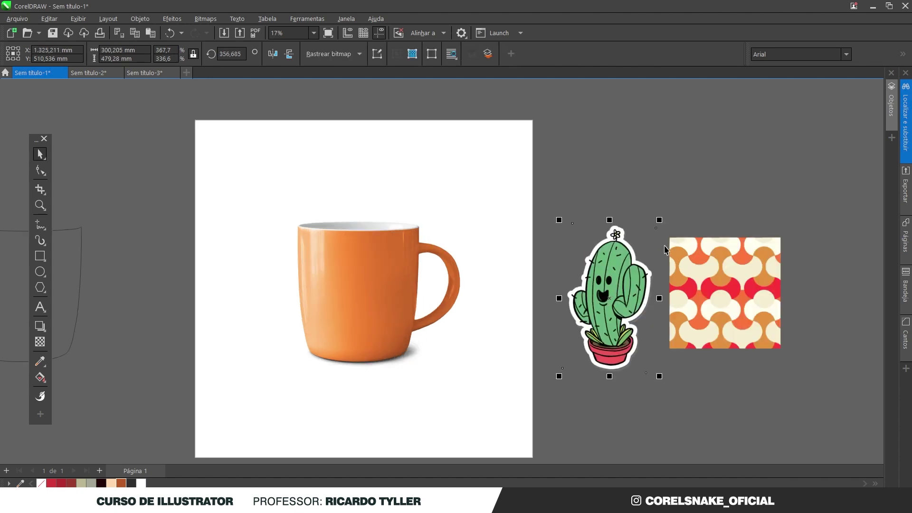
{"action": "left_click_drag", "start_coordinate": [662, 218], "coordinate": [656, 243]}
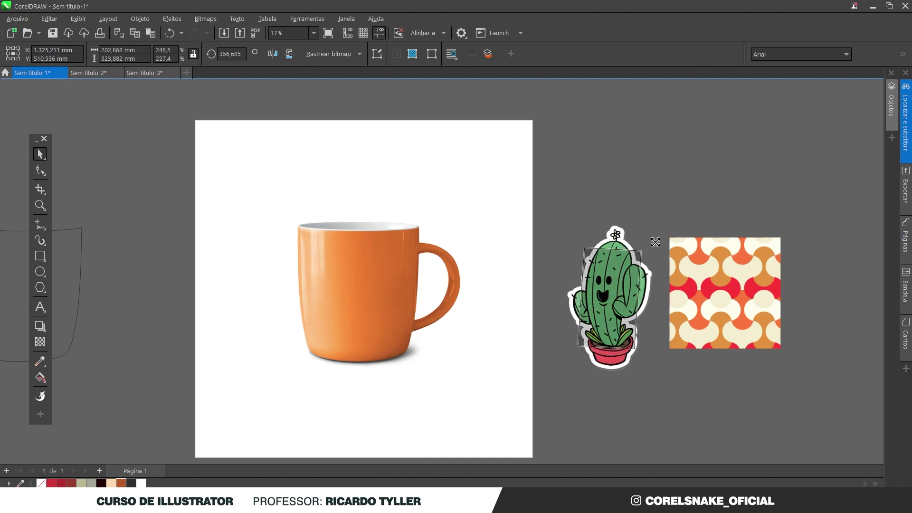
{"action": "left_click_drag", "start_coordinate": [627, 295], "coordinate": [357, 307]}
{"action": "scroll", "coordinate": [356, 307], "scroll_direction": "up", "scroll_amount": 2}
{"action": "left_click_drag", "start_coordinate": [378, 277], "coordinate": [379, 276]}
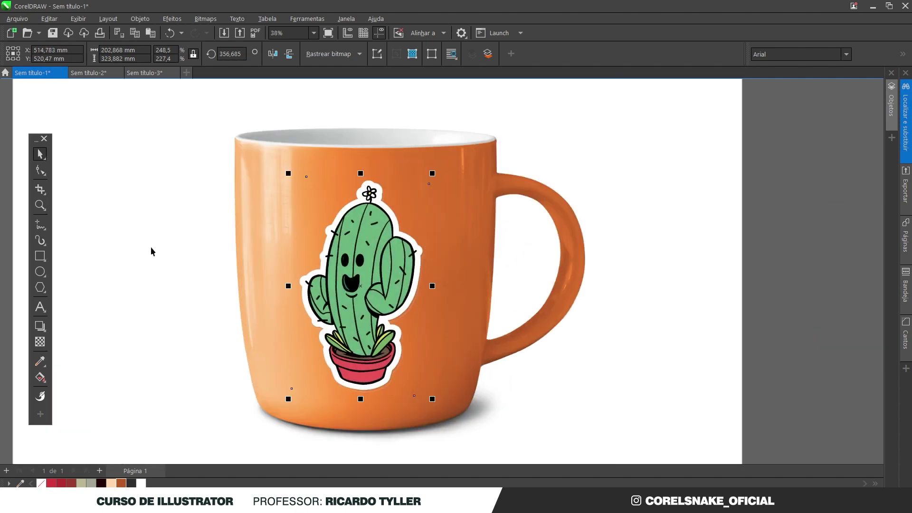
Apply a uniform transparency of 14 to the cactus, keeping the Normal blend mode
{"action": "left_click", "coordinate": [39, 341]}
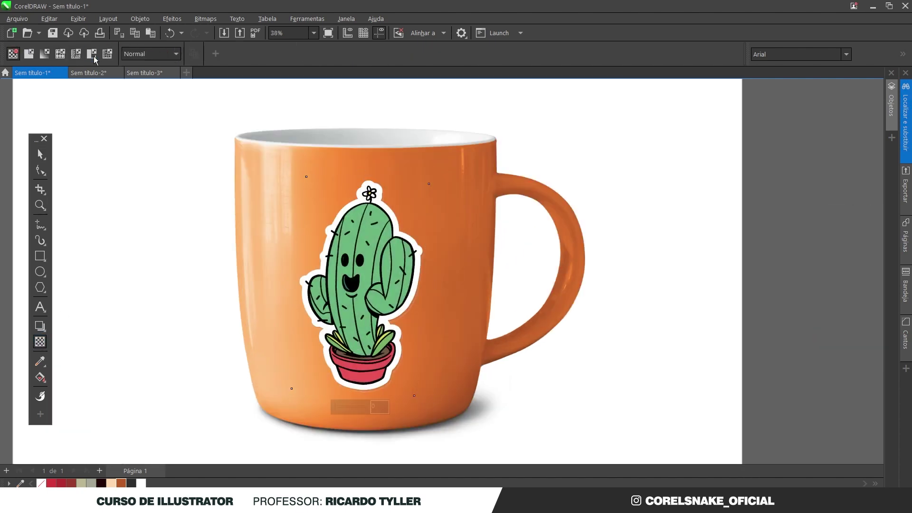
{"action": "left_click", "coordinate": [137, 54]}
{"action": "left_click", "coordinate": [134, 62]}
{"action": "left_click", "coordinate": [29, 54]}
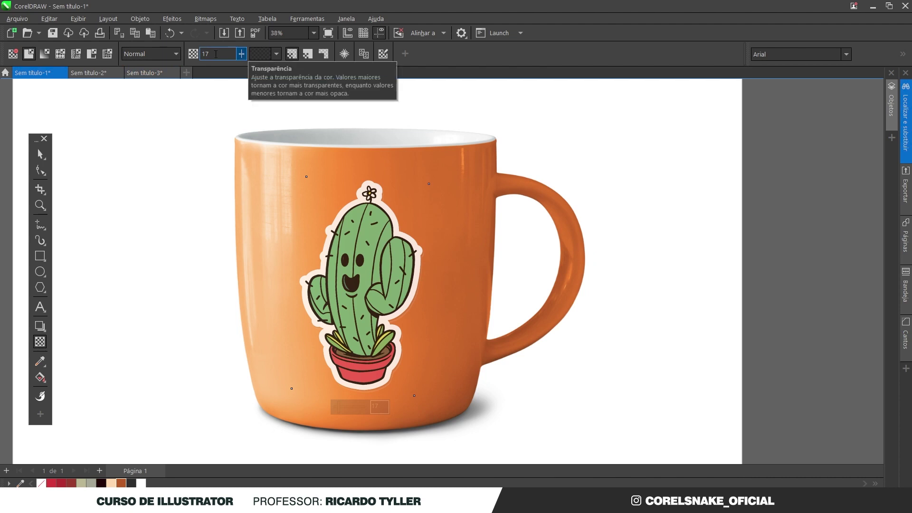
{"action": "left_click_drag", "start_coordinate": [218, 53], "coordinate": [188, 60]}
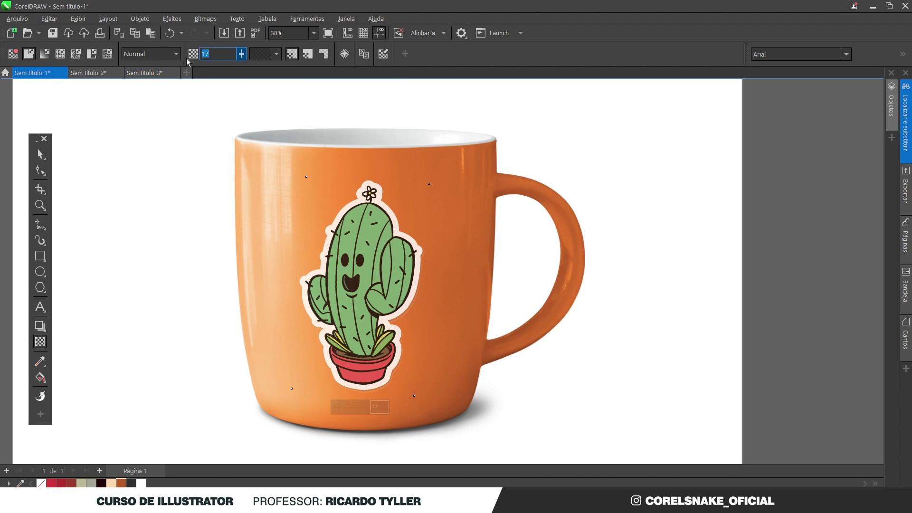
{"action": "type", "text": "14"}
{"action": "key", "text": "Return"}
{"action": "left_click", "coordinate": [41, 154]}
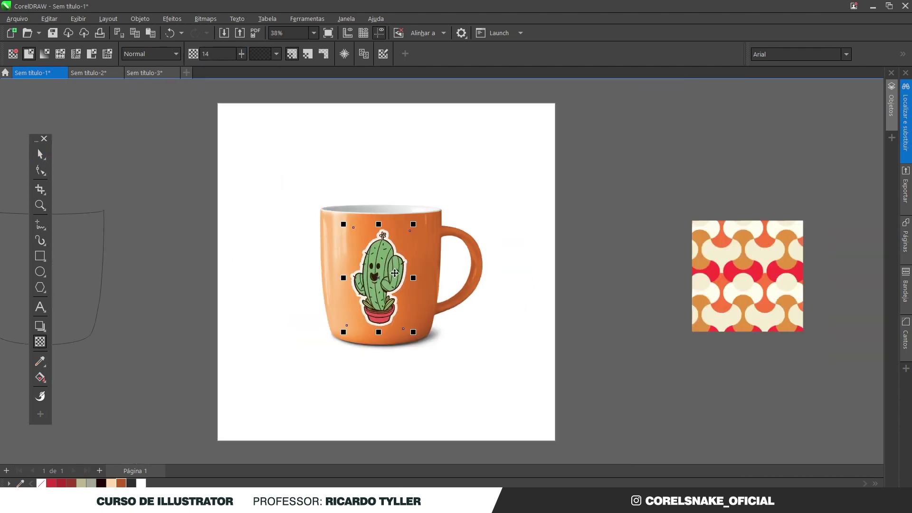
{"action": "left_click", "coordinate": [618, 258]}
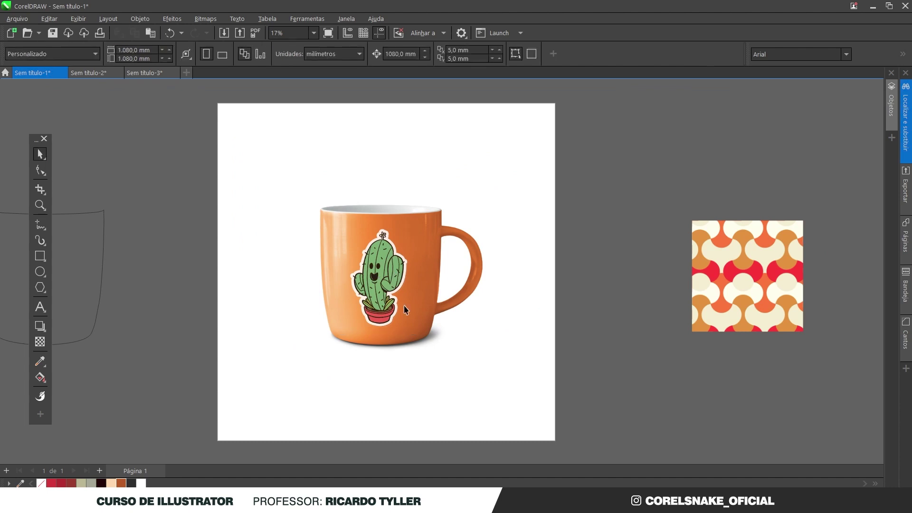
Enlarge the cactus to about 272 mm wide over the mug's handle-side edge and add a mirrored copy over the opposite edge
{"action": "left_click", "coordinate": [377, 277]}
{"action": "scroll", "coordinate": [428, 281], "scroll_direction": "up", "scroll_amount": 1}
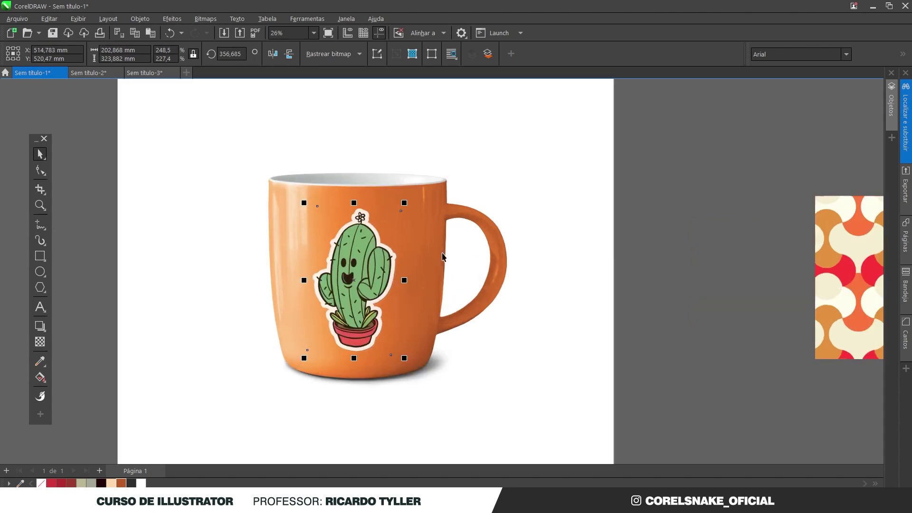
{"action": "left_click_drag", "start_coordinate": [405, 208], "coordinate": [435, 173]}
{"action": "left_click_drag", "start_coordinate": [371, 240], "coordinate": [435, 267]}
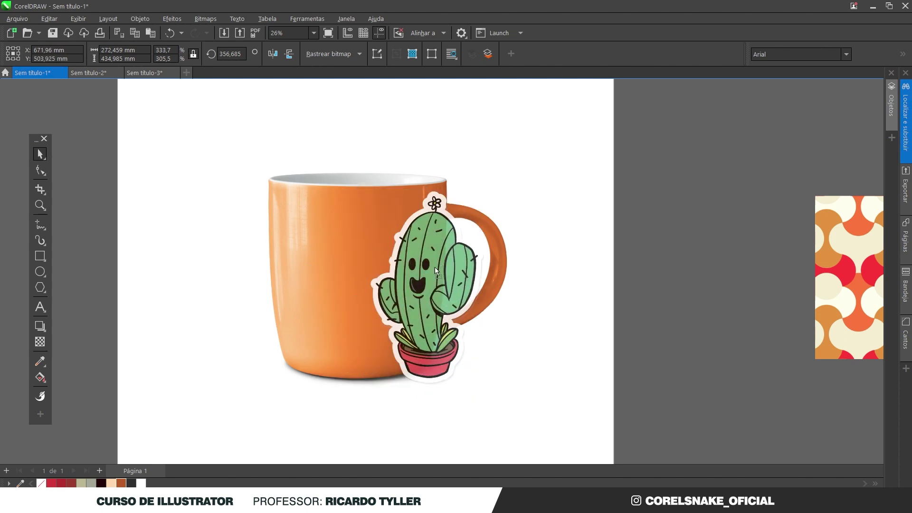
{"action": "left_click_drag", "start_coordinate": [488, 288], "coordinate": [223, 288]}
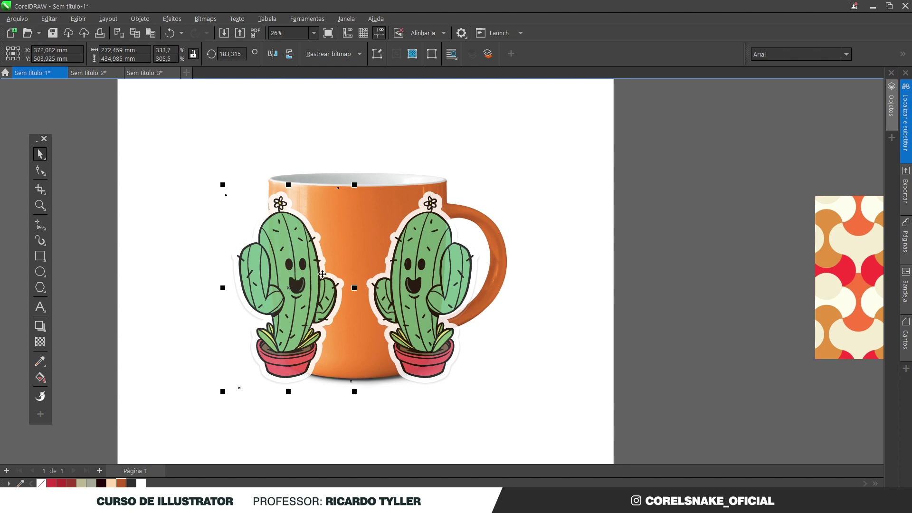
Place a copy of the mug-body outline exactly over the mug, offset 1080 mm horizontally from the original
{"action": "scroll", "coordinate": [570, 221], "scroll_direction": "down", "scroll_amount": 1}
{"action": "left_click", "coordinate": [135, 231]}
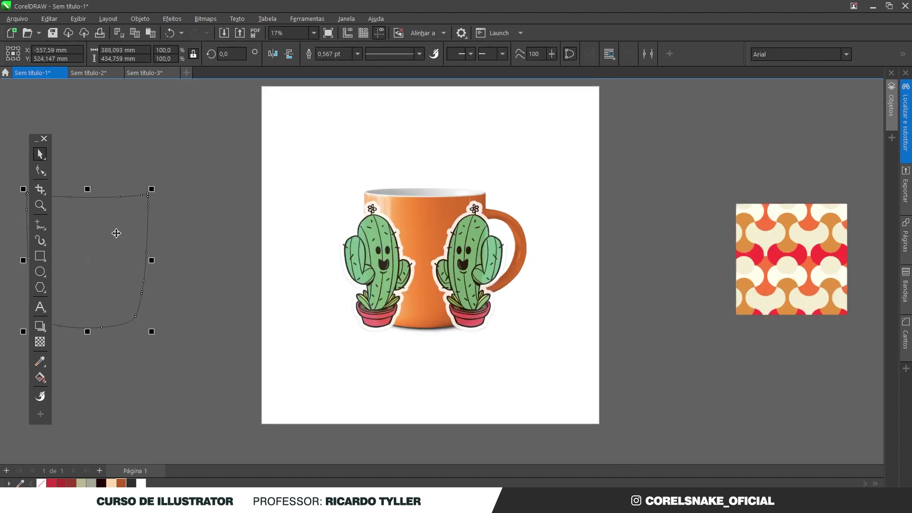
{"action": "key", "text": "ctrl+z"}
{"action": "scroll", "coordinate": [460, 248], "scroll_direction": "up", "scroll_amount": 3}
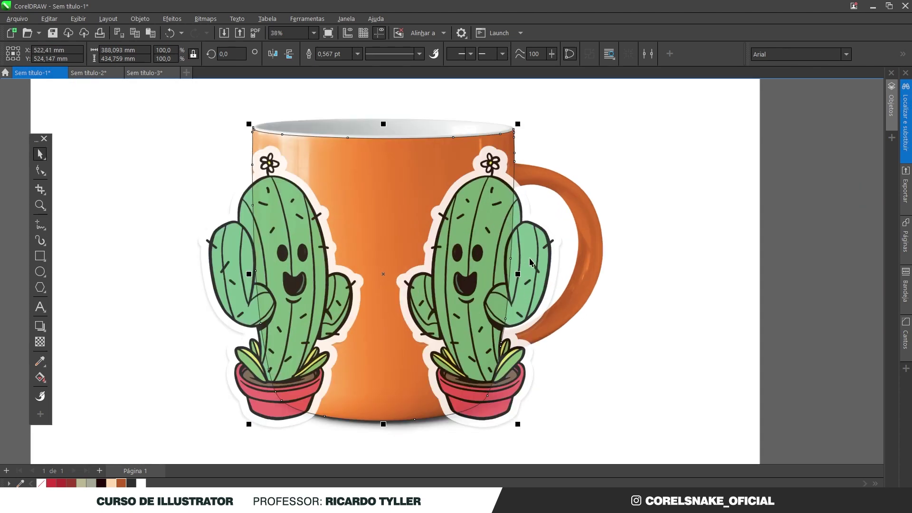
PowerClip both cacti inside the outline on the mug and remove the outline's stroke
{"action": "left_click", "coordinate": [483, 255]}
{"action": "left_click", "coordinate": [222, 265], "text": "shift"}
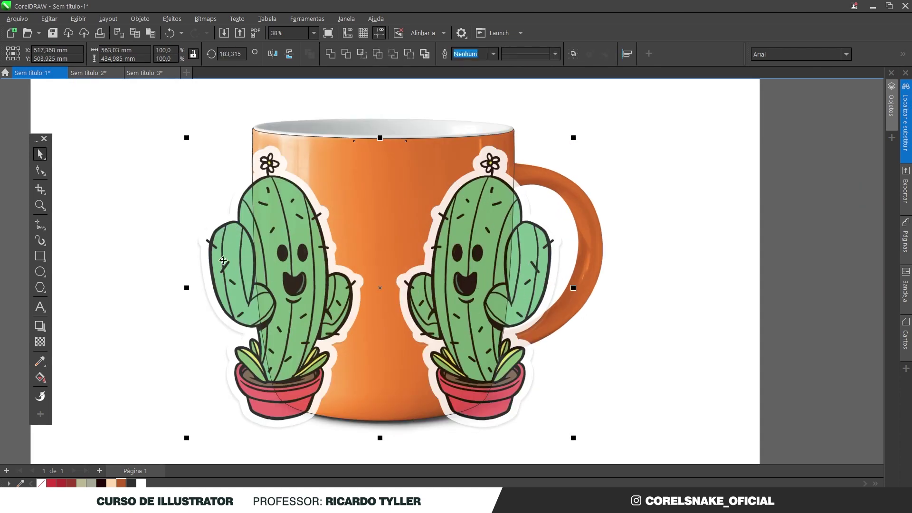
{"action": "right_click", "coordinate": [223, 260]}
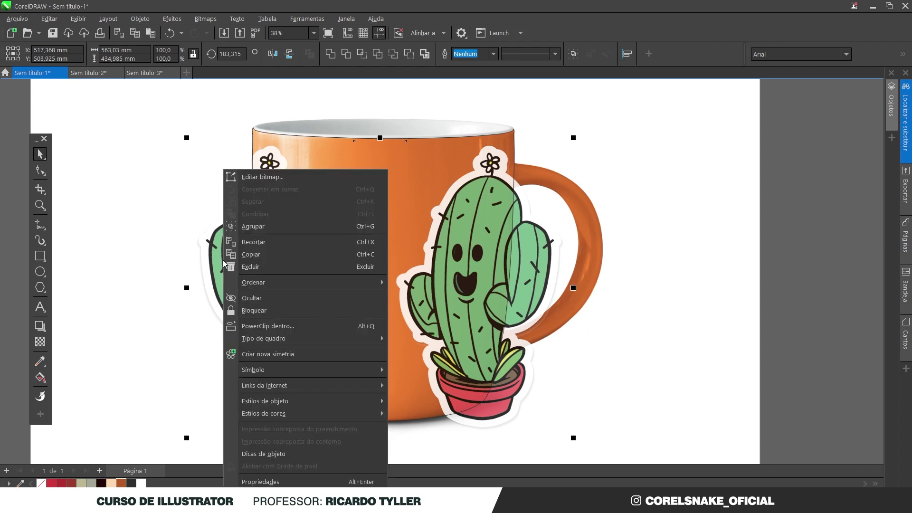
{"action": "left_click", "coordinate": [283, 326]}
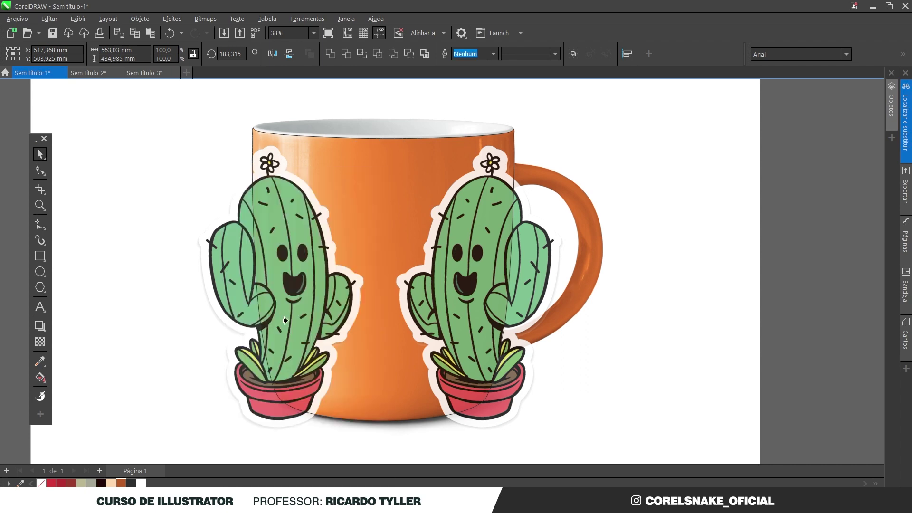
{"action": "left_click", "coordinate": [394, 174]}
{"action": "scroll", "coordinate": [364, 223], "scroll_direction": "down", "scroll_amount": 3}
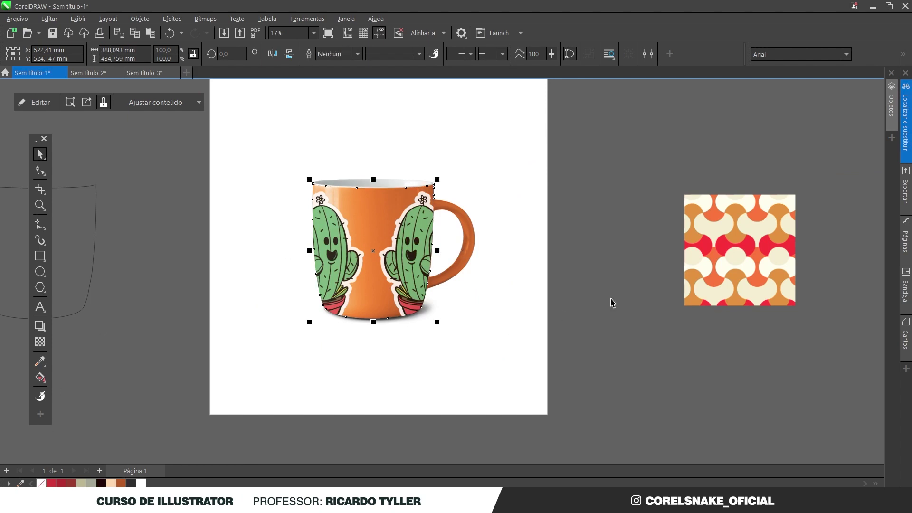
{"action": "left_click", "coordinate": [503, 313]}
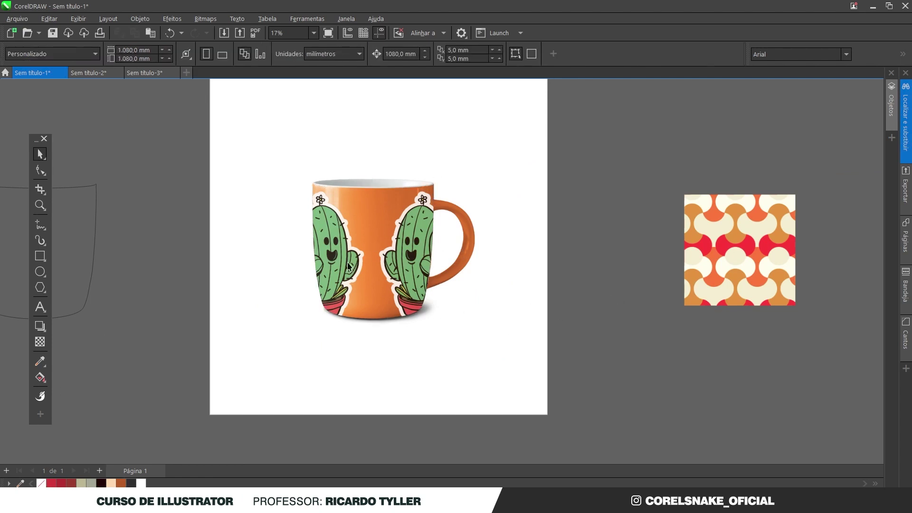
Place another copy of the spare mug-body outline over the clipped cactus artwork on the mug
{"action": "scroll", "coordinate": [350, 267], "scroll_direction": "up", "scroll_amount": 2}
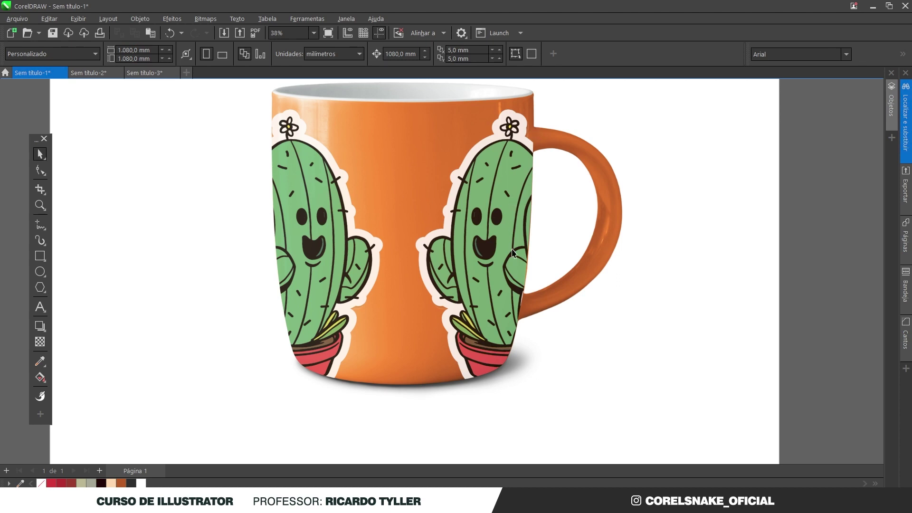
{"action": "scroll", "coordinate": [491, 245], "scroll_direction": "down", "scroll_amount": 3}
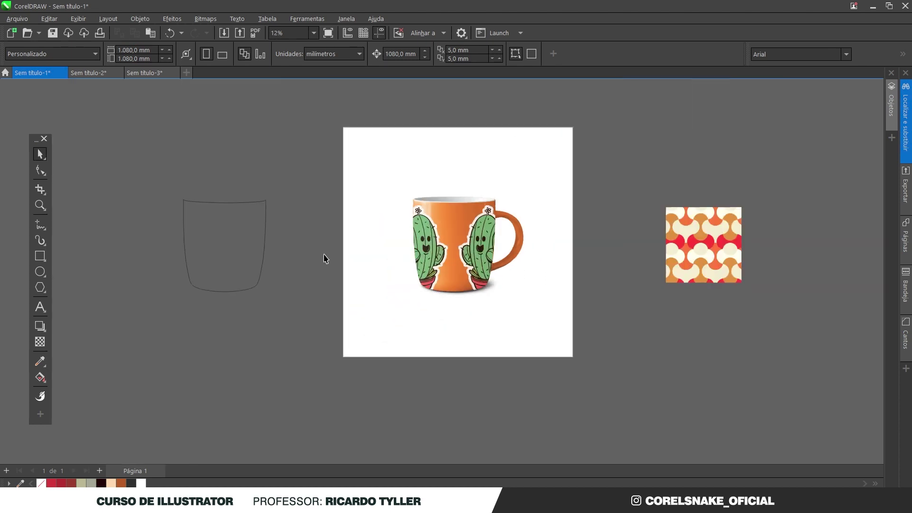
{"action": "left_click", "coordinate": [249, 239]}
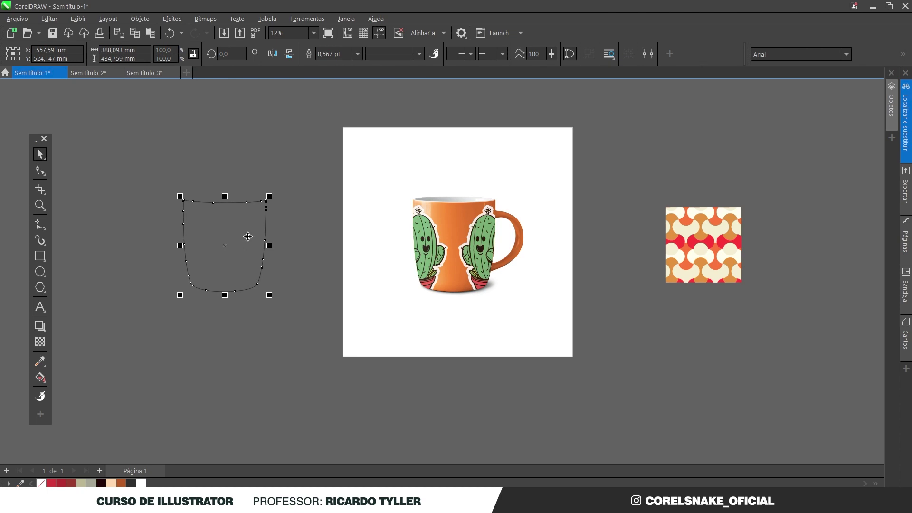
{"action": "scroll", "coordinate": [475, 218], "scroll_direction": "up", "scroll_amount": 2}
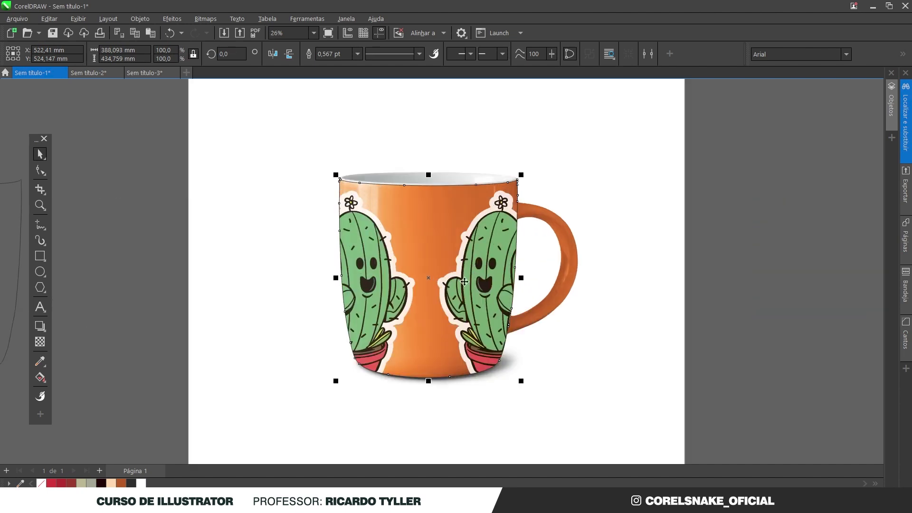
Fill the new mug-body shape with a near-black colour sampled from the artwork and remove its stroke
{"action": "left_click", "coordinate": [20, 483]}
{"action": "left_click", "coordinate": [469, 371]}
{"action": "left_click", "coordinate": [146, 483]}
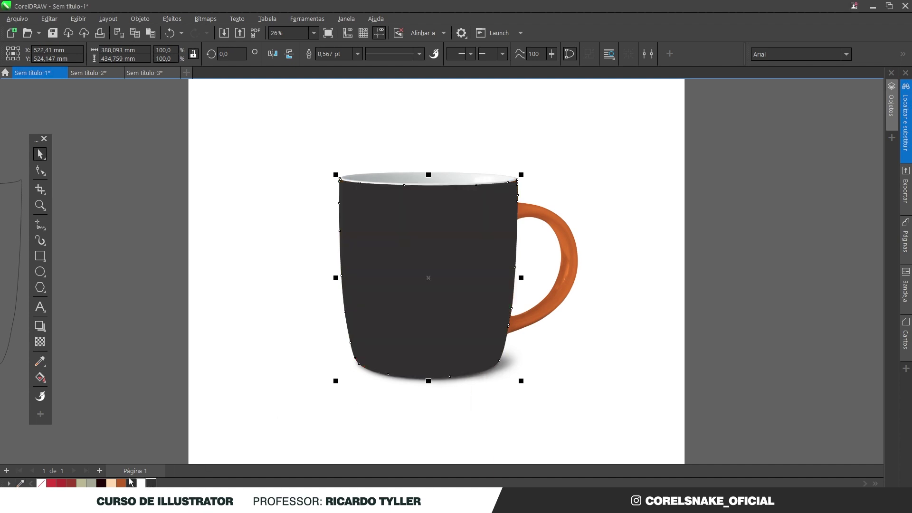
{"action": "right_click", "coordinate": [41, 483]}
Apply a linear transparency to the near-black mug-body shape, fading it from the mug's handle-side edge inward over the cactus
{"action": "left_click", "coordinate": [41, 342]}
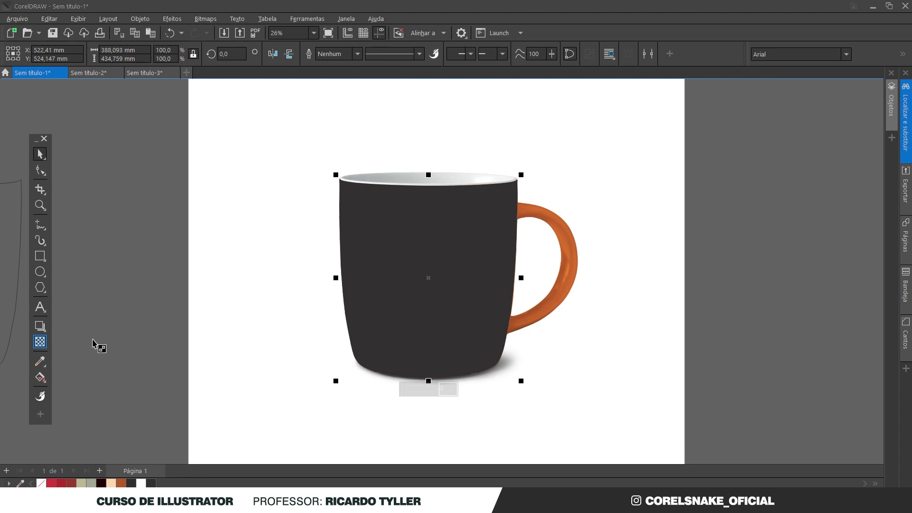
{"action": "left_click_drag", "start_coordinate": [514, 284], "coordinate": [454, 285]}
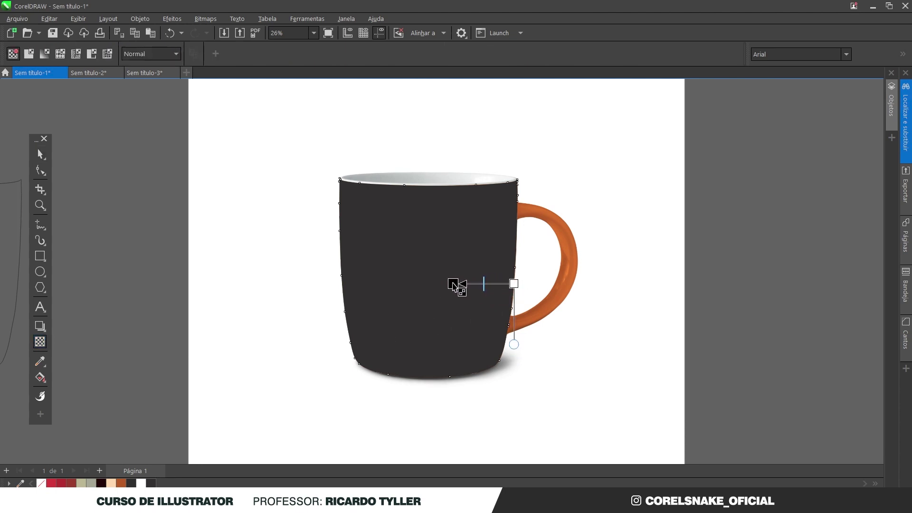
{"action": "left_click", "coordinate": [40, 155]}
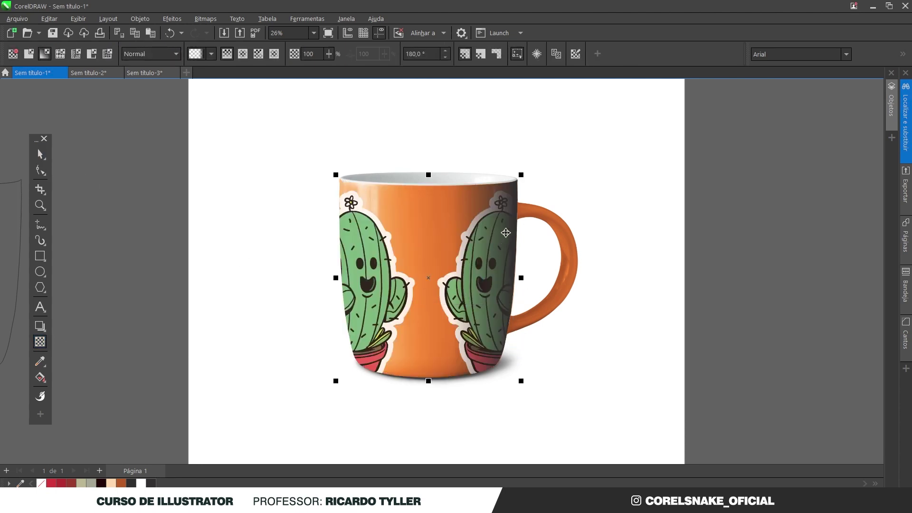
Set the dark shading's blend mode to Multiplicar and extend the start of its transparency slightly past the mug's handle-side edge
{"action": "left_click", "coordinate": [39, 343]}
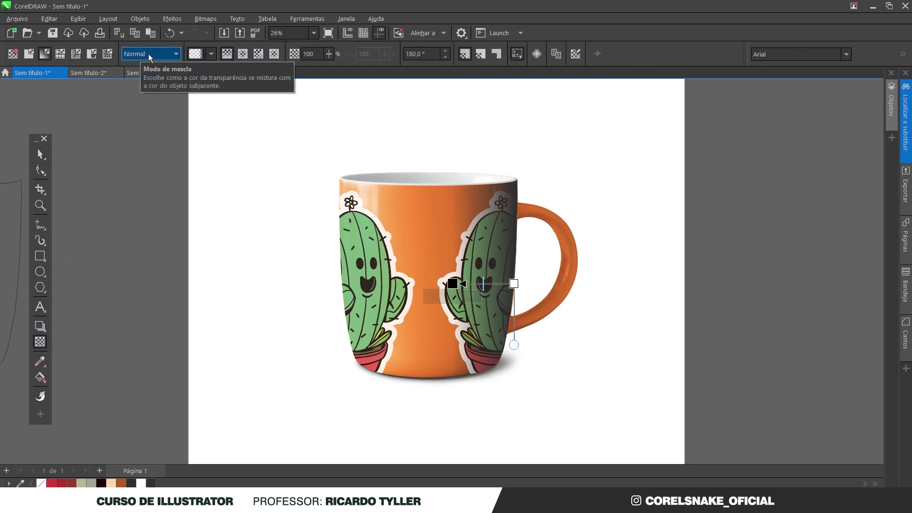
{"action": "left_click", "coordinate": [149, 56]}
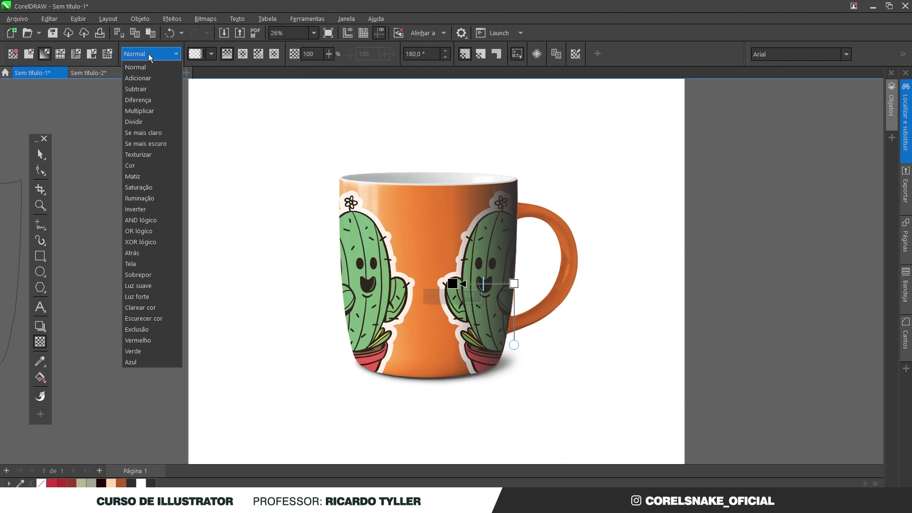
{"action": "left_click", "coordinate": [143, 112]}
{"action": "left_click_drag", "start_coordinate": [513, 284], "coordinate": [527, 281]}
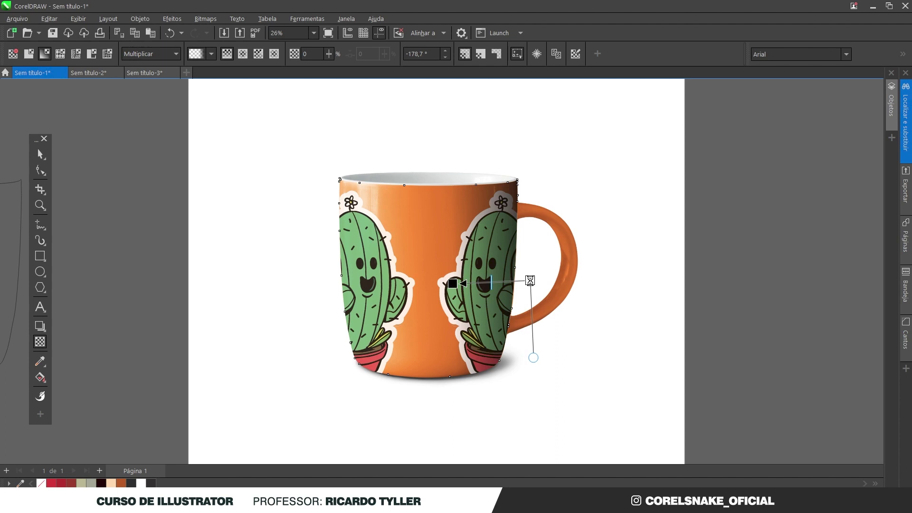
{"action": "left_click", "coordinate": [40, 154]}
{"action": "left_click", "coordinate": [744, 271]}
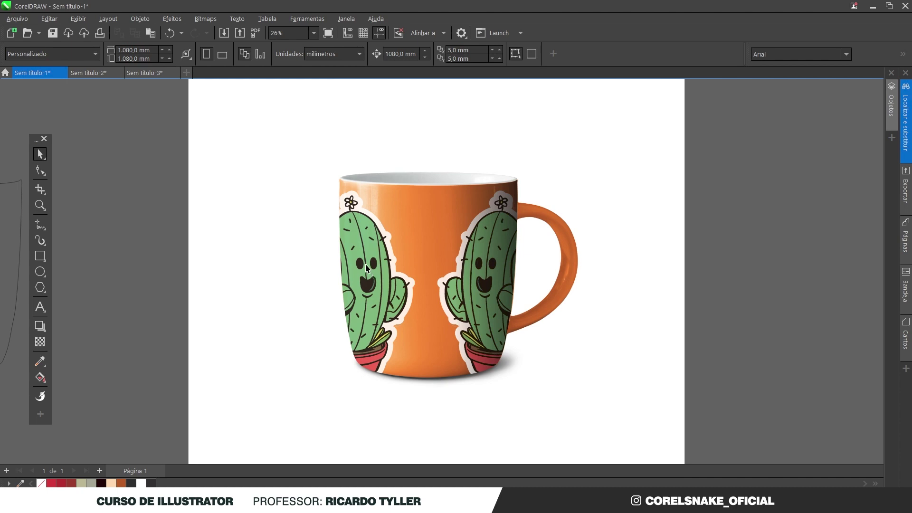
Place another copy of the spare mug-body outline over the mug, with a white fill and no stroke
{"action": "left_click", "coordinate": [167, 274]}
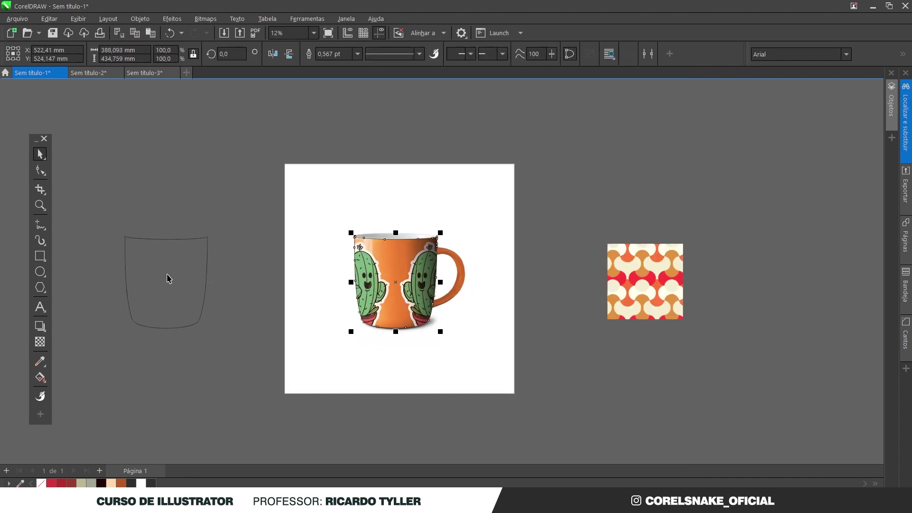
{"action": "key", "text": "shift+F2"}
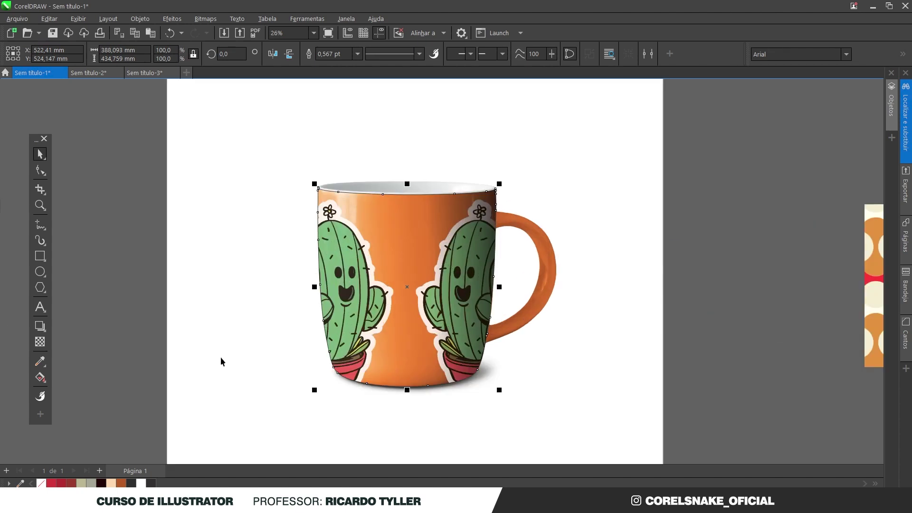
{"action": "left_click", "coordinate": [141, 484]}
{"action": "right_click", "coordinate": [41, 483]}
Apply a linear transparency to the white mug-body shape, fading it from just outside the edge opposite the handle inward
{"action": "left_click", "coordinate": [40, 342]}
{"action": "left_click_drag", "start_coordinate": [303, 278], "coordinate": [355, 281]}
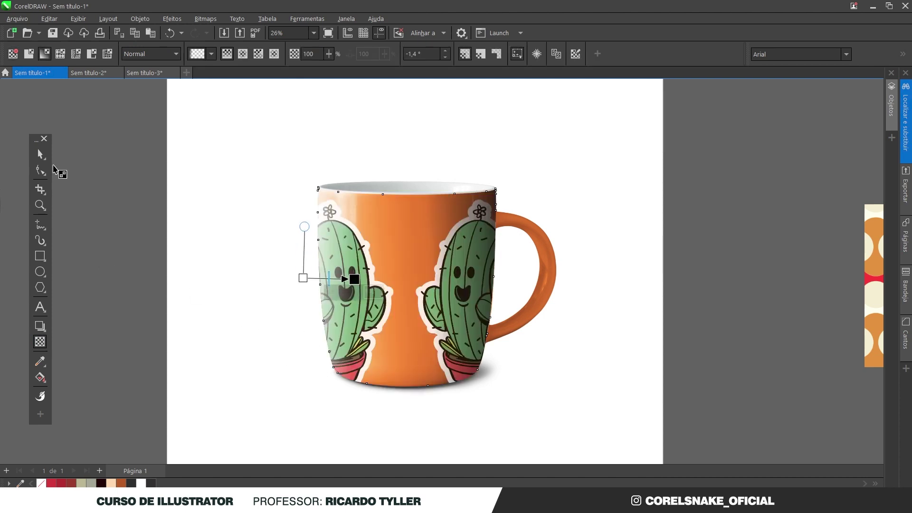
{"action": "left_click", "coordinate": [40, 155]}
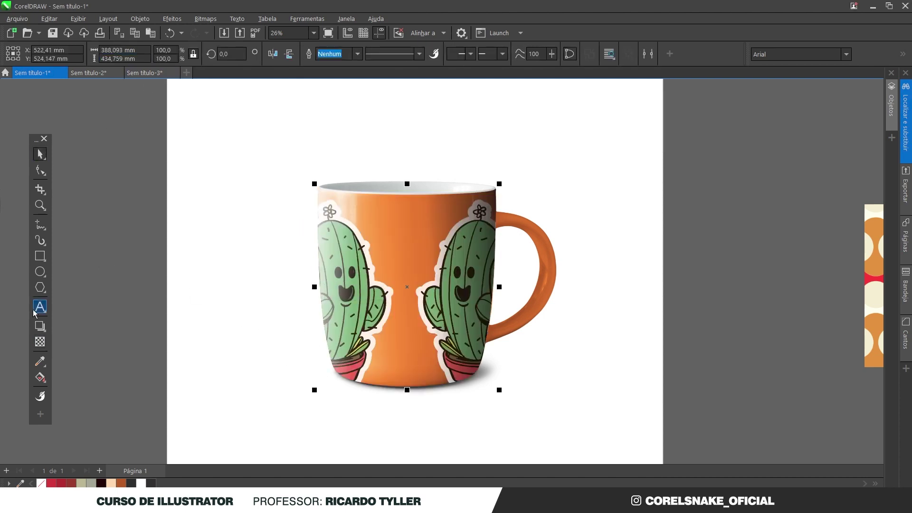
Try the Dividir and Tela blend modes on the white highlight shape
{"action": "left_click", "coordinate": [40, 342]}
{"action": "left_click", "coordinate": [157, 54]}
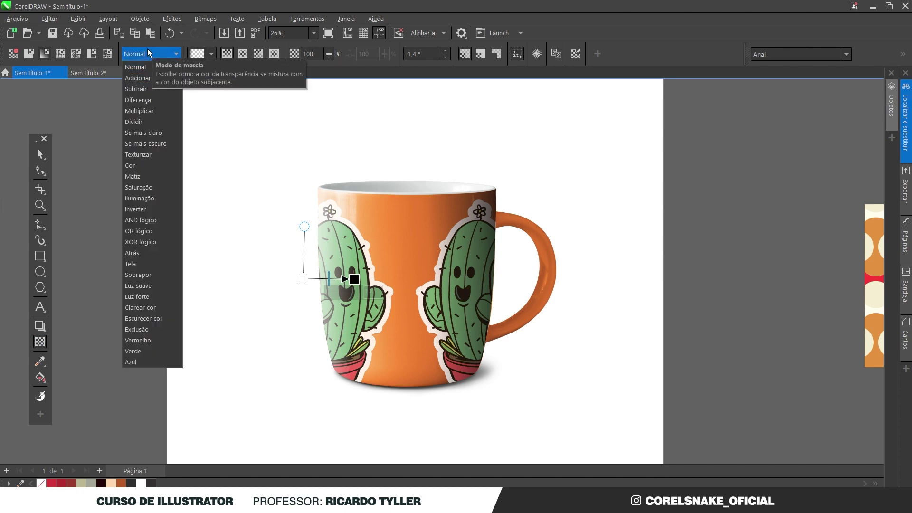
{"action": "left_click", "coordinate": [157, 122]}
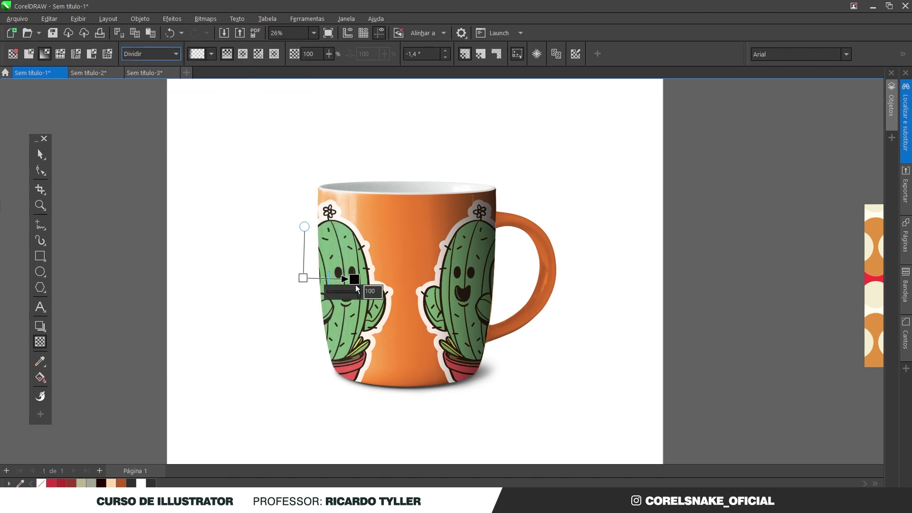
{"action": "left_click", "coordinate": [140, 56]}
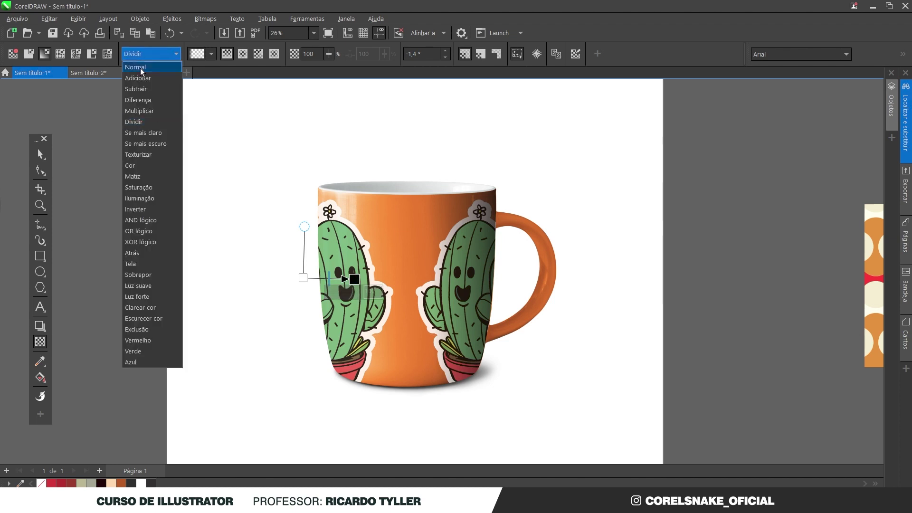
{"action": "left_click", "coordinate": [151, 264]}
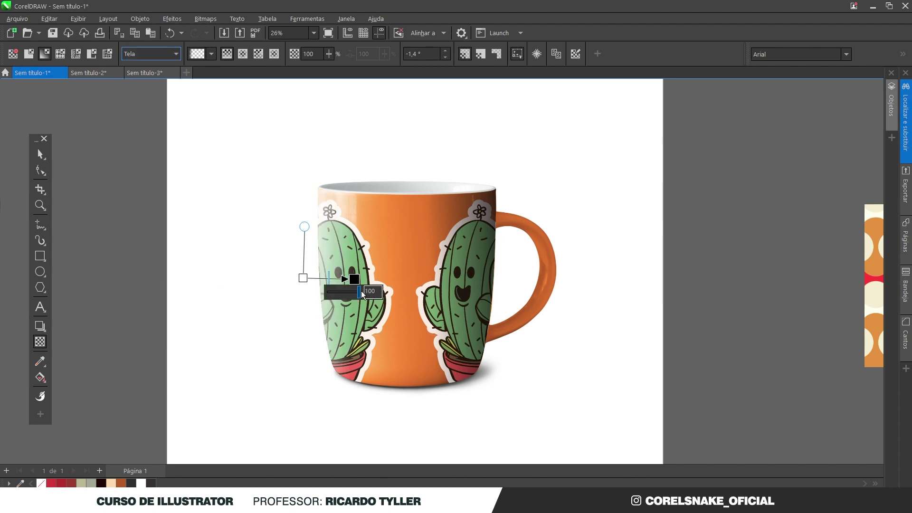
Set the white highlight's blend mode to Iluminação and deselect it
{"action": "left_click", "coordinate": [153, 54]}
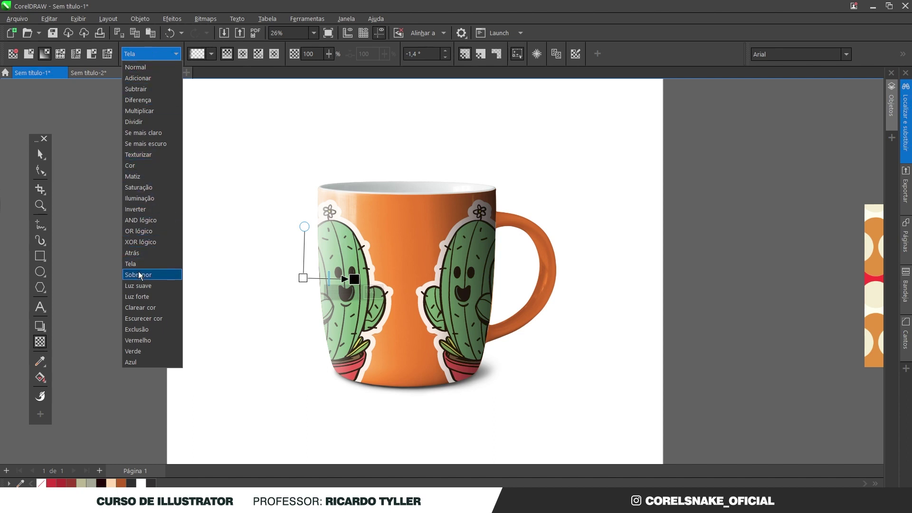
{"action": "left_click", "coordinate": [151, 198]}
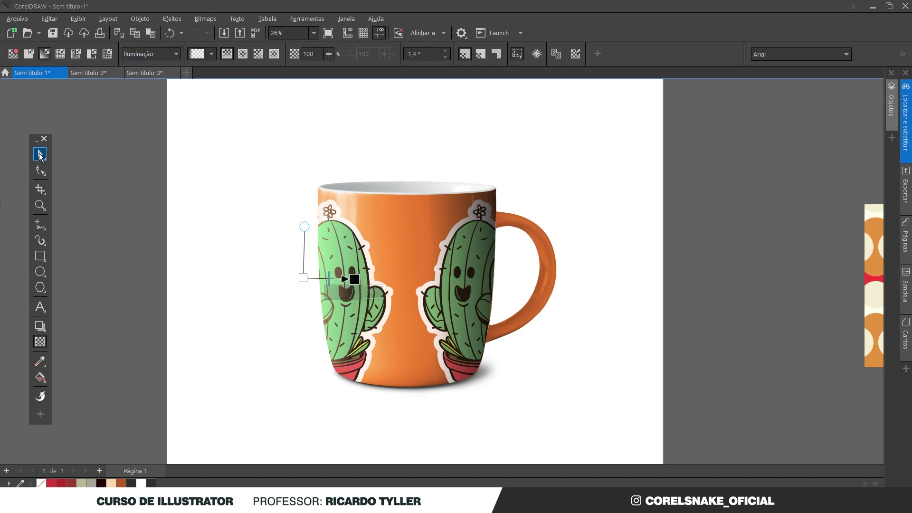
{"action": "left_click", "coordinate": [40, 155]}
{"action": "left_click", "coordinate": [173, 206]}
Delete the clipped cactus artwork and both shading shapes from the mug, leaving the plain orange mug
{"action": "scroll", "coordinate": [282, 157], "scroll_direction": "down", "scroll_amount": 2}
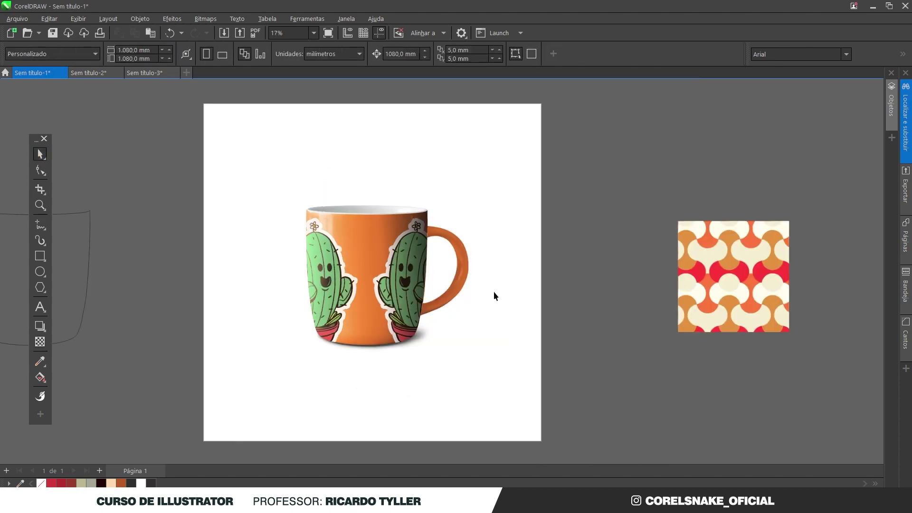
{"action": "scroll", "coordinate": [432, 299], "scroll_direction": "up", "scroll_amount": 2}
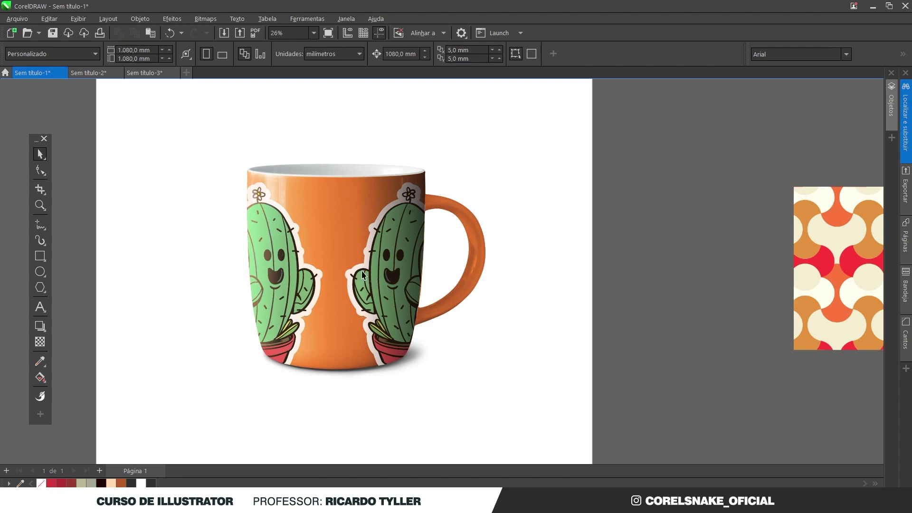
{"action": "scroll", "coordinate": [318, 255], "scroll_direction": "down", "scroll_amount": 3}
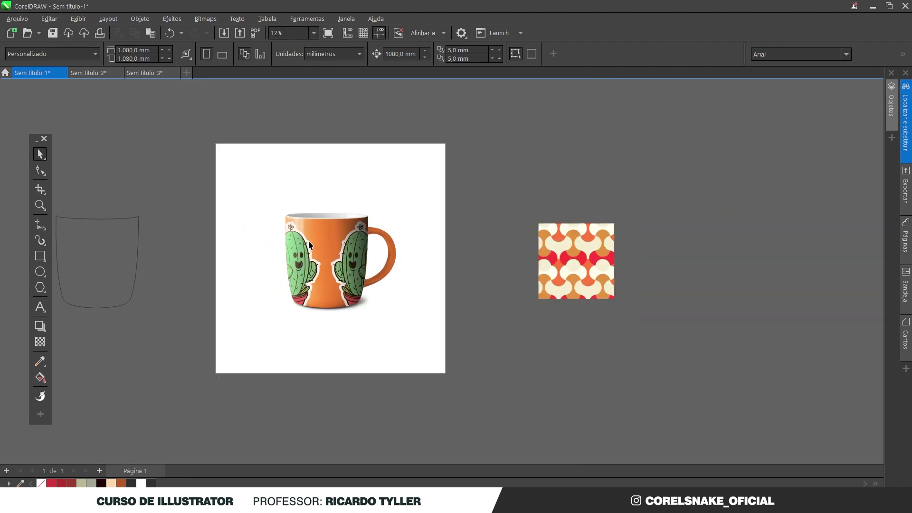
{"action": "left_click_drag", "start_coordinate": [238, 118], "coordinate": [385, 360]}
{"action": "key", "text": "Delete"}
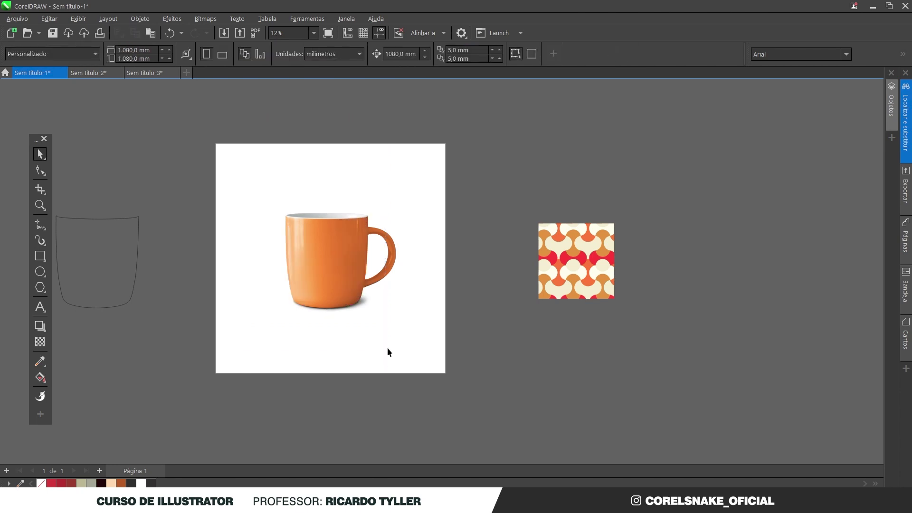
Place a fresh copy of the spare mug-body outline exactly over the plain orange mug
{"action": "left_click", "coordinate": [553, 288]}
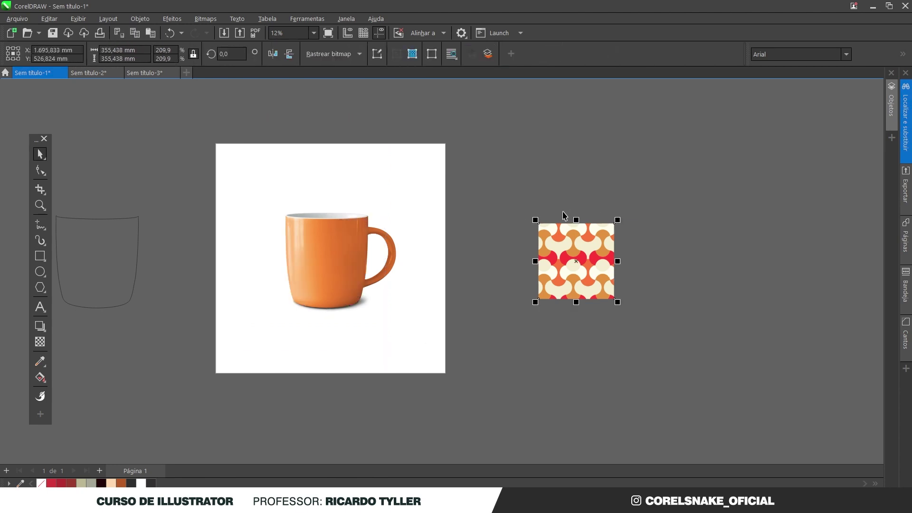
{"action": "left_click", "coordinate": [129, 260]}
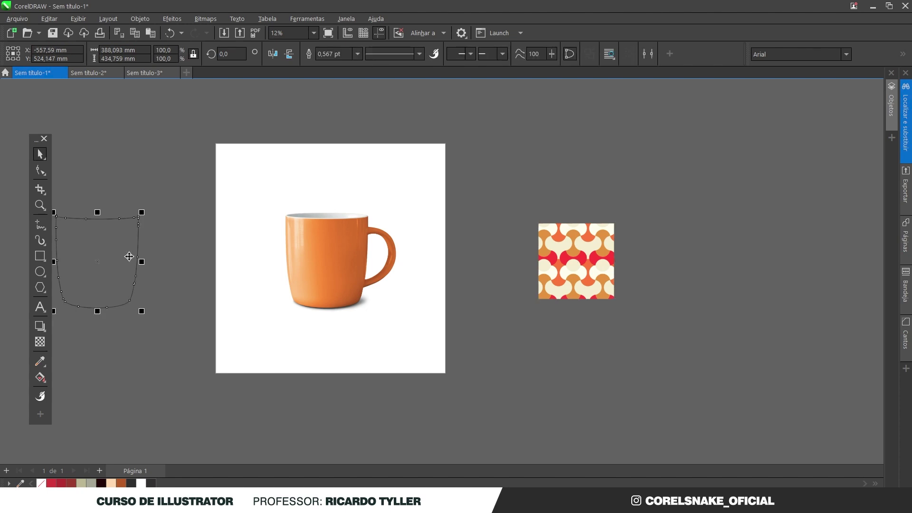
{"action": "key", "text": "ctrl+d"}
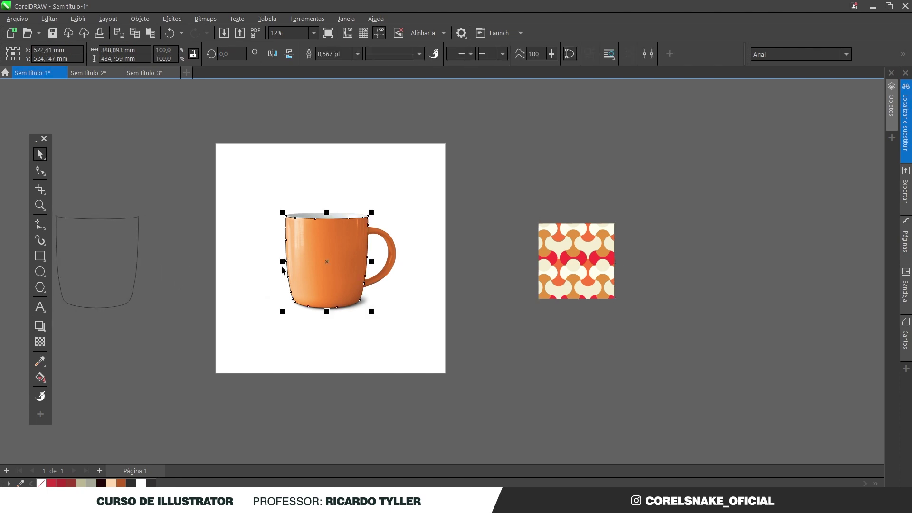
Move the retro pattern bitmap next to the mug's handle and enlarge it to about 480 mm square
{"action": "scroll", "coordinate": [317, 251], "scroll_direction": "up", "scroll_amount": 1}
{"action": "left_click", "coordinate": [653, 252]}
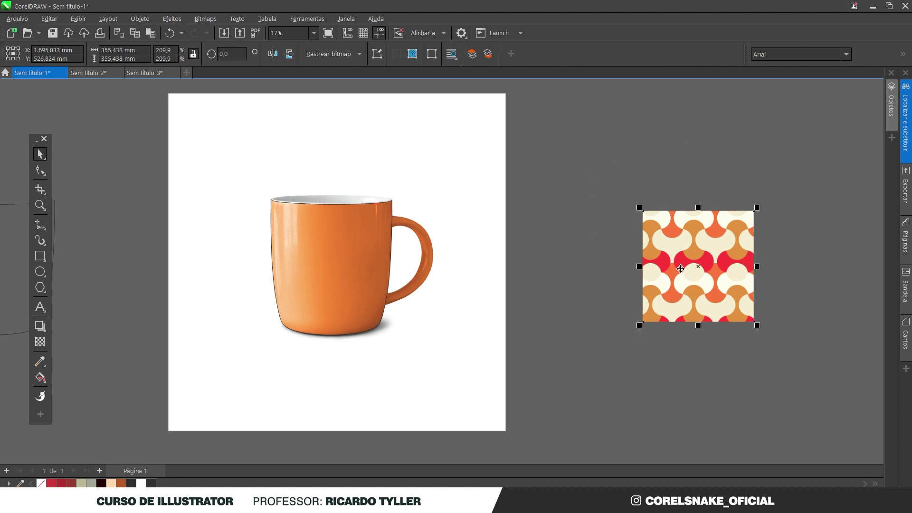
{"action": "left_click_drag", "start_coordinate": [681, 269], "coordinate": [452, 276]}
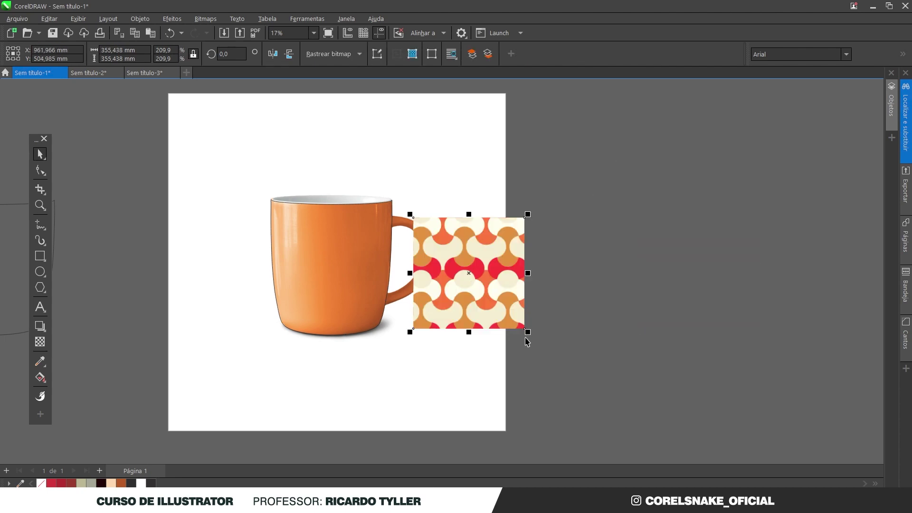
{"action": "left_click_drag", "start_coordinate": [531, 336], "coordinate": [547, 358]}
{"action": "left_click_drag", "start_coordinate": [463, 306], "coordinate": [505, 299]}
{"action": "left_click_drag", "start_coordinate": [527, 236], "coordinate": [491, 252]}
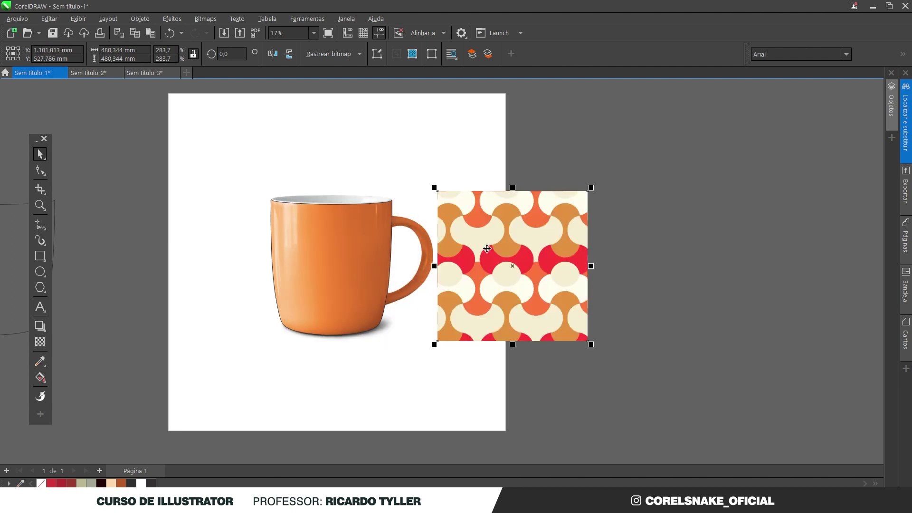
Try clipping the pattern bitmap inside the mug-body outline with PowerClip dentro, and undo it
{"action": "right_click", "coordinate": [489, 252]}
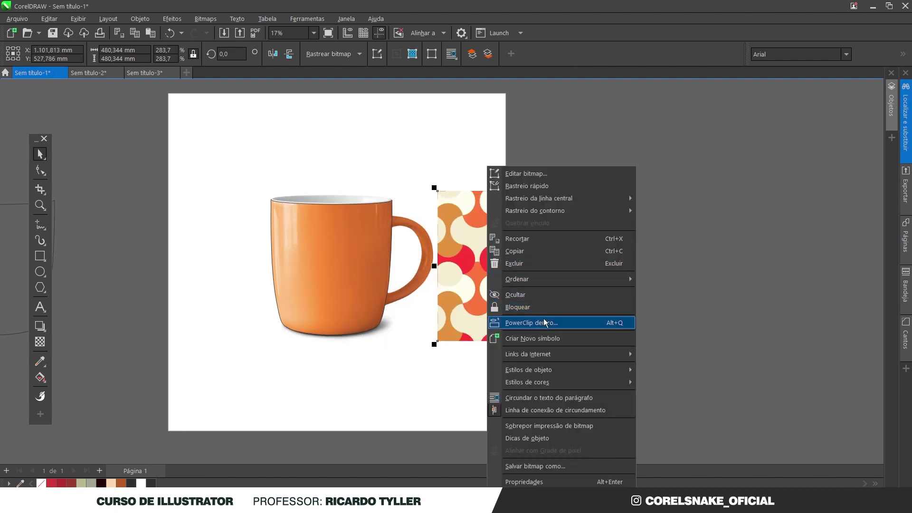
{"action": "left_click", "coordinate": [559, 324]}
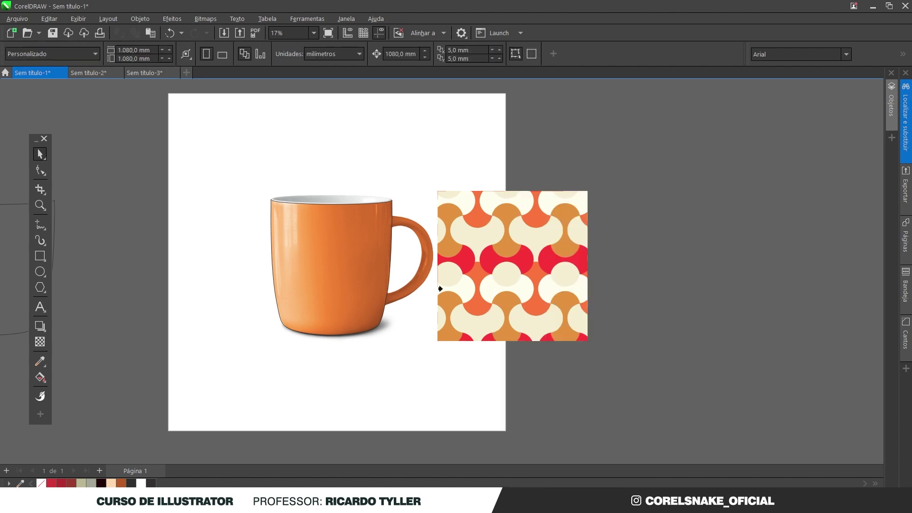
{"action": "left_click", "coordinate": [346, 244]}
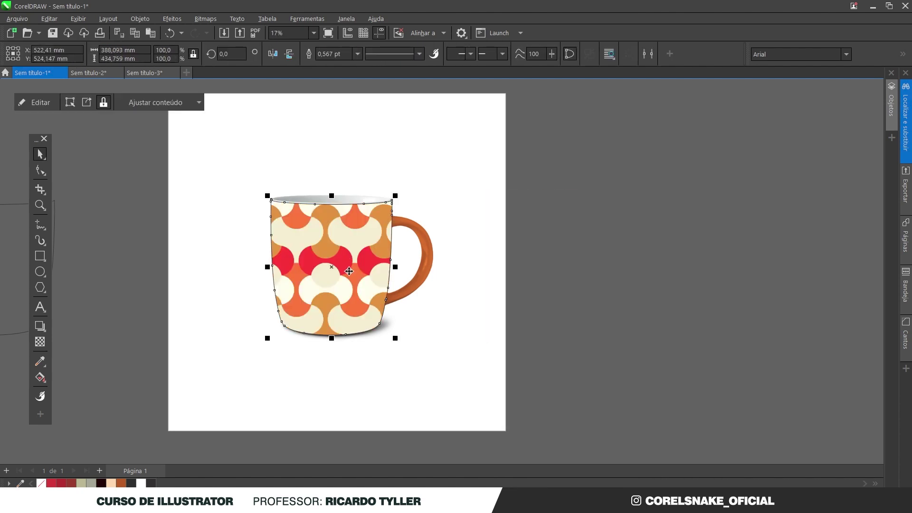
{"action": "key", "text": "ctrl+z"}
Convert the mug-body outline on the mug into an empty PowerClip container
{"action": "left_click", "coordinate": [343, 231]}
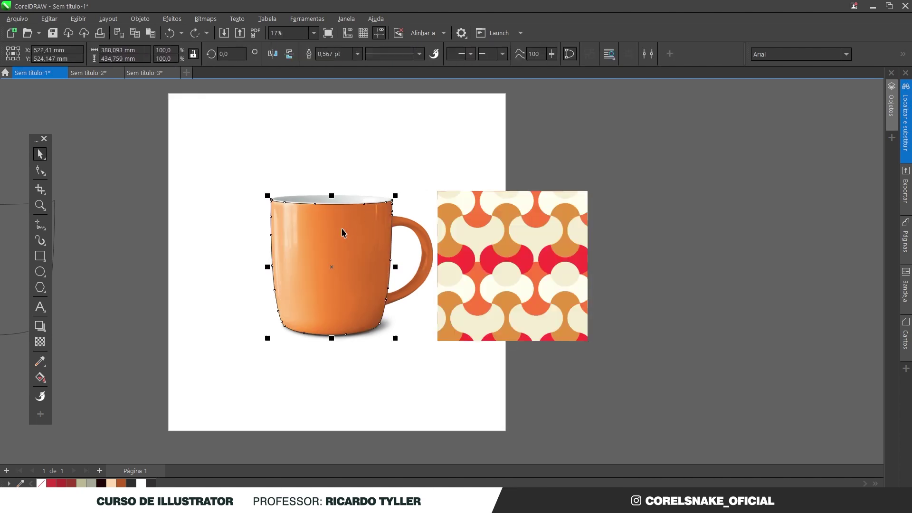
{"action": "right_click", "coordinate": [326, 245]}
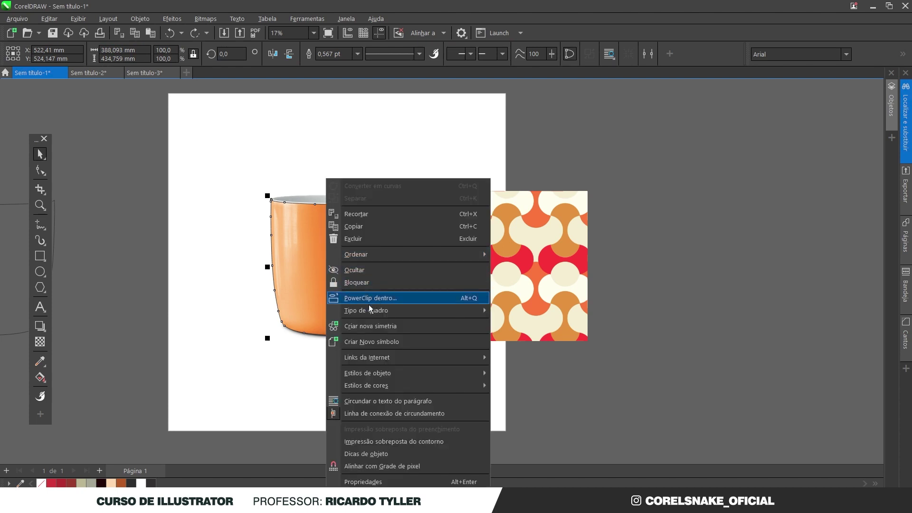
{"action": "mouse_move", "coordinate": [373, 311]}
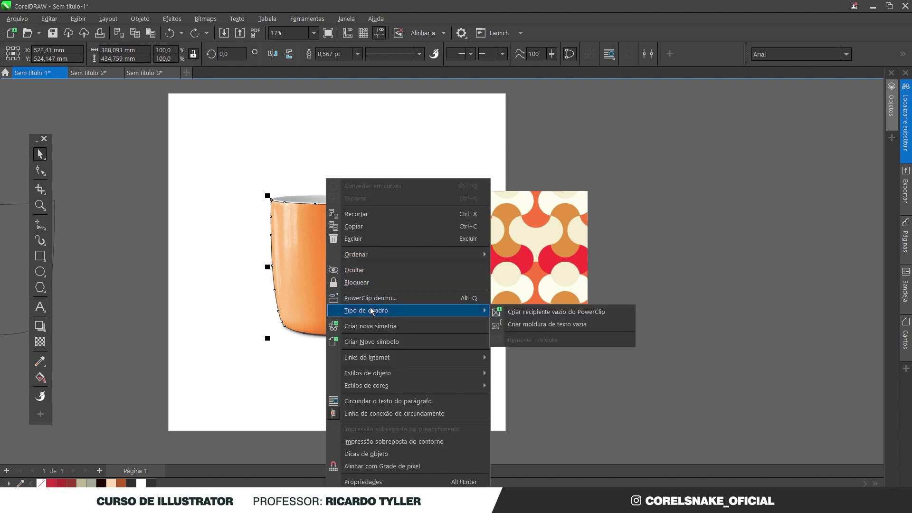
{"action": "left_click", "coordinate": [521, 317]}
Place the pattern bitmap inside the PowerClip container on the mug and remove the container's stroke
{"action": "left_click", "coordinate": [513, 266]}
{"action": "left_click_drag", "start_coordinate": [514, 266], "coordinate": [349, 258]}
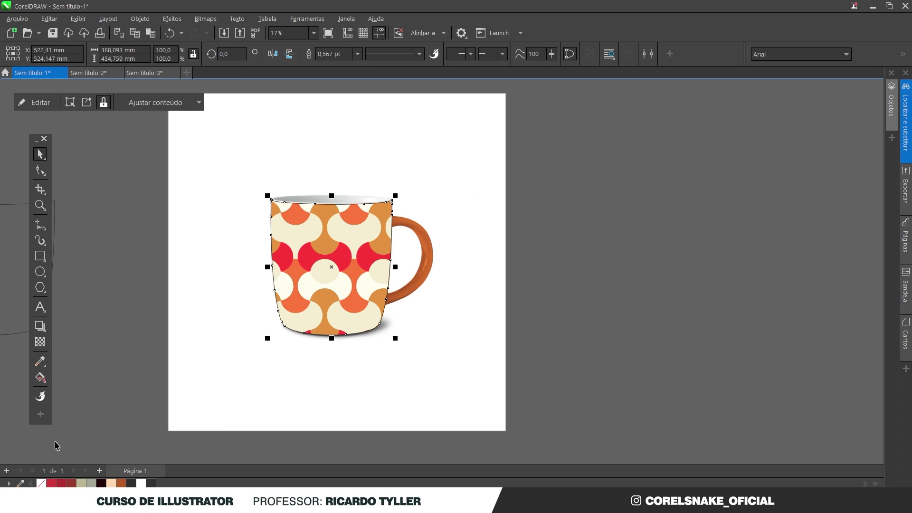
{"action": "right_click", "coordinate": [42, 483]}
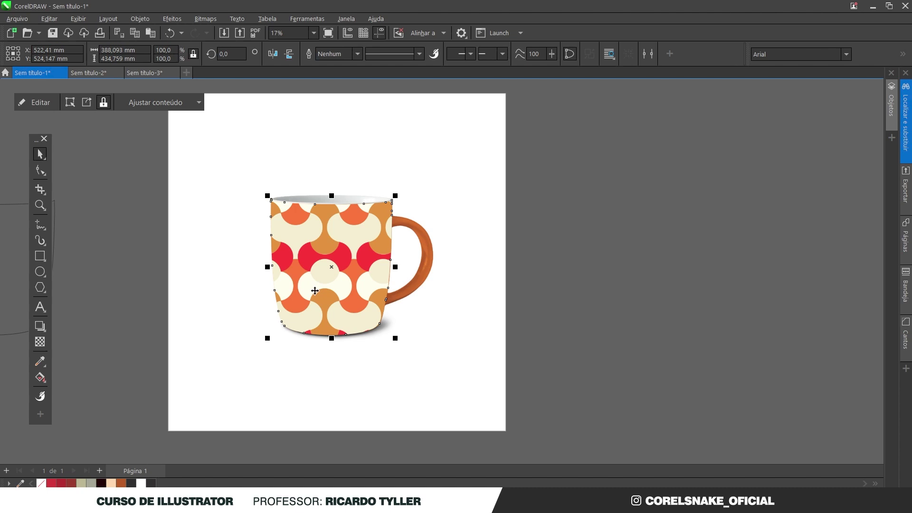
{"action": "left_click", "coordinate": [205, 19]}
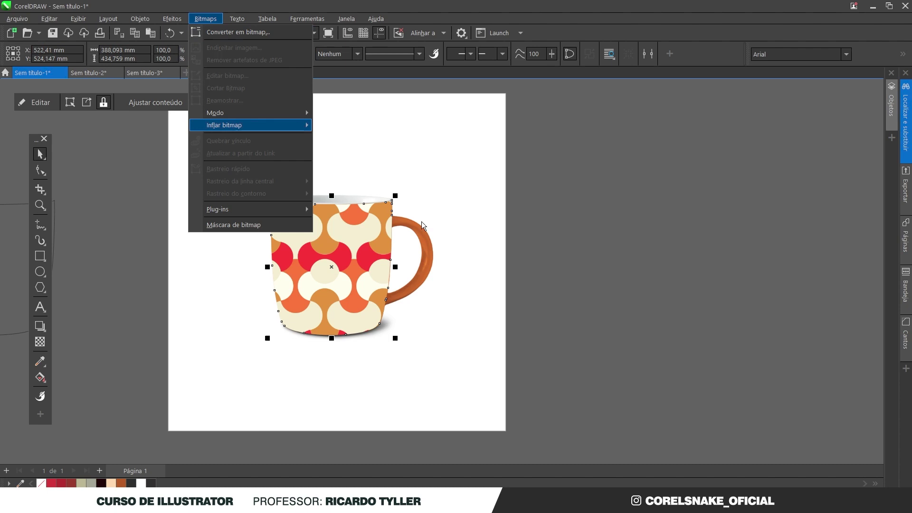
{"action": "left_click", "coordinate": [508, 220]}
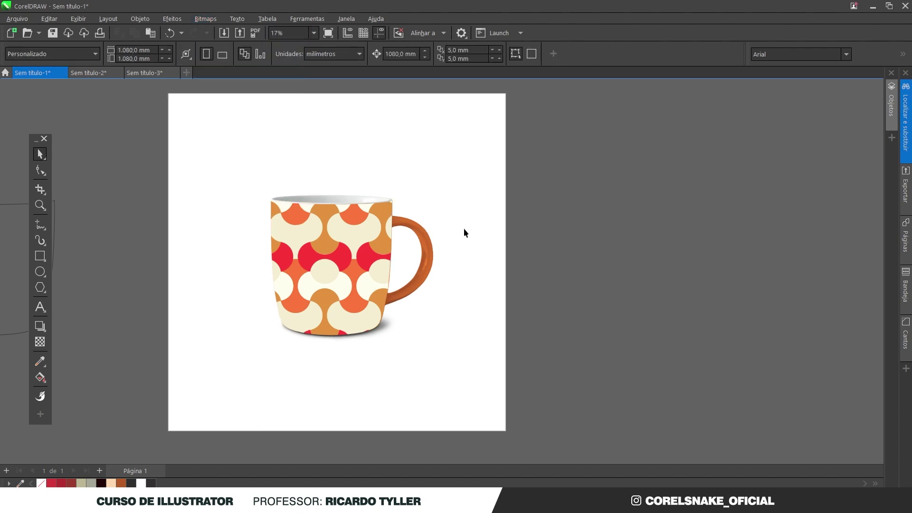
Undo the pattern's PowerClip placement and the conversion of the mug-body outline into a container
{"action": "left_click", "coordinate": [352, 251]}
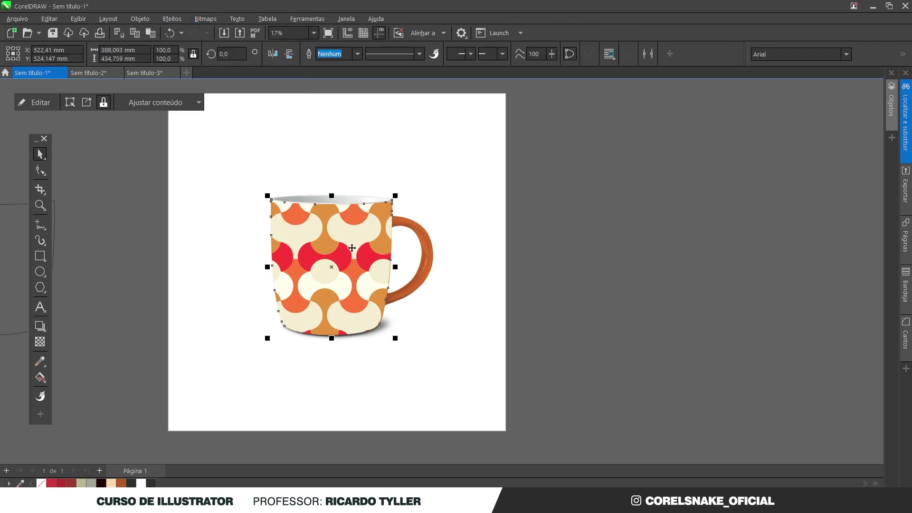
{"action": "key", "text": "ctrl+z"}
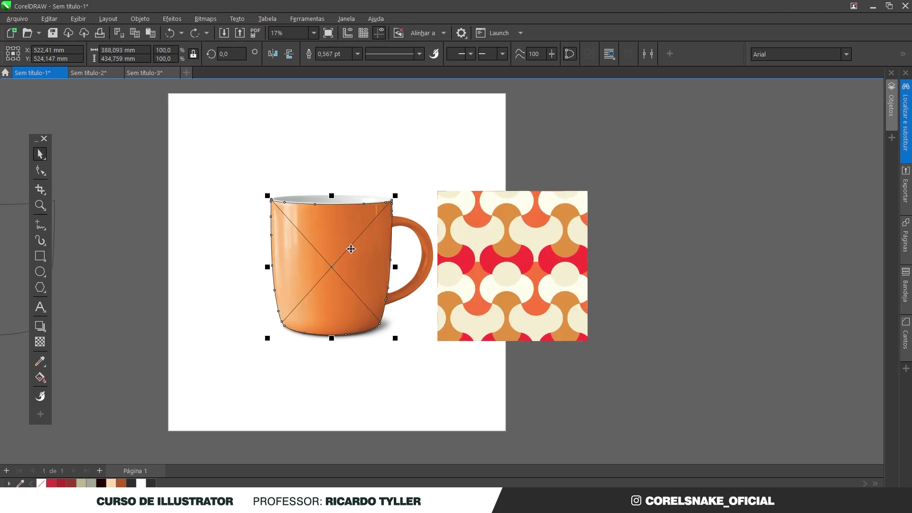
{"action": "key", "text": "ctrl+z"}
Move the pattern bitmap over the mug body and intersect it with the mug-body outline
{"action": "left_click", "coordinate": [525, 245]}
{"action": "left_click_drag", "start_coordinate": [525, 244], "coordinate": [358, 244]}
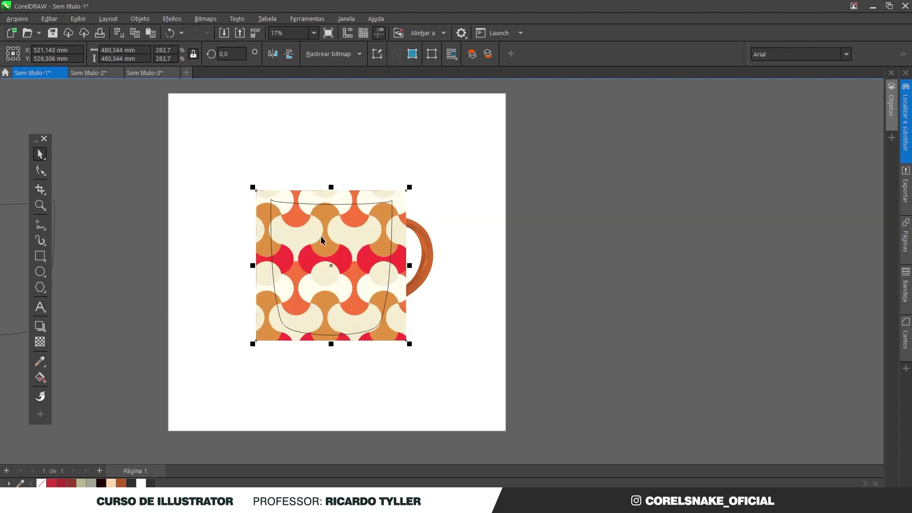
{"action": "left_click", "coordinate": [272, 238], "text": "shift"}
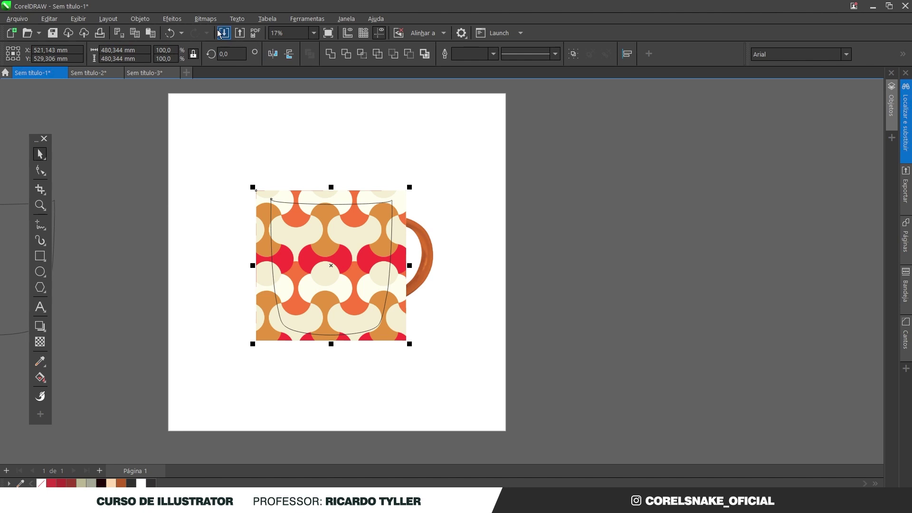
{"action": "left_click", "coordinate": [362, 57]}
Delete the leftover pattern bitmap and outline, keeping only the pattern piece shaped like the mug body
{"action": "left_click", "coordinate": [351, 198]}
{"action": "key", "text": "Delete"}
{"action": "left_click", "coordinate": [344, 224]}
{"action": "key", "text": "Escape"}
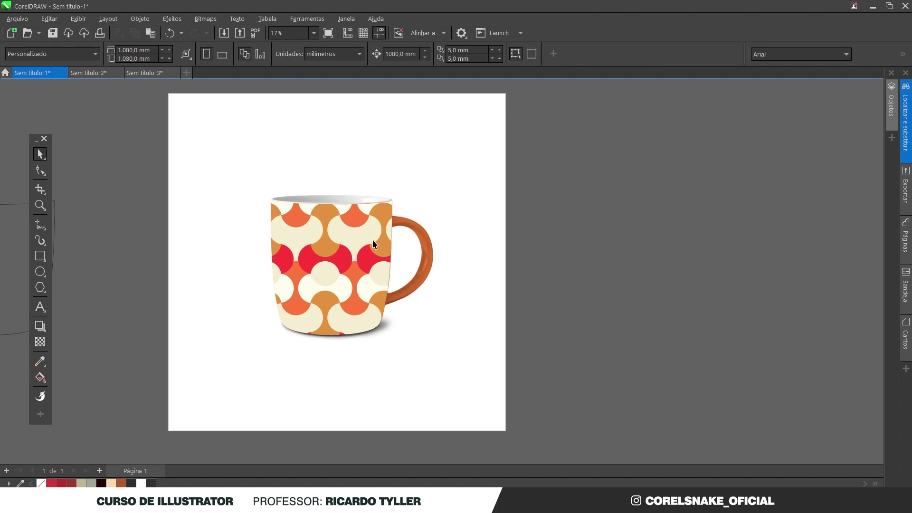
Set the transparency merge mode of the mug-shaped pattern piece to Sobrepor
{"action": "left_click", "coordinate": [342, 260]}
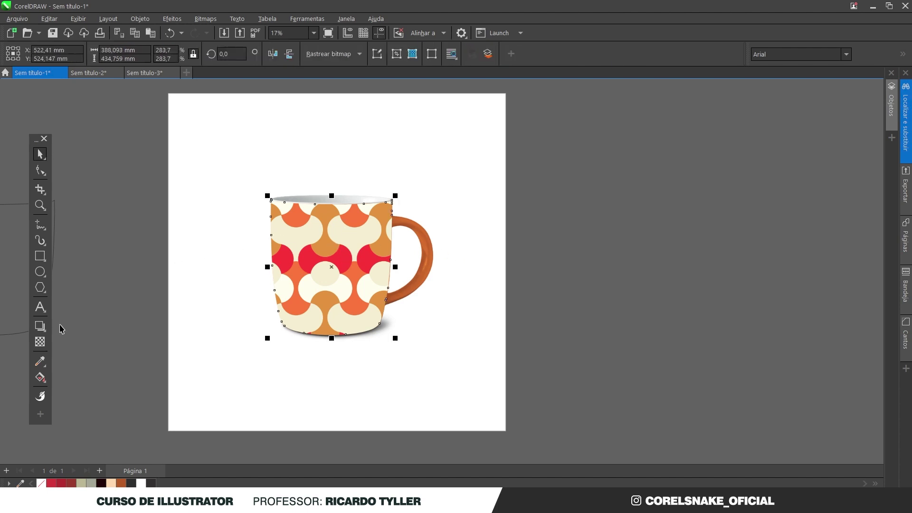
{"action": "left_click", "coordinate": [40, 341]}
{"action": "left_click", "coordinate": [149, 54]}
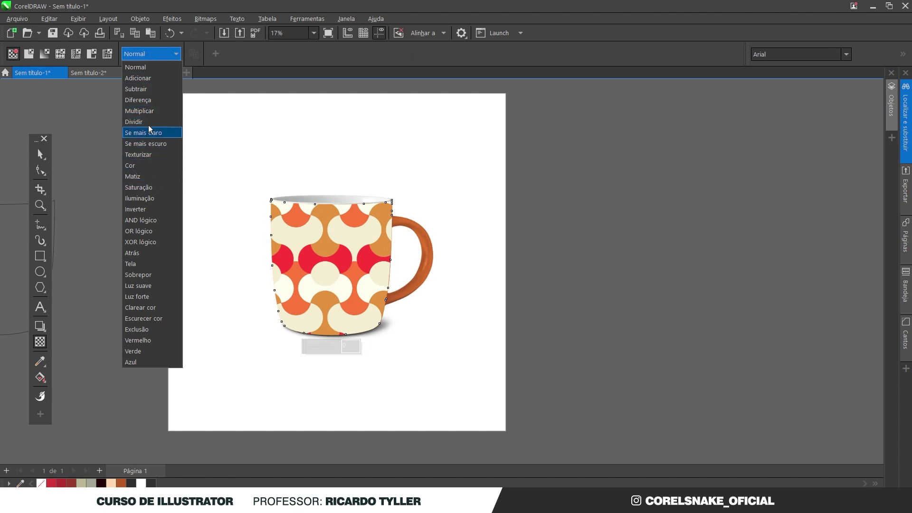
{"action": "left_click", "coordinate": [152, 275]}
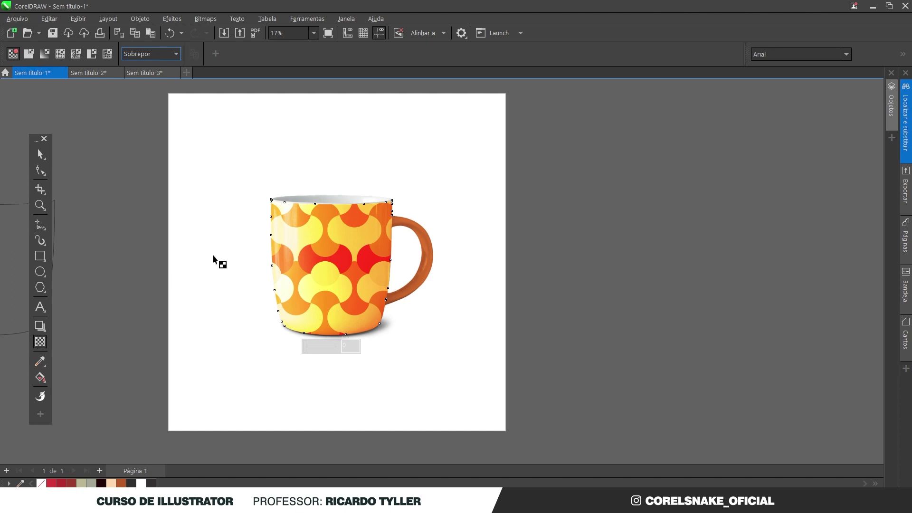
{"action": "key", "text": "space"}
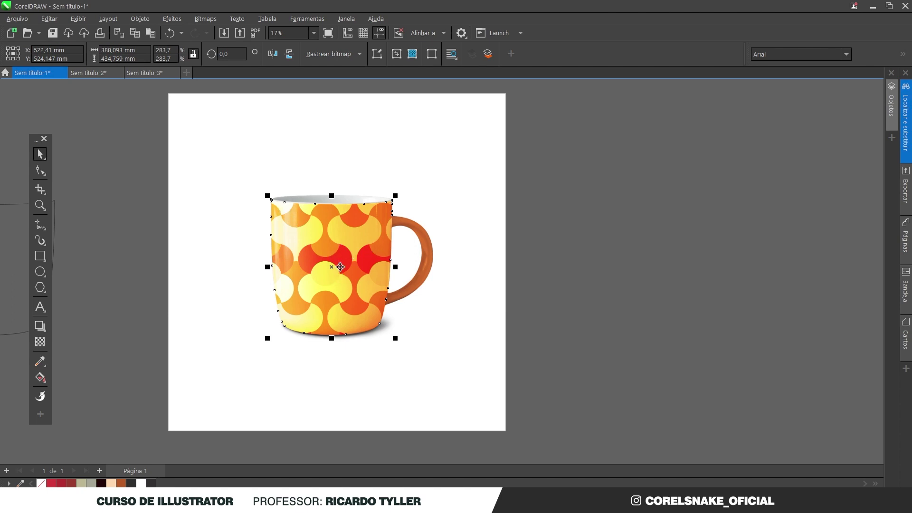
Try to desaturate the whole mug photo with the Dessaturar adjustment
{"action": "left_click", "coordinate": [416, 225]}
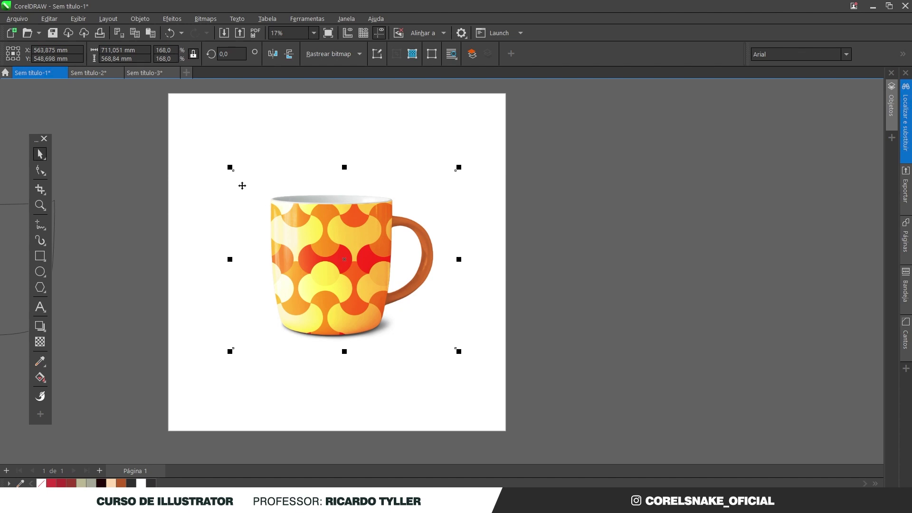
{"action": "left_click", "coordinate": [173, 19]}
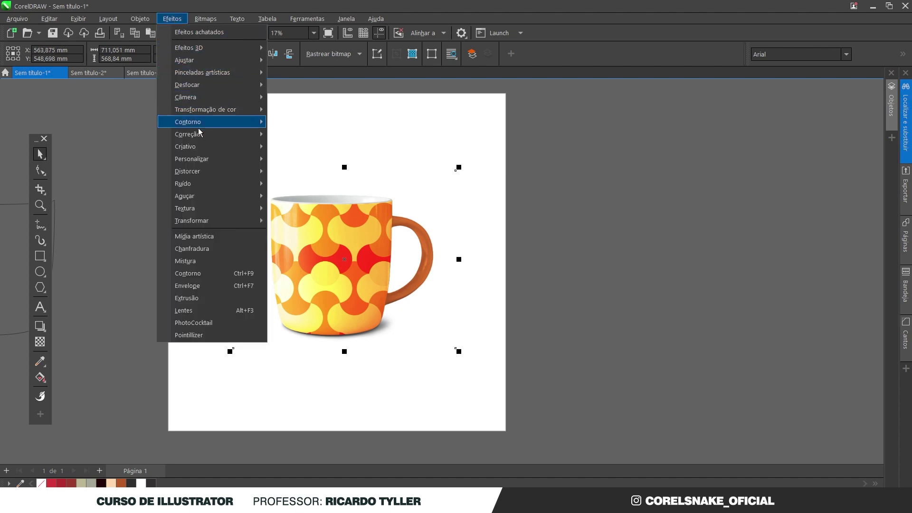
{"action": "mouse_move", "coordinate": [206, 62]}
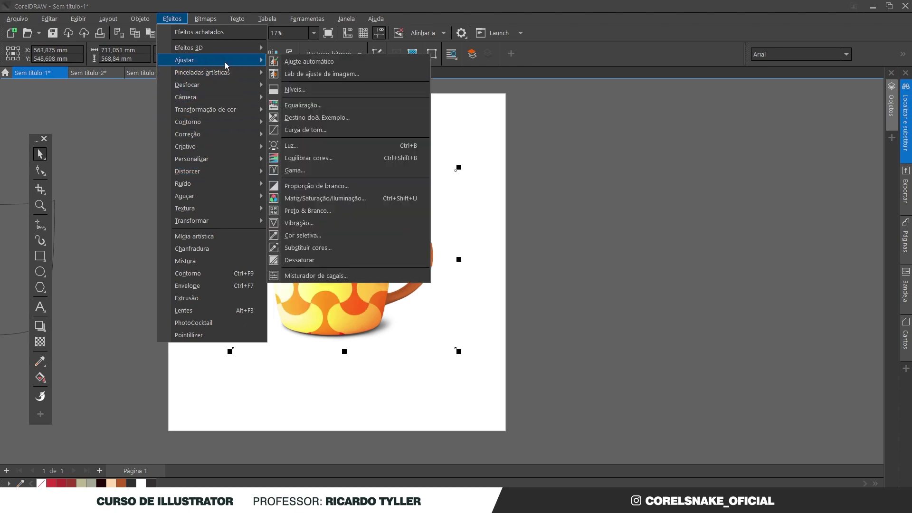
{"action": "left_click", "coordinate": [334, 260]}
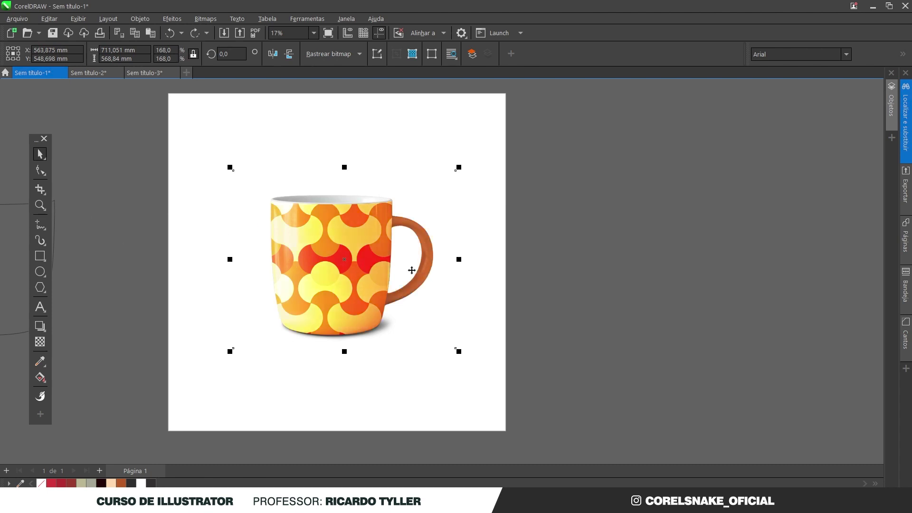
Move the blended pattern piece off the page, level with the mug on its handle side
{"action": "left_click", "coordinate": [102, 198]}
{"action": "left_click", "coordinate": [322, 240]}
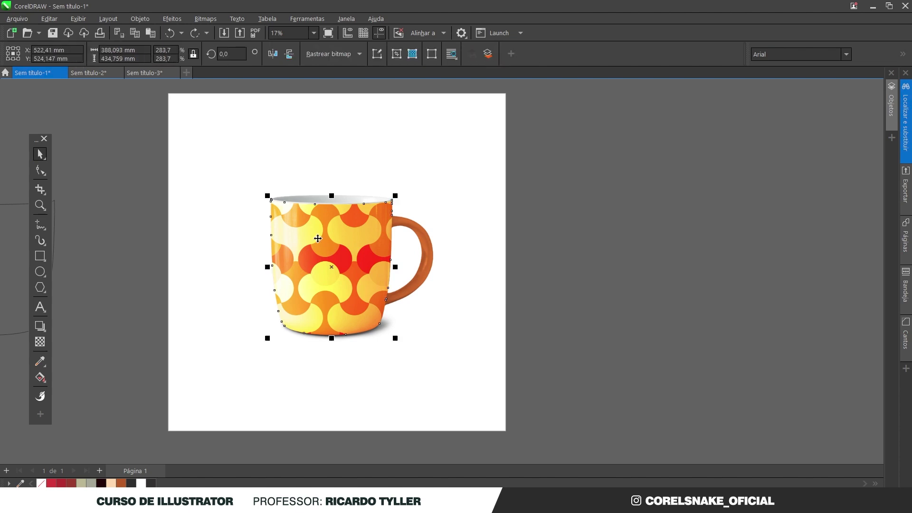
{"action": "scroll", "coordinate": [335, 261], "scroll_direction": "down", "scroll_amount": 1}
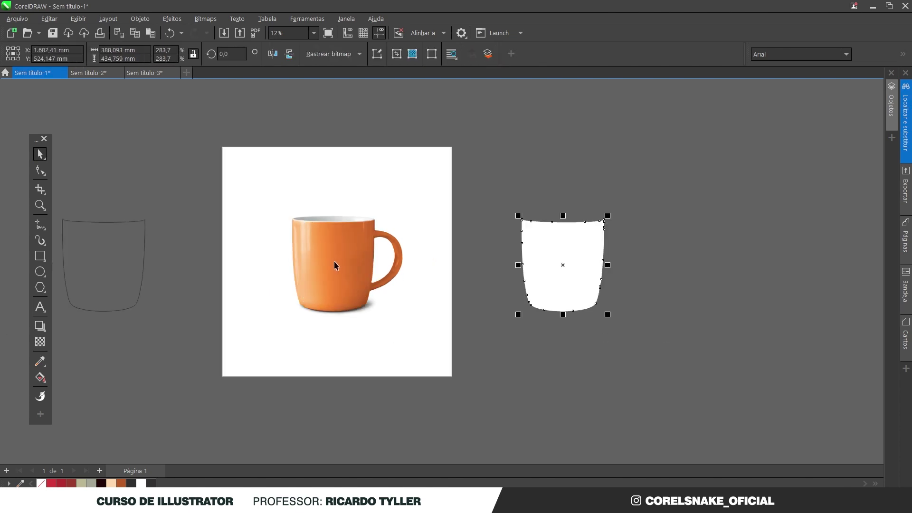
Place a copy of the spare mug-body outline on the mug and intersect it with the mug photo
{"action": "left_click", "coordinate": [80, 222]}
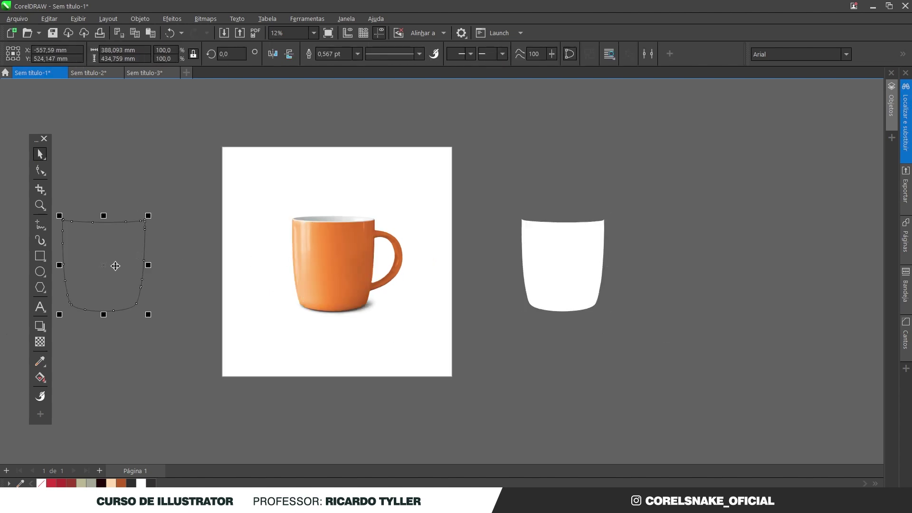
{"action": "key", "text": "ctrl+v"}
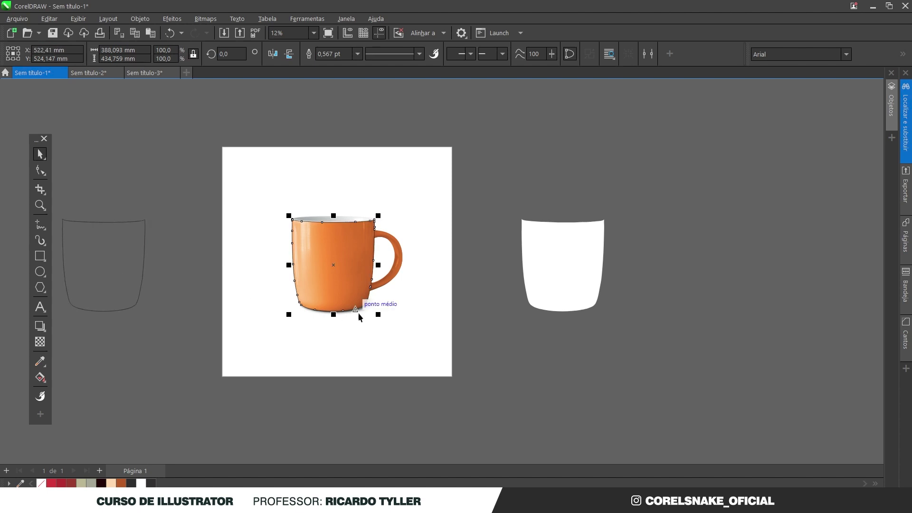
{"action": "scroll", "coordinate": [331, 264], "scroll_direction": "up", "scroll_amount": 1}
{"action": "left_click", "coordinate": [409, 224], "text": "shift"}
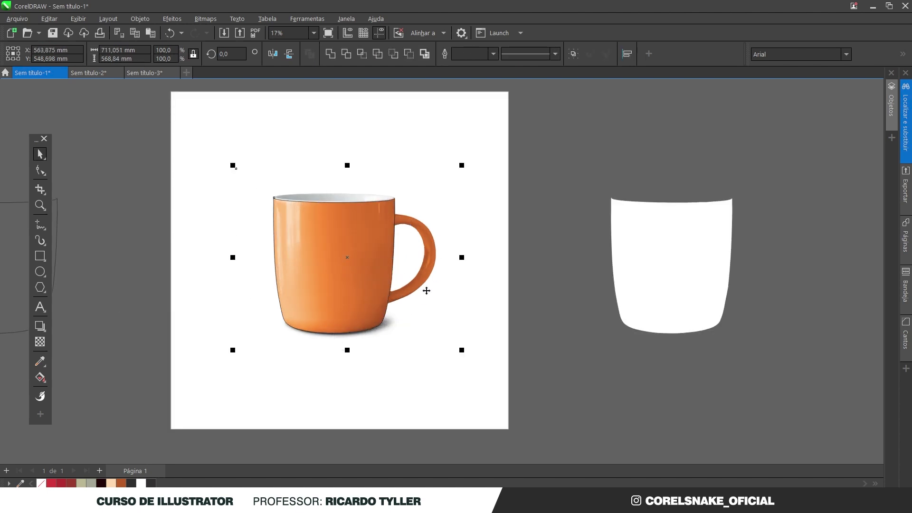
{"action": "left_click", "coordinate": [343, 275]}
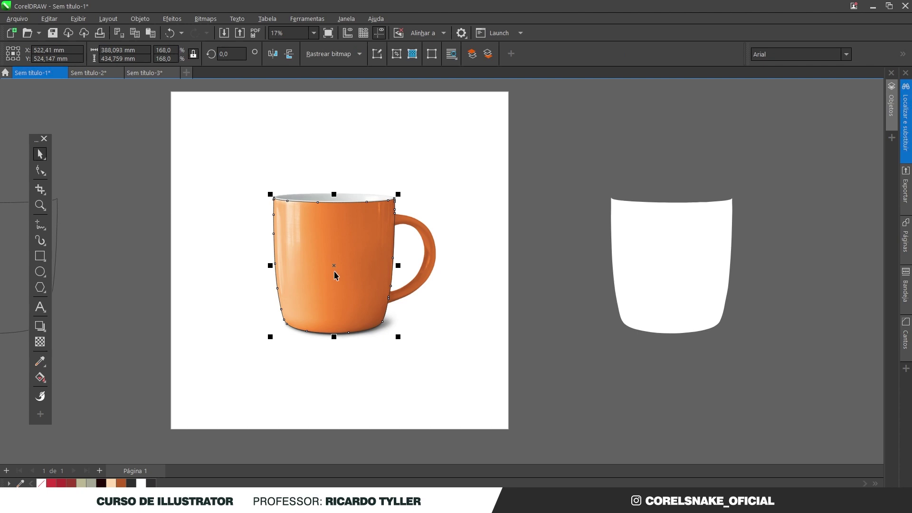
Delete the copied outline on the mug and test the cut-out body piece by moving it aside, undoing the move
{"action": "left_click", "coordinate": [369, 285]}
{"action": "left_click", "coordinate": [349, 279]}
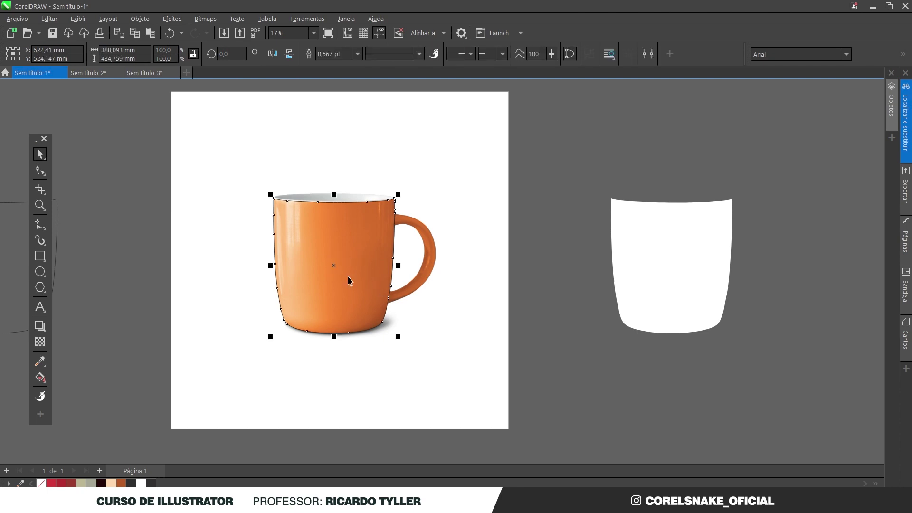
{"action": "left_click", "coordinate": [349, 281]}
{"action": "left_click_drag", "start_coordinate": [360, 271], "coordinate": [244, 266]}
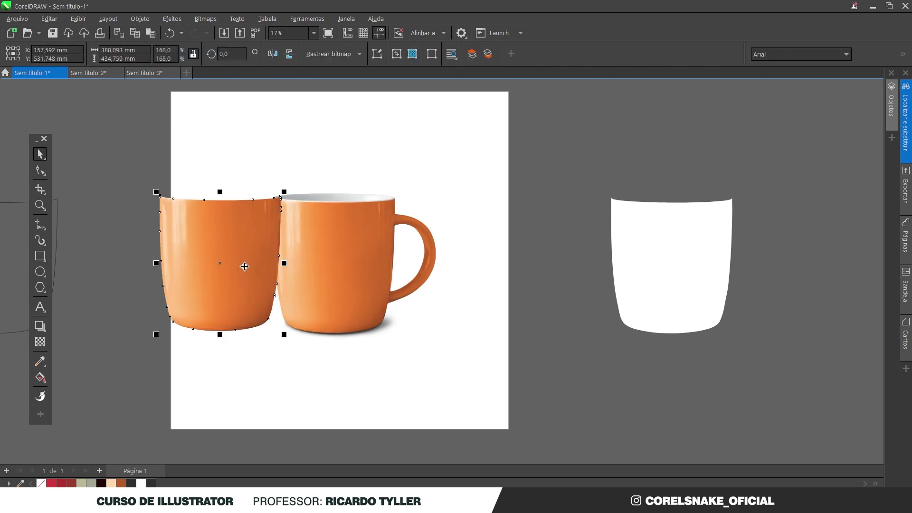
{"action": "key", "text": "ctrl+z"}
Desaturate the cut-out mug-body piece with the Dessaturar adjustment
{"action": "left_click", "coordinate": [172, 19]}
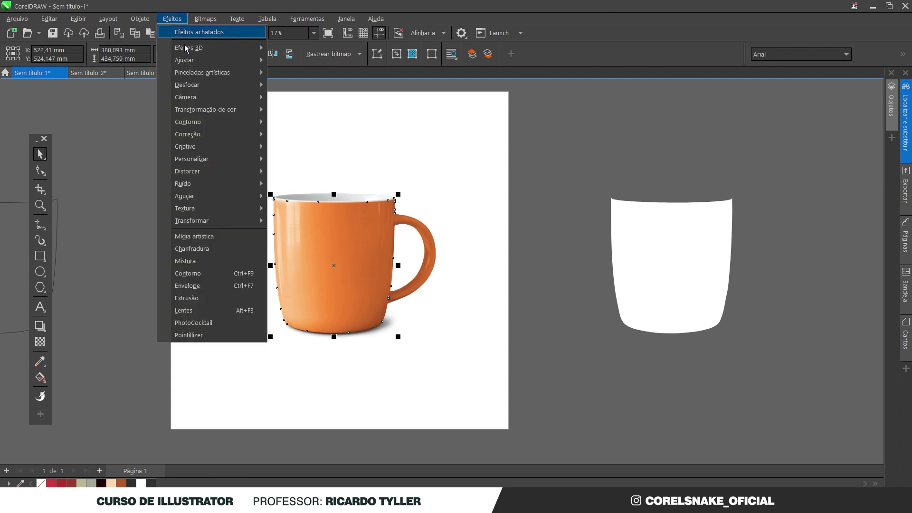
{"action": "mouse_move", "coordinate": [196, 68]}
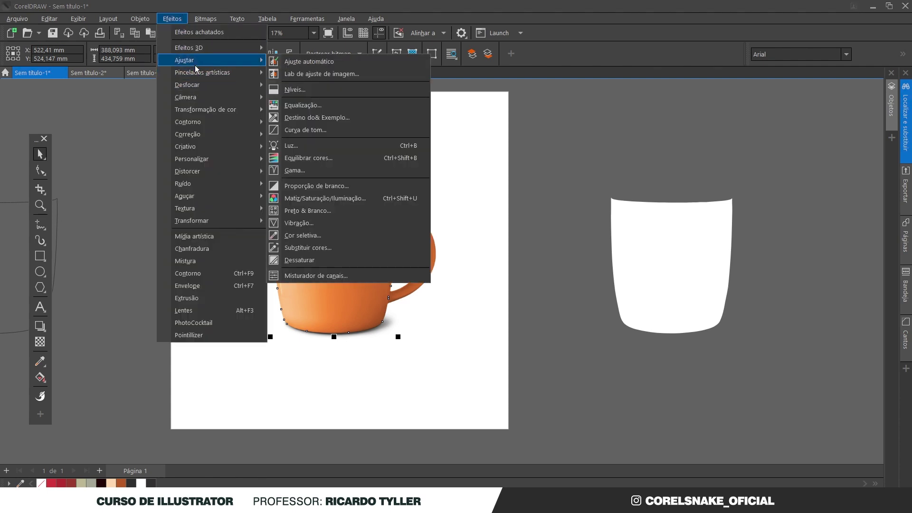
{"action": "left_click", "coordinate": [325, 262]}
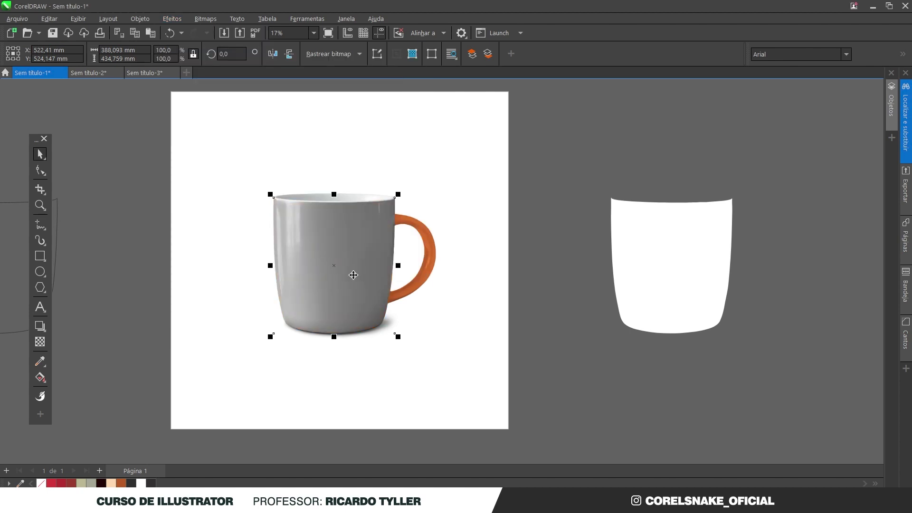
Move the blended pattern piece back onto the desaturated mug body and inspect the result
{"action": "left_click", "coordinate": [634, 274]}
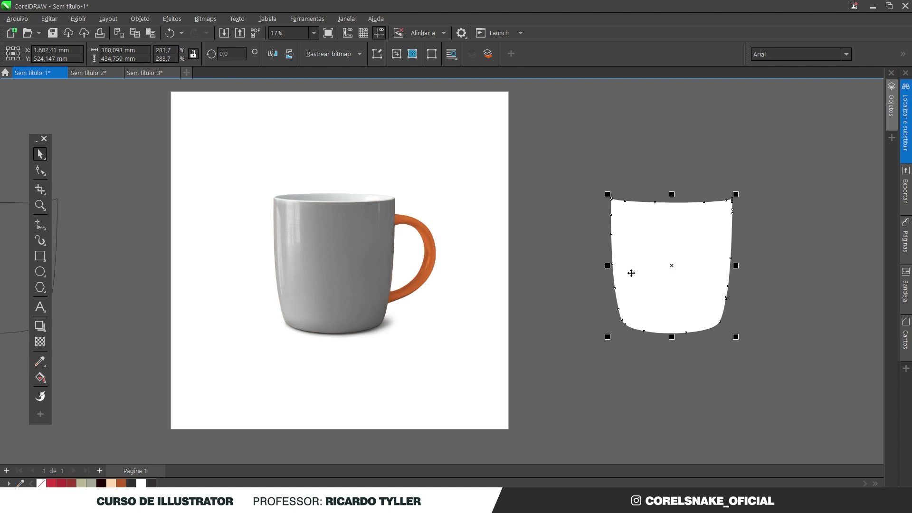
{"action": "key", "text": "ctrl+z"}
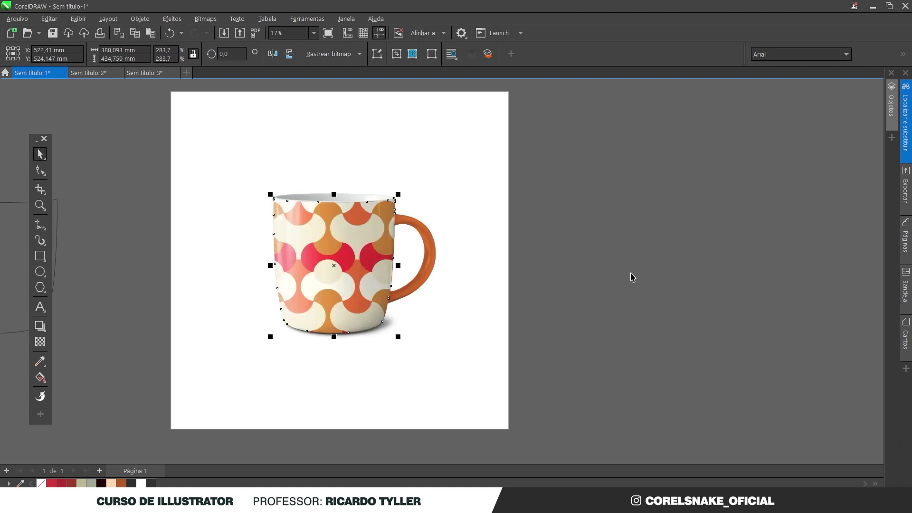
{"action": "left_click", "coordinate": [464, 265]}
{"action": "scroll", "coordinate": [332, 267], "scroll_direction": "up", "scroll_amount": 1}
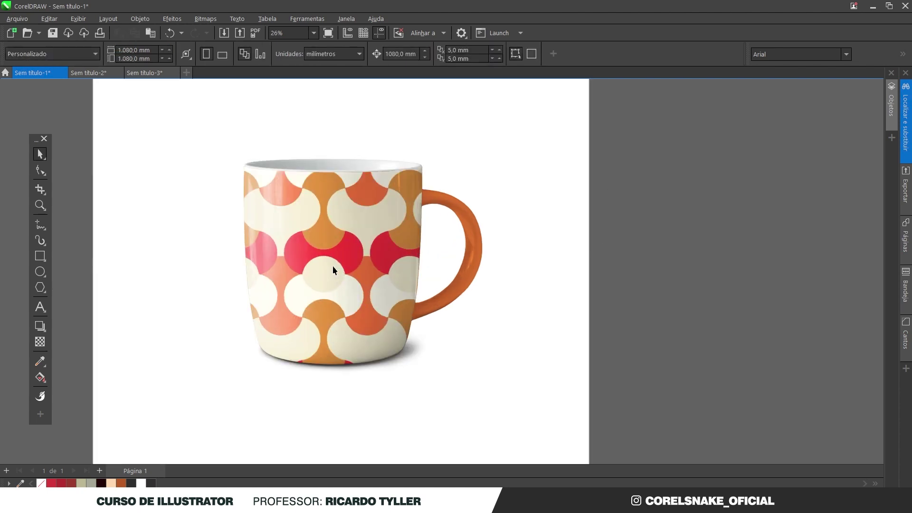
{"action": "scroll", "coordinate": [338, 269], "scroll_direction": "down", "scroll_amount": 1}
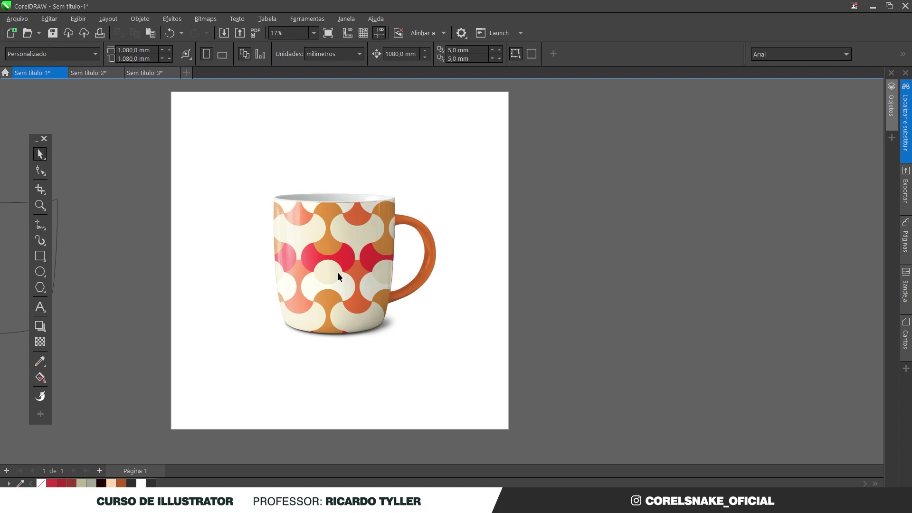
Select the desaturated mug-body piece beneath the pattern and bring it in front of the pattern
{"action": "left_click", "coordinate": [337, 273]}
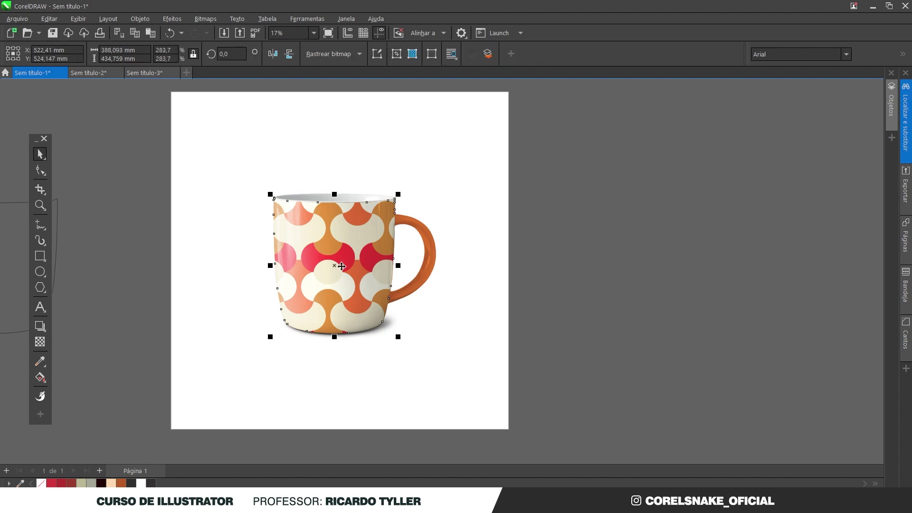
{"action": "left_click", "coordinate": [341, 269], "text": "alt"}
{"action": "key", "text": "ctrl+Home"}
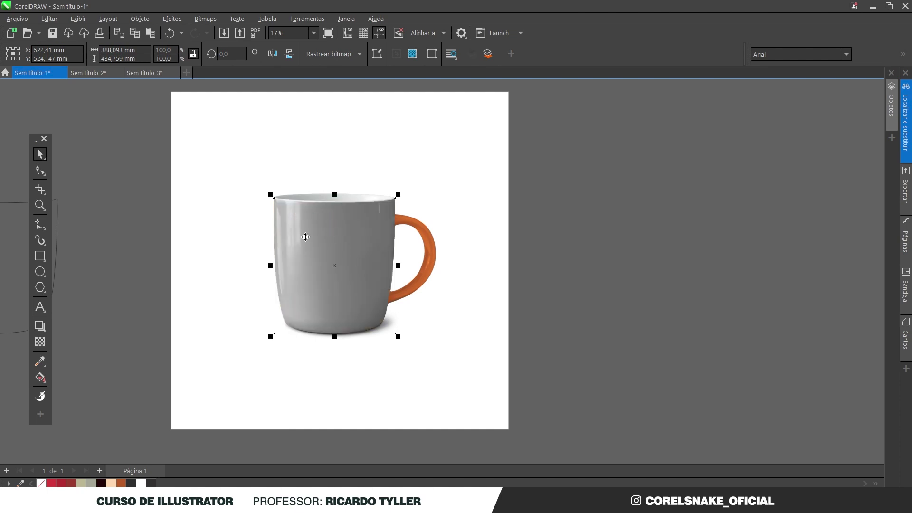
Try the Sobrepor and Multiplicar merge modes on the desaturated body piece's transparency and settle on Subtrair
{"action": "left_click", "coordinate": [172, 19]}
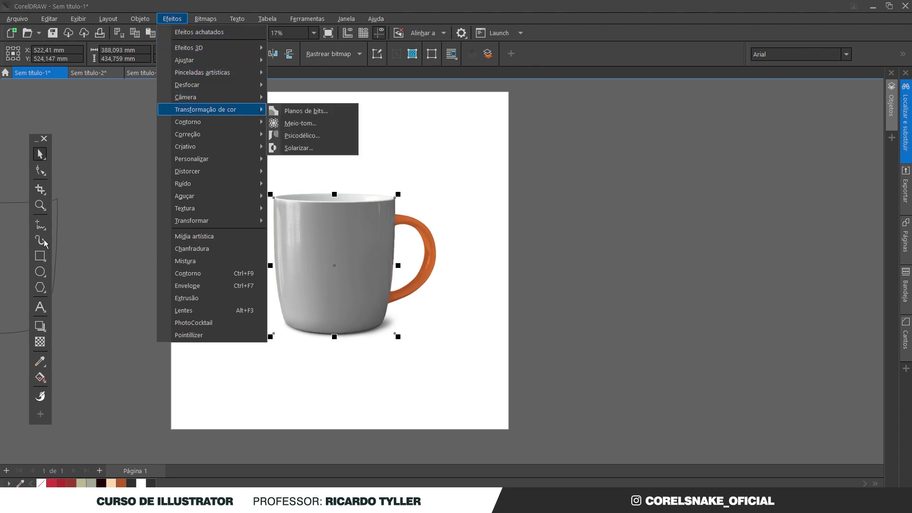
{"action": "left_click", "coordinate": [40, 343]}
{"action": "left_click", "coordinate": [40, 343]}
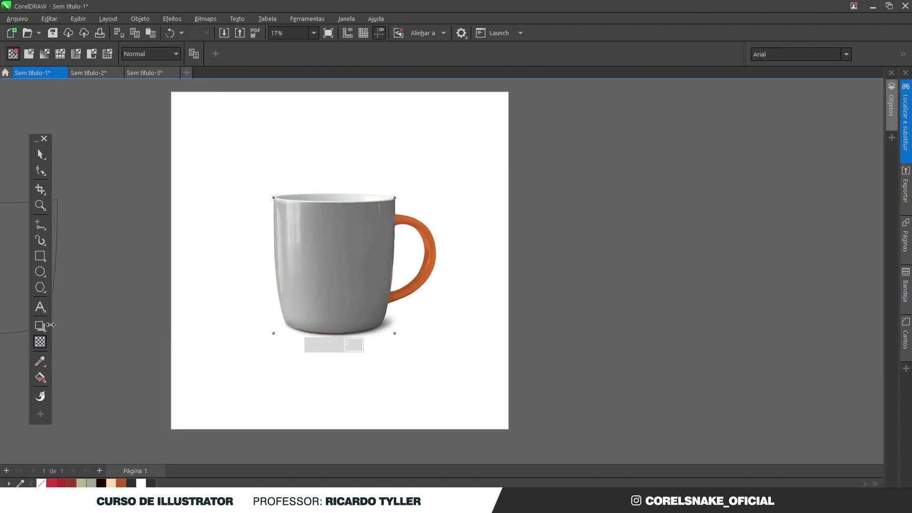
{"action": "left_click", "coordinate": [151, 55]}
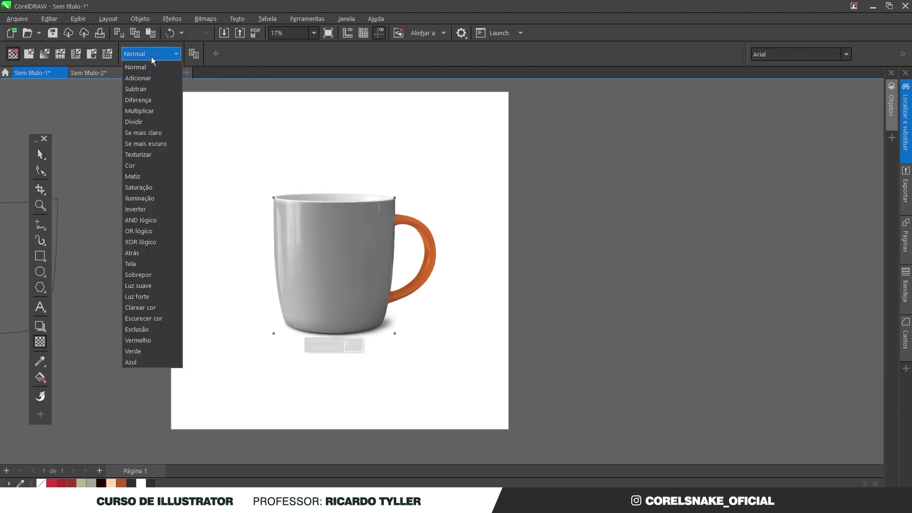
{"action": "left_click", "coordinate": [150, 275]}
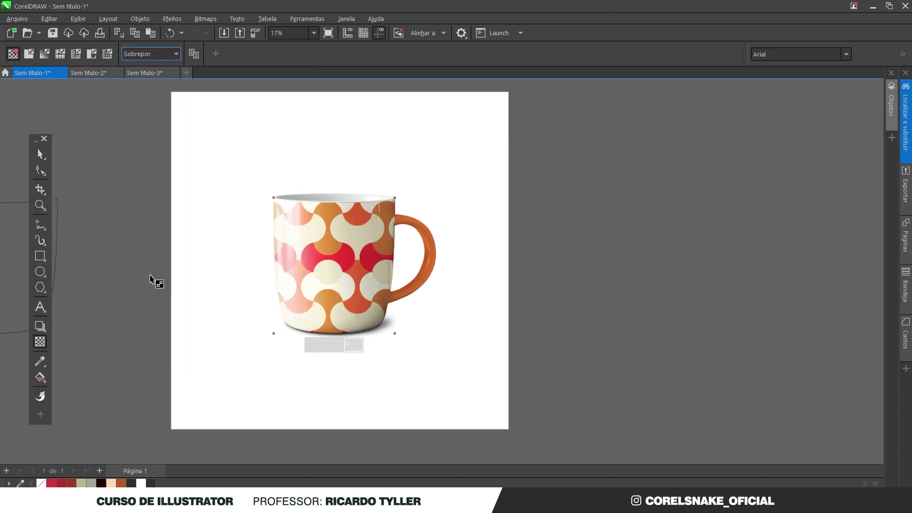
{"action": "left_click", "coordinate": [150, 55]}
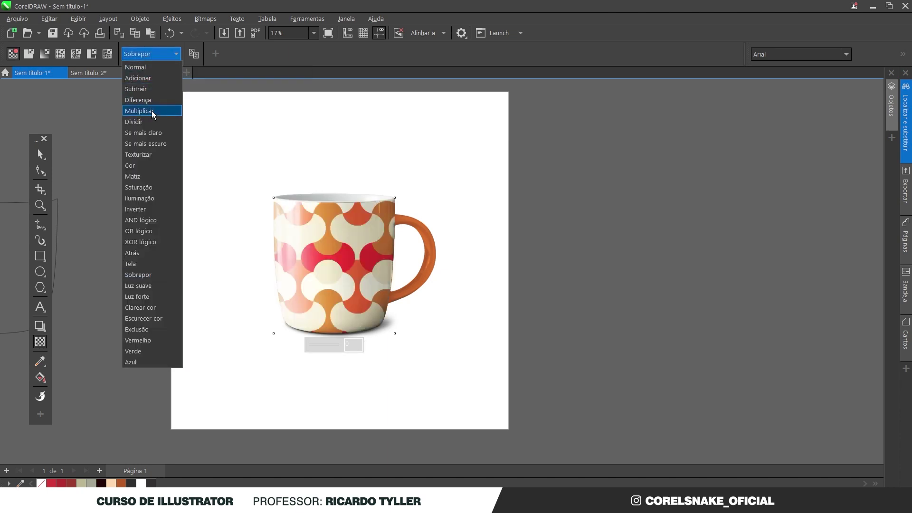
{"action": "left_click", "coordinate": [152, 111]}
{"action": "left_click", "coordinate": [147, 49]}
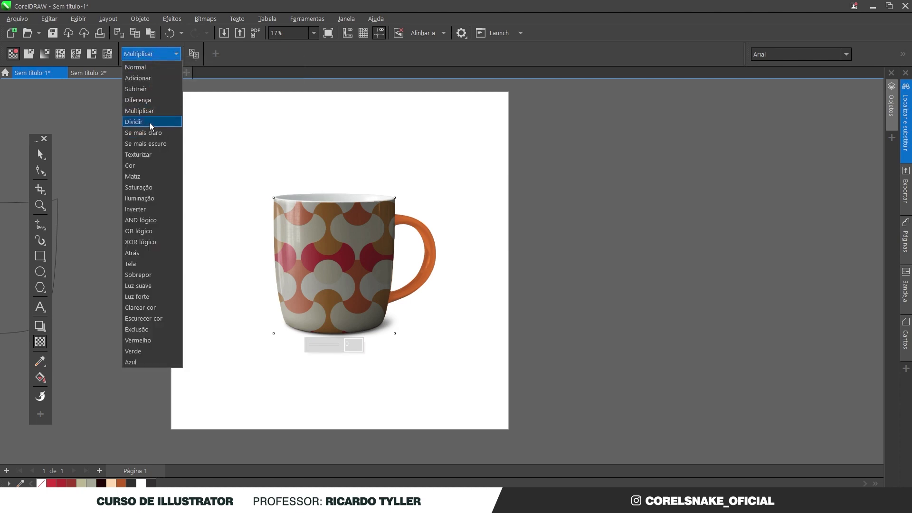
{"action": "left_click", "coordinate": [148, 94]}
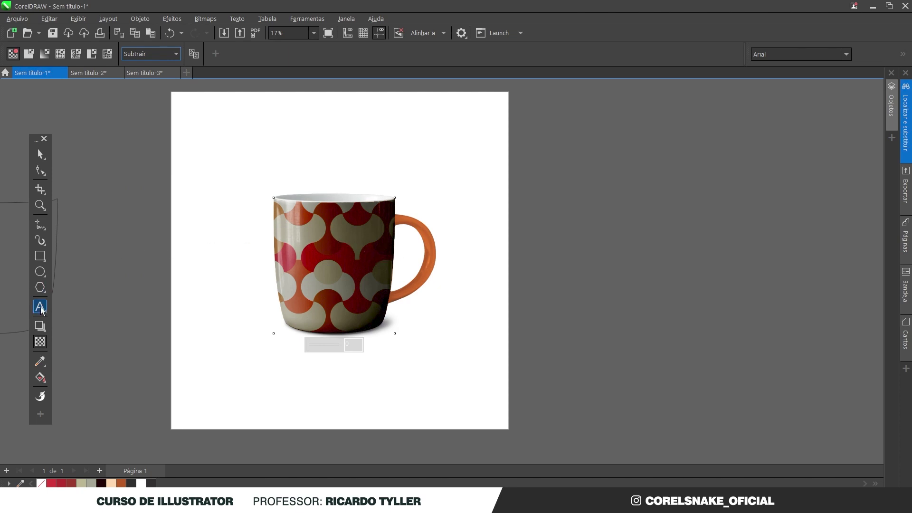
Apply a linear transparency to the Subtrair piece from the mug's centre towards the handle, limiting the shading to that side
{"action": "left_click", "coordinate": [40, 342]}
{"action": "left_click_drag", "start_coordinate": [335, 265], "coordinate": [414, 267]}
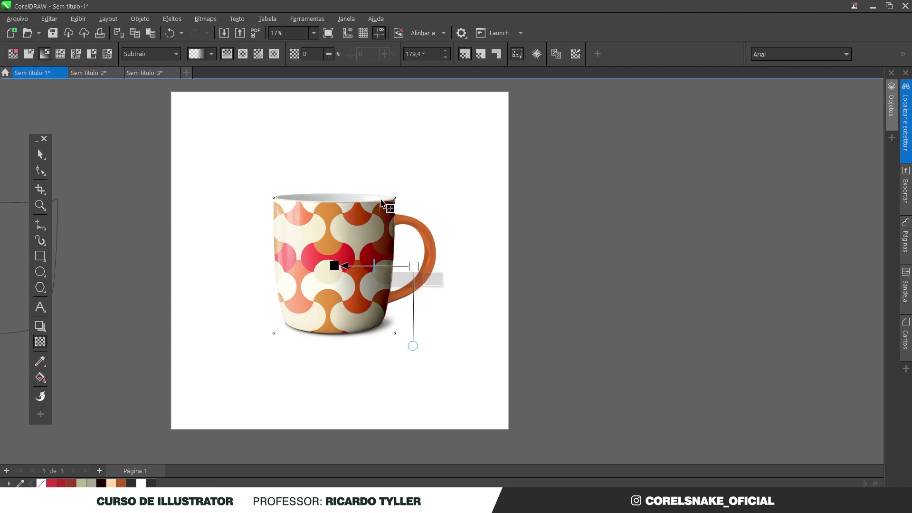
{"action": "left_click", "coordinate": [40, 155]}
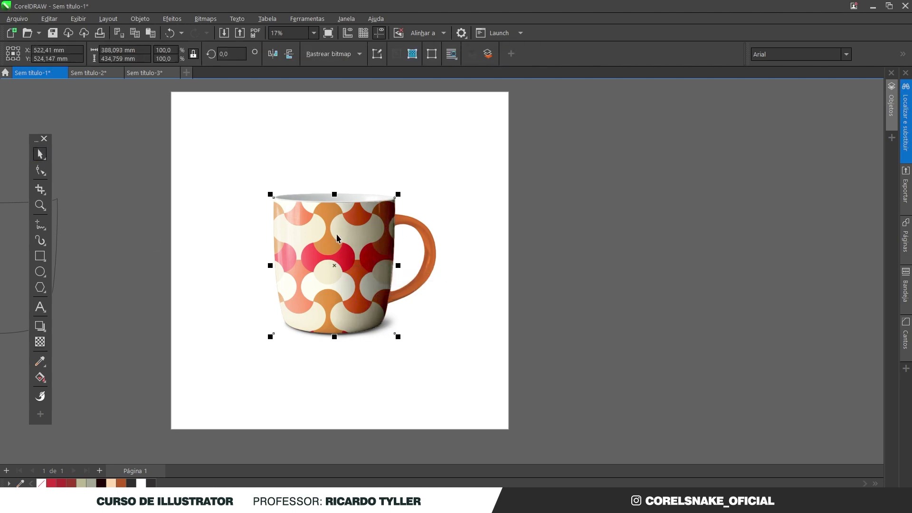
{"action": "left_click", "coordinate": [575, 241]}
Place another desaturated body copy over the pattern and set its transparency merge mode to Sobrepor
{"action": "key", "text": "ctrl+z"}
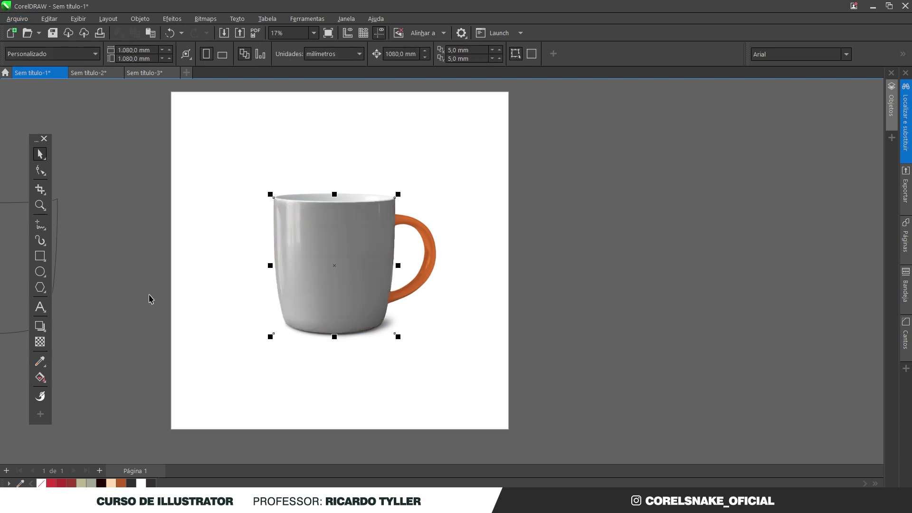
{"action": "left_click", "coordinate": [40, 342]}
{"action": "left_click", "coordinate": [148, 53]}
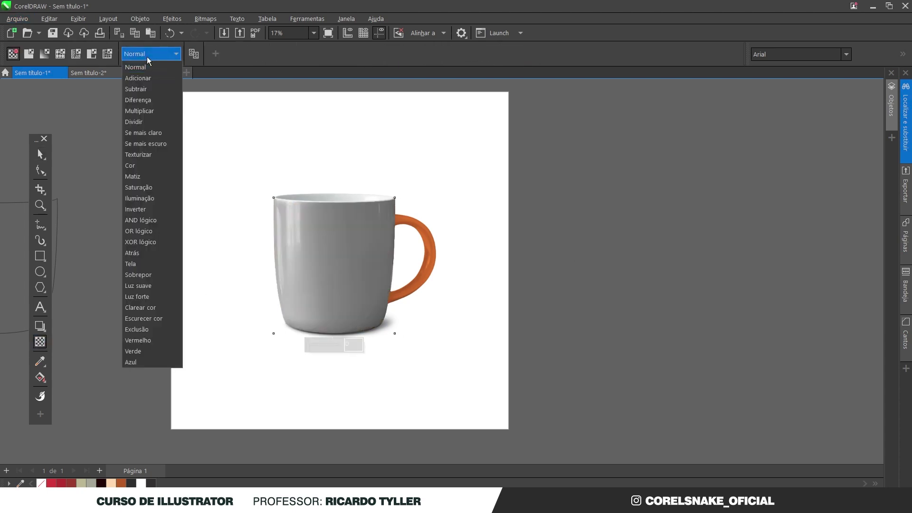
{"action": "left_click", "coordinate": [144, 276]}
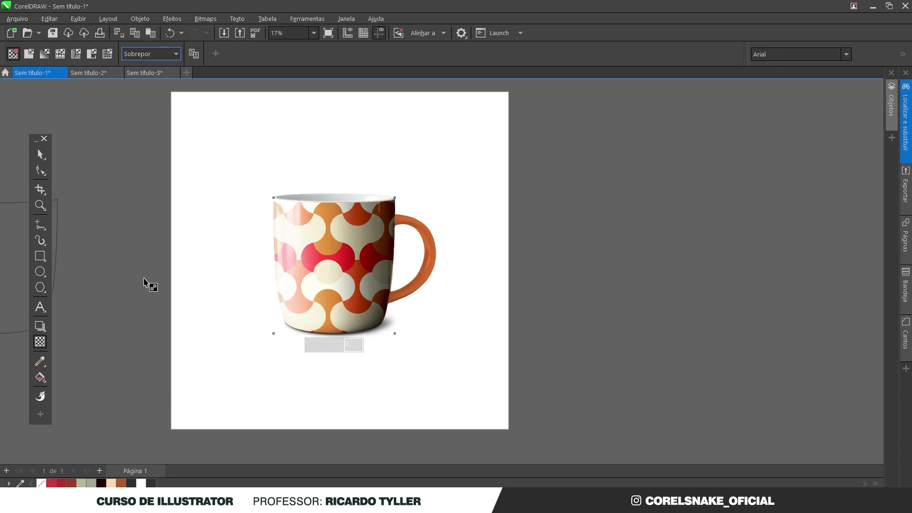
{"action": "left_click", "coordinate": [40, 154]}
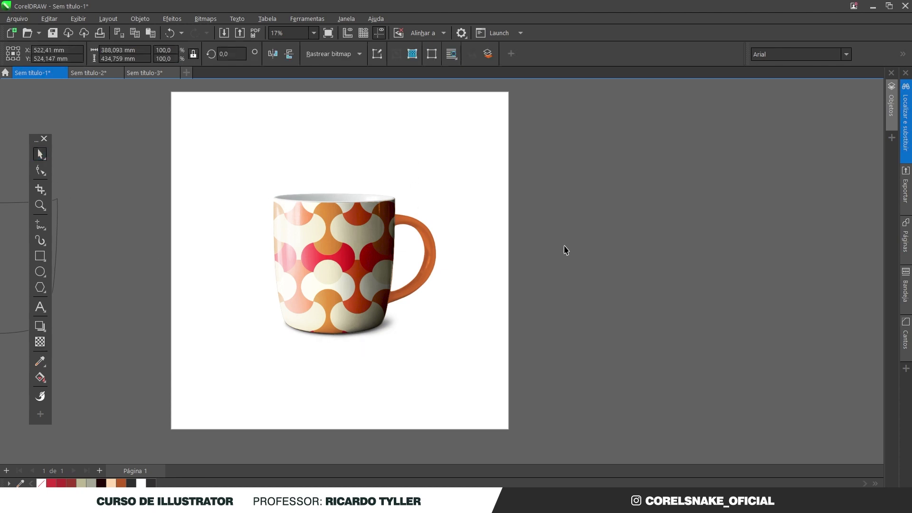
{"action": "left_click", "coordinate": [609, 238]}
{"action": "scroll", "coordinate": [431, 301], "scroll_direction": "down", "scroll_amount": 1}
{"action": "scroll", "coordinate": [402, 271], "scroll_direction": "up", "scroll_amount": 1}
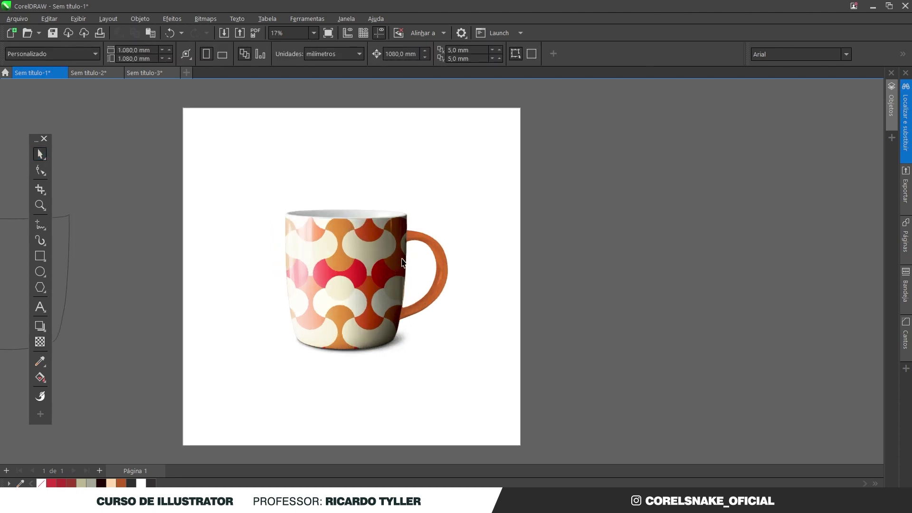
Select the Subtrair shading piece and extend its linear transparency from the mug's centre to just past the handle
{"action": "left_click", "coordinate": [402, 256]}
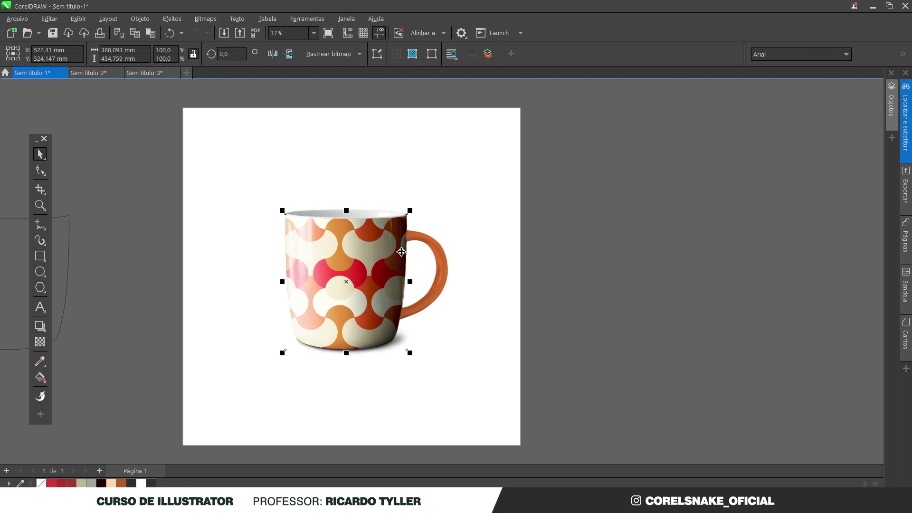
{"action": "left_click", "coordinate": [40, 342]}
{"action": "left_click_drag", "start_coordinate": [347, 281], "coordinate": [453, 282]}
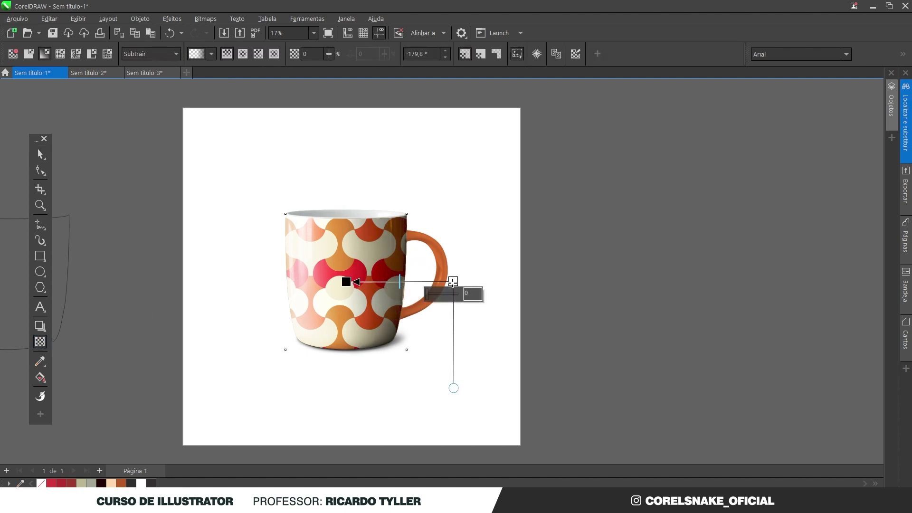
{"action": "left_click", "coordinate": [39, 155]}
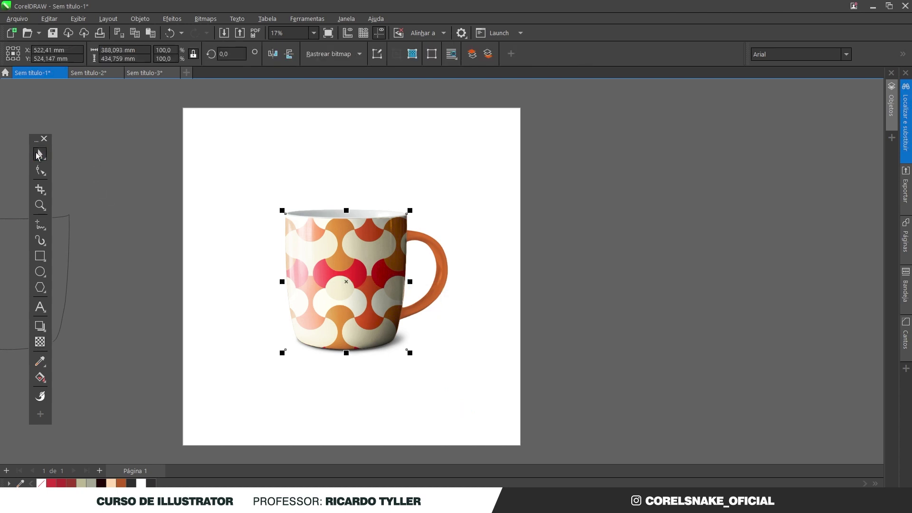
{"action": "left_click", "coordinate": [420, 259]}
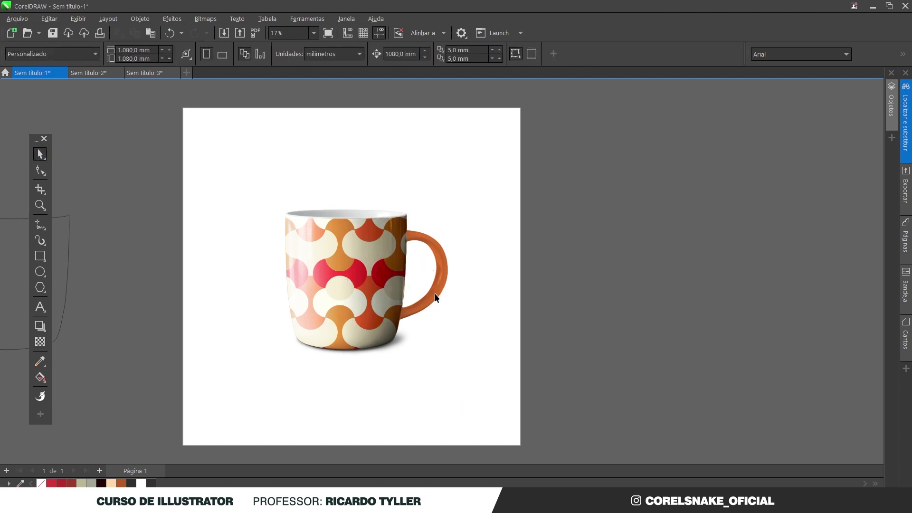
{"action": "scroll", "coordinate": [435, 297], "scroll_direction": "down", "scroll_amount": 1}
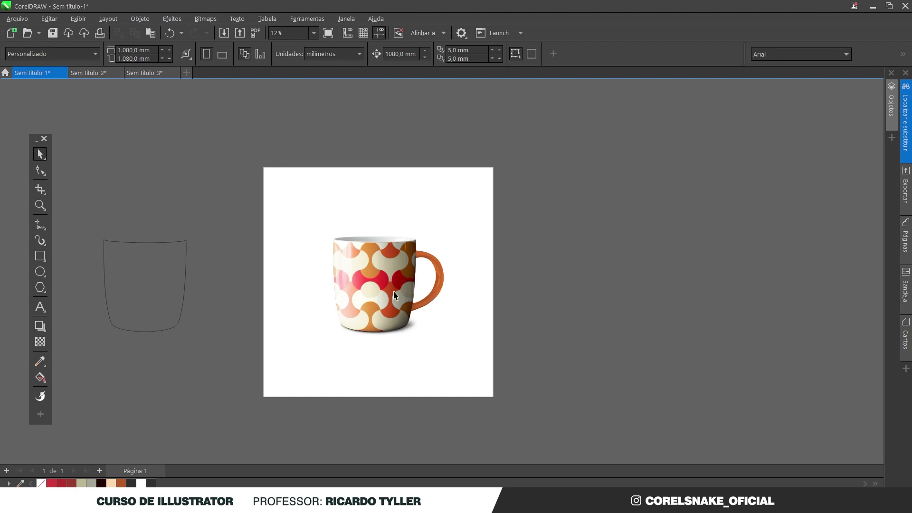
{"action": "scroll", "coordinate": [392, 304], "scroll_direction": "up", "scroll_amount": 1}
{"action": "left_click", "coordinate": [446, 239]}
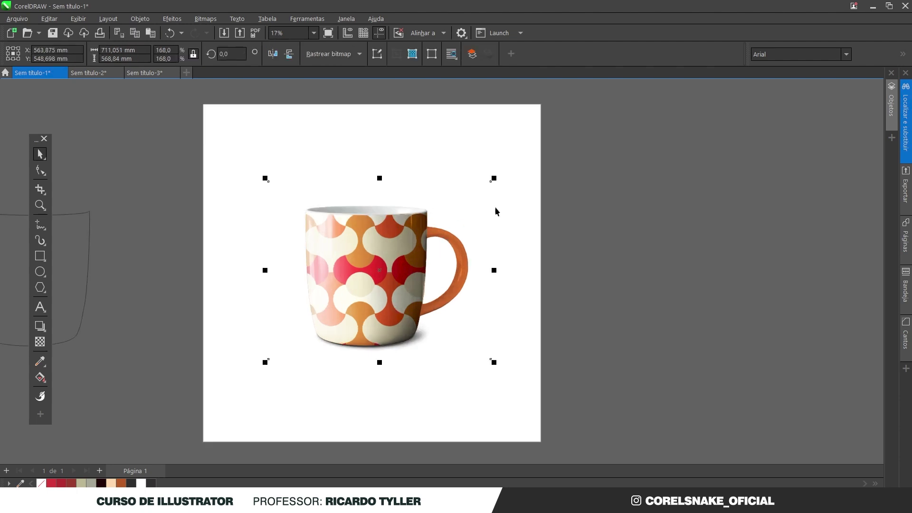
{"action": "scroll", "coordinate": [424, 221], "scroll_direction": "down", "scroll_amount": 1}
{"action": "left_click", "coordinate": [160, 153]}
Add a page-sized rectangle behind the mug, fill it with bright red and remove its outline
{"action": "left_click", "coordinate": [40, 270]}
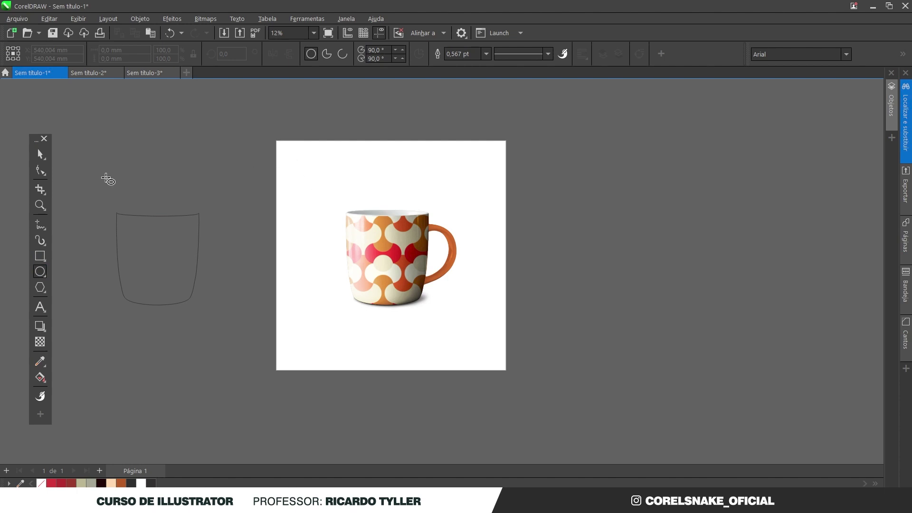
{"action": "left_click", "coordinate": [40, 256]}
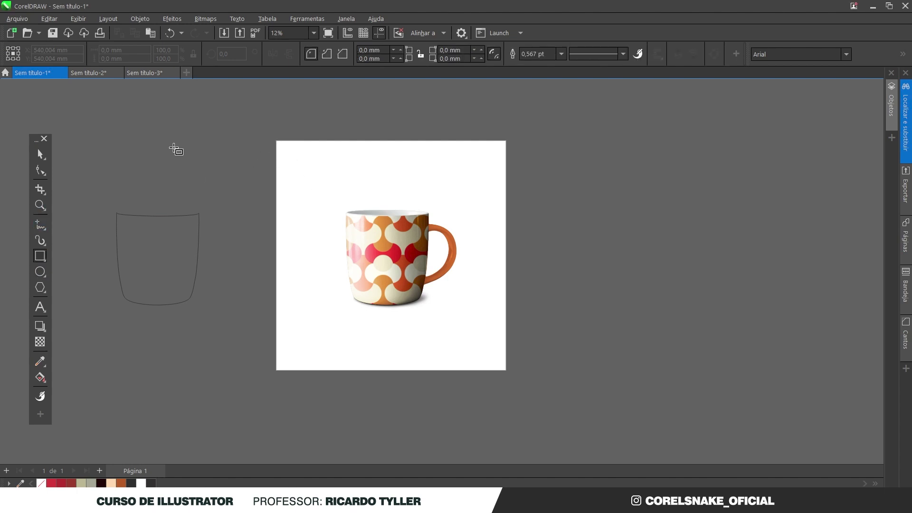
{"action": "double_click", "coordinate": [40, 255]}
{"action": "left_click", "coordinate": [41, 154]}
{"action": "left_click", "coordinate": [51, 484]}
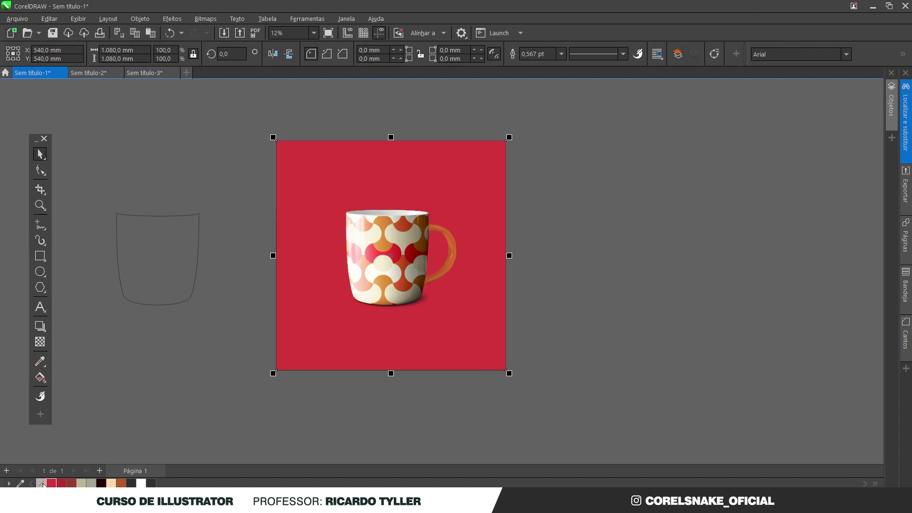
{"action": "right_click", "coordinate": [43, 484]}
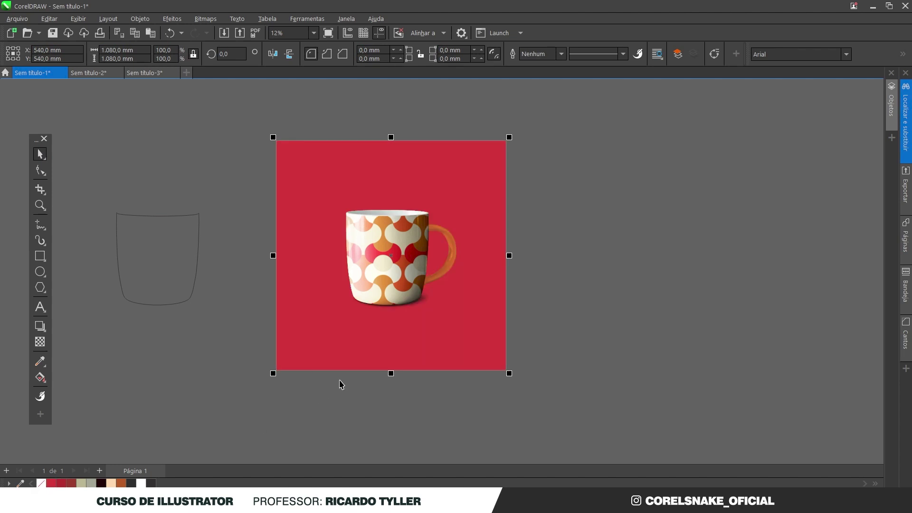
Give the background rectangle a vertical linear gradient from the bright red down to the dark brownish red below the mug
{"action": "key", "text": "g"}
{"action": "left_click_drag", "start_coordinate": [393, 216], "coordinate": [392, 354]}
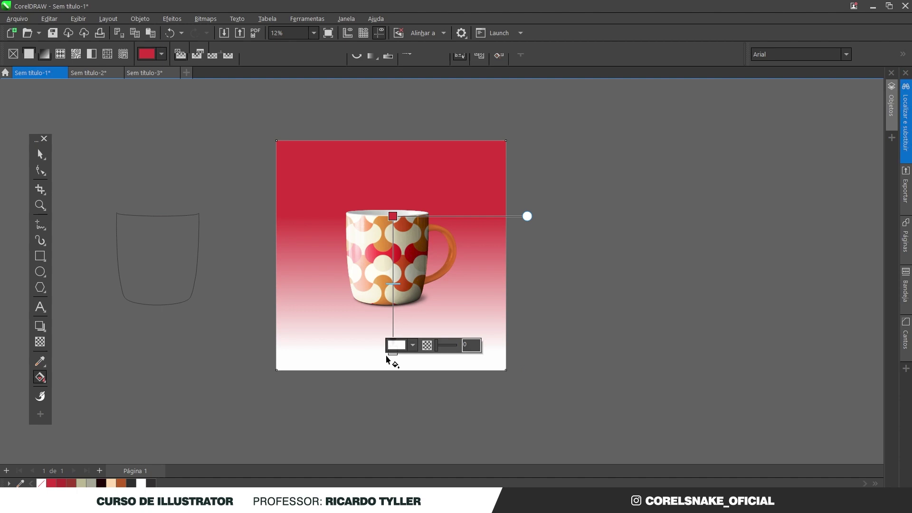
{"action": "left_click", "coordinate": [71, 483]}
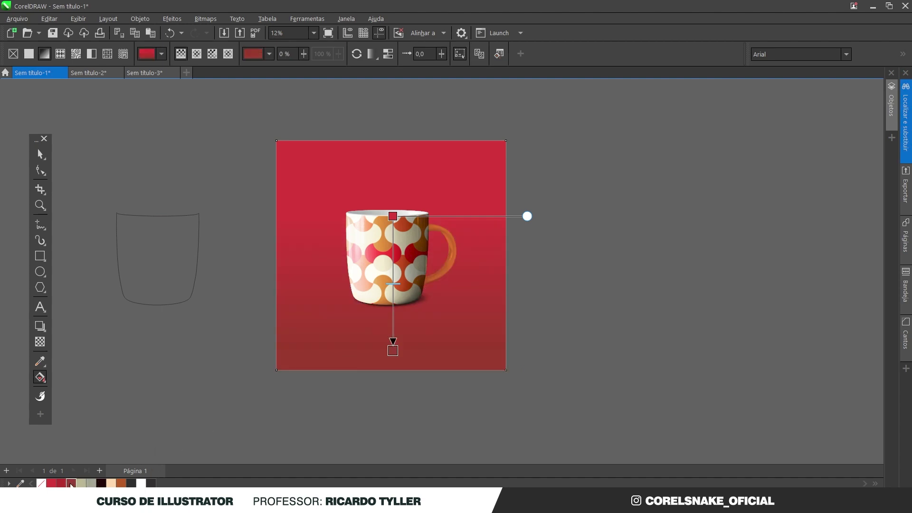
{"action": "left_click", "coordinate": [40, 154]}
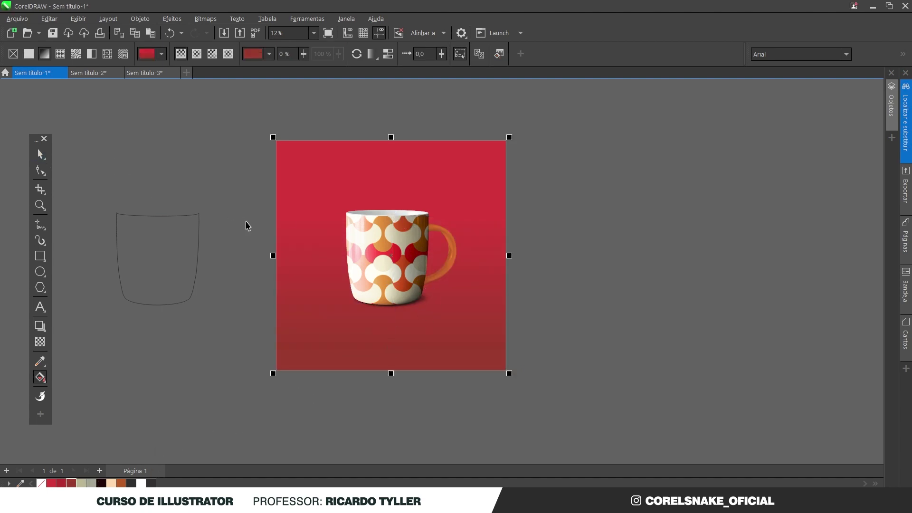
{"action": "scroll", "coordinate": [434, 290], "scroll_direction": "up", "scroll_amount": 1}
{"action": "left_click", "coordinate": [604, 294]}
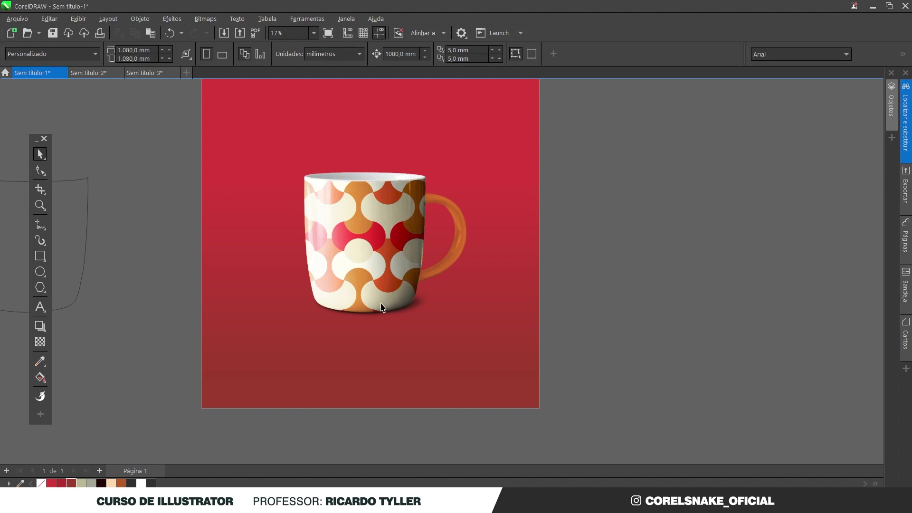
Draw a circle about 342 mm wide over the mug's handle-free edge, fill it dark grey and remove its outline
{"action": "left_click", "coordinate": [40, 271]}
{"action": "left_click_drag", "start_coordinate": [253, 173], "coordinate": [360, 280]}
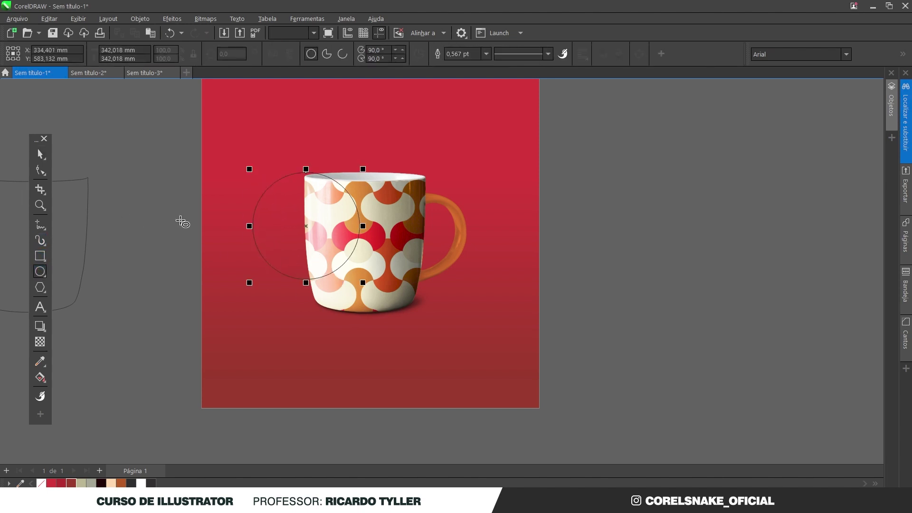
{"action": "key", "text": "space"}
{"action": "left_click", "coordinate": [152, 484]}
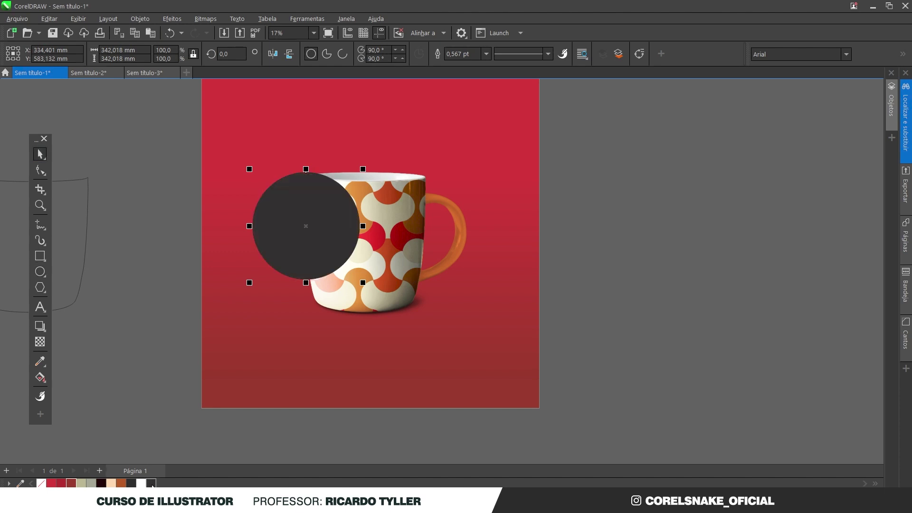
{"action": "right_click", "coordinate": [41, 483]}
Convert the dark circle to a 150 dpi, 32-bit CMYK bitmap with anti-aliasing and a transparent background
{"action": "left_click", "coordinate": [205, 19]}
{"action": "left_click", "coordinate": [247, 31]}
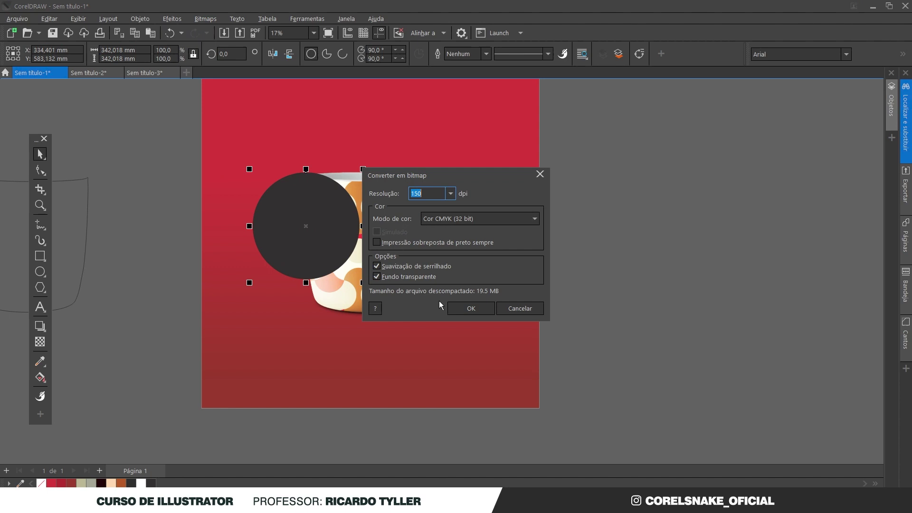
{"action": "left_click", "coordinate": [455, 309]}
Blur the circle bitmap with a Gaussian blur (Desfocagem gaussiana) of 195.5 pixels radius
{"action": "left_click", "coordinate": [177, 19]}
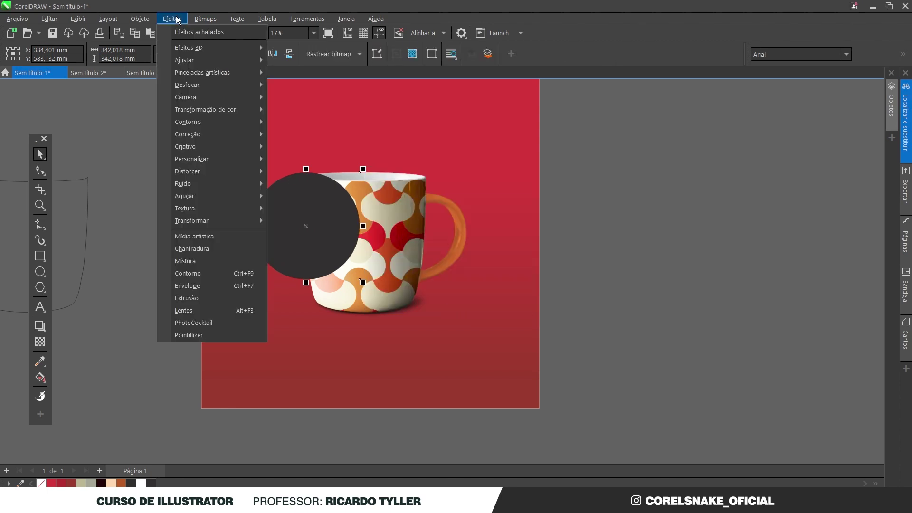
{"action": "mouse_move", "coordinate": [193, 88]}
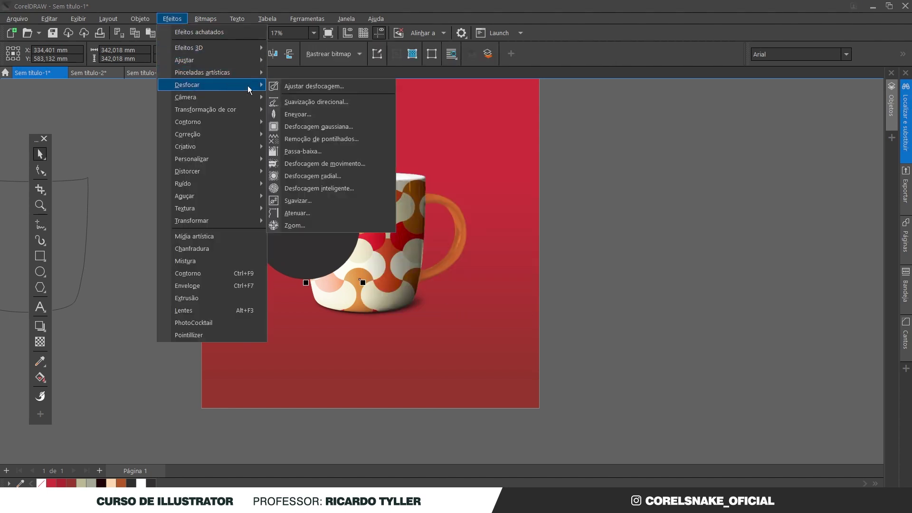
{"action": "left_click", "coordinate": [356, 126]}
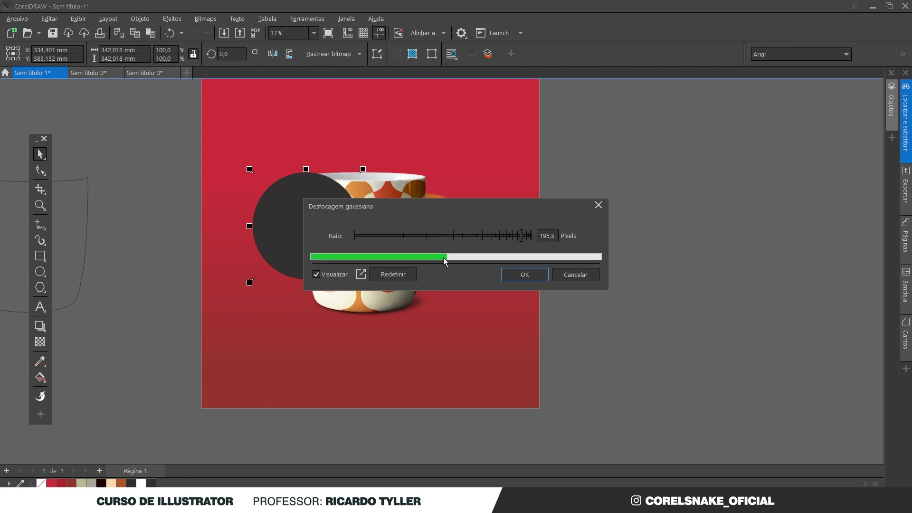
{"action": "left_click", "coordinate": [524, 274]}
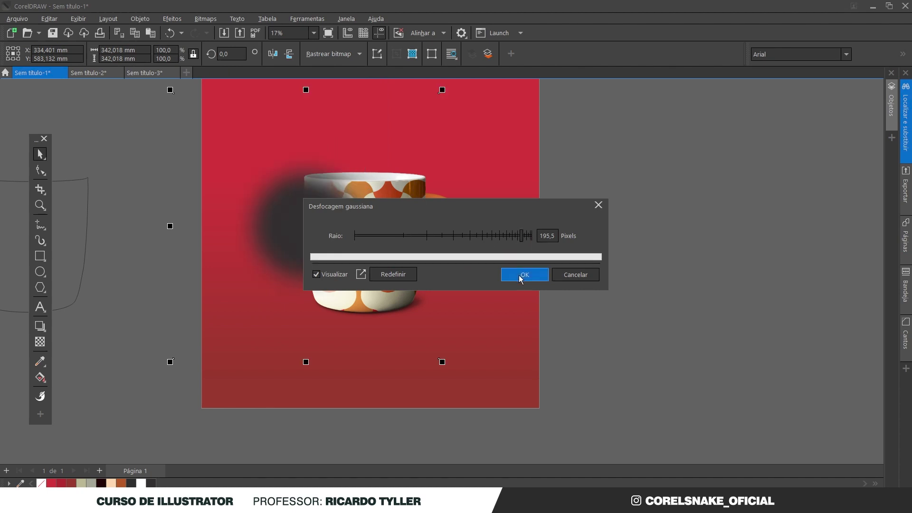
Squash and widen the blurred circle into a flat shadow about 1024 mm wide and 90 mm high beneath the mug
{"action": "left_click_drag", "start_coordinate": [306, 90], "coordinate": [379, 322]}
{"action": "left_click_drag", "start_coordinate": [503, 309], "coordinate": [530, 310]}
{"action": "left_click_drag", "start_coordinate": [366, 289], "coordinate": [371, 311]}
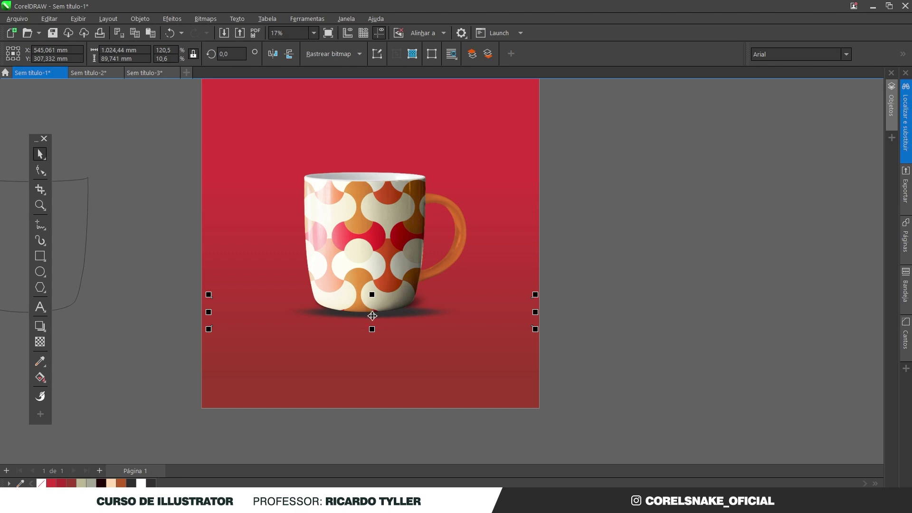
Centre the flat shadow under the mug's base and reduce its height to about 70 mm
{"action": "scroll", "coordinate": [407, 313], "scroll_direction": "up", "scroll_amount": 1}
{"action": "scroll", "coordinate": [405, 314], "scroll_direction": "up", "scroll_amount": 1}
{"action": "left_click_drag", "start_coordinate": [405, 315], "coordinate": [328, 312]}
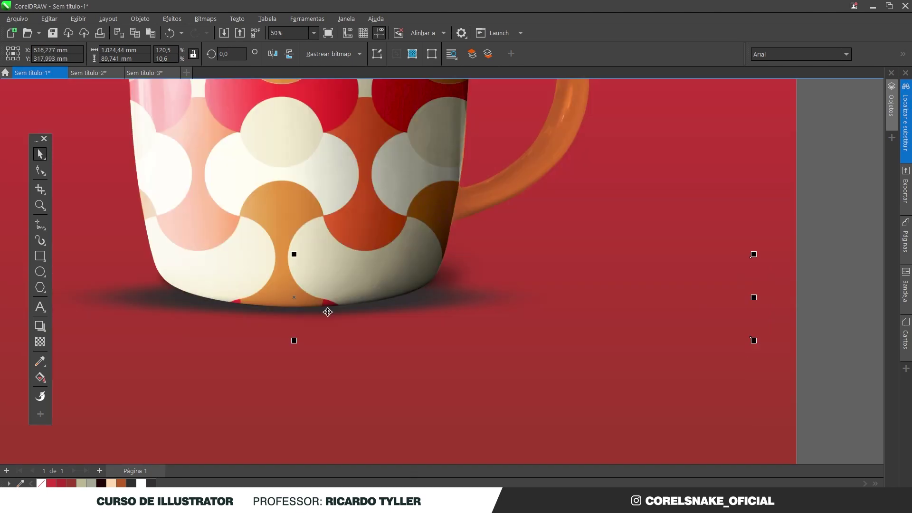
{"action": "scroll", "coordinate": [328, 312], "scroll_direction": "down", "scroll_amount": 2}
{"action": "scroll", "coordinate": [301, 316], "scroll_direction": "up", "scroll_amount": 2}
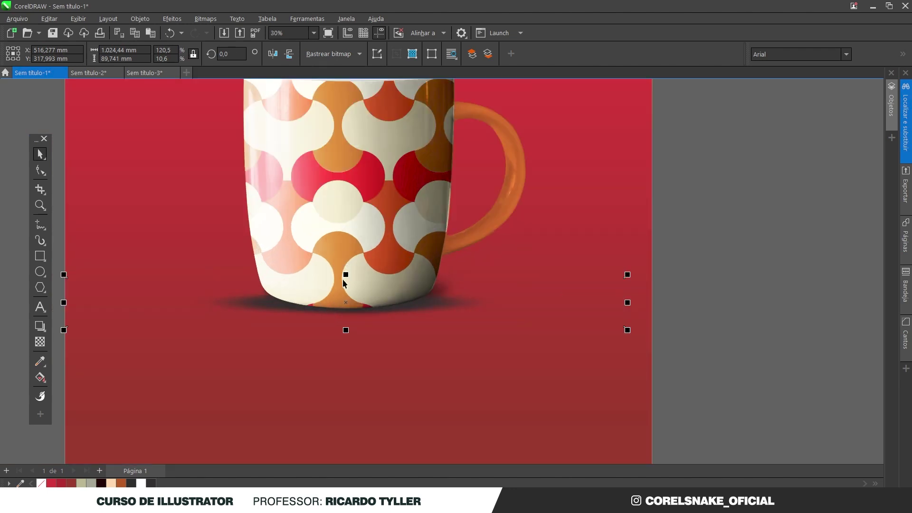
{"action": "left_click_drag", "start_coordinate": [347, 271], "coordinate": [349, 280]}
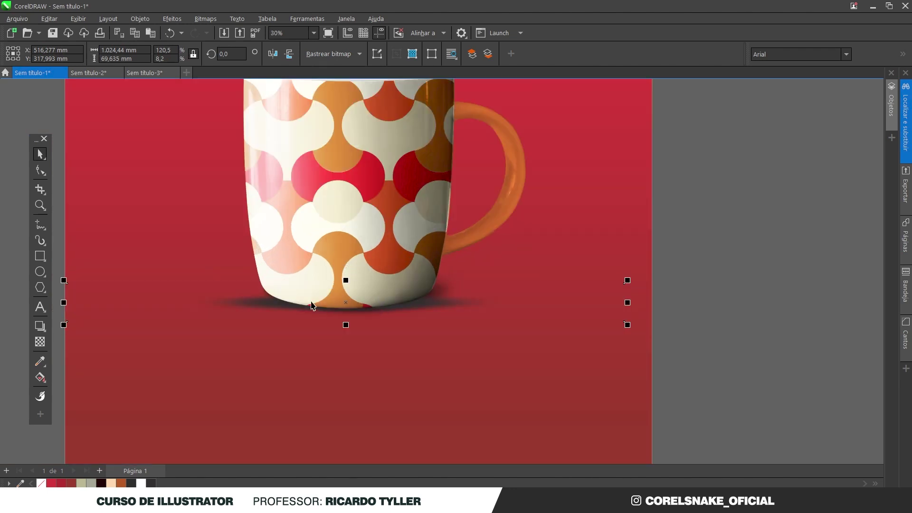
Set the merge mode of the shadow bitmap's transparency to Multiply (Multiplicar)
{"action": "left_click", "coordinate": [39, 341]}
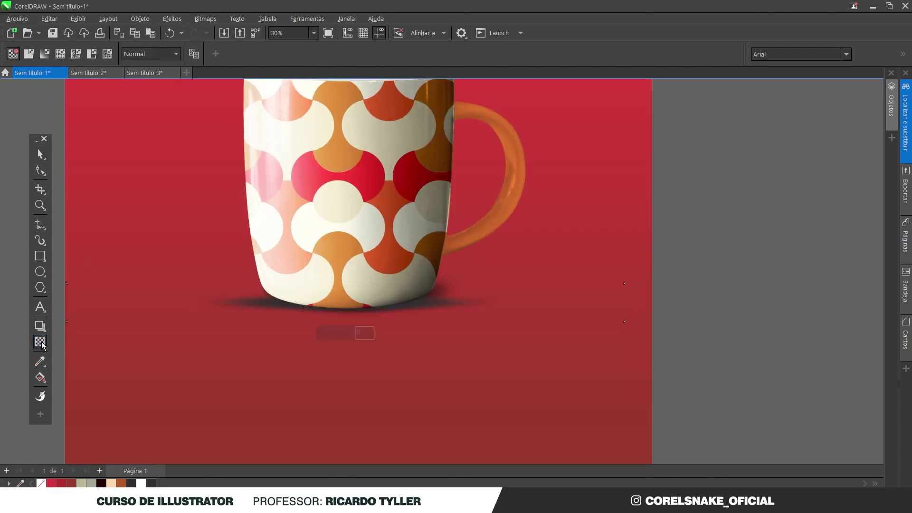
{"action": "left_click", "coordinate": [146, 53]}
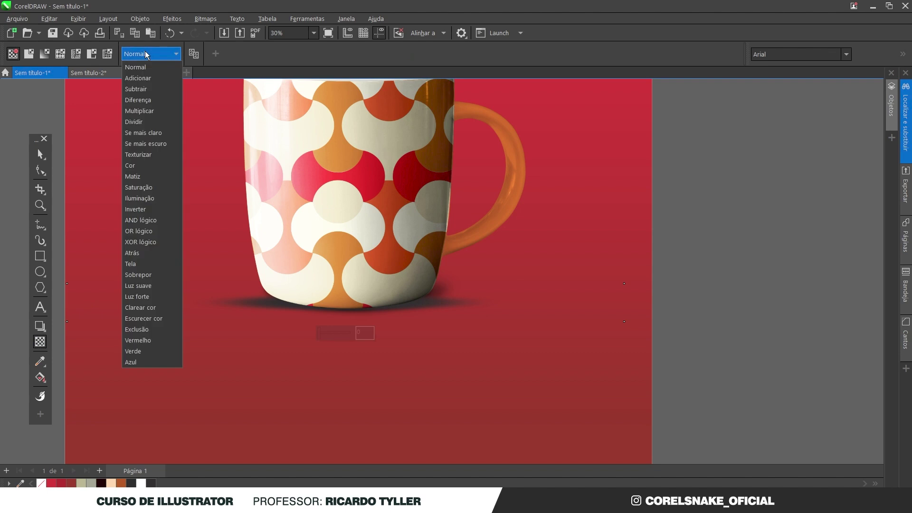
{"action": "left_click", "coordinate": [149, 112]}
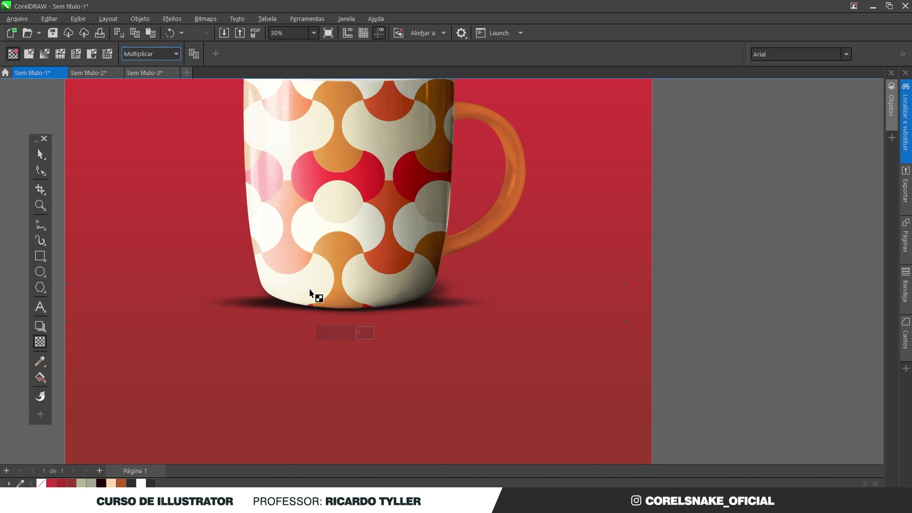
{"action": "scroll", "coordinate": [352, 312], "scroll_direction": "down", "scroll_amount": 2}
{"action": "scroll", "coordinate": [330, 268], "scroll_direction": "up", "scroll_amount": 2}
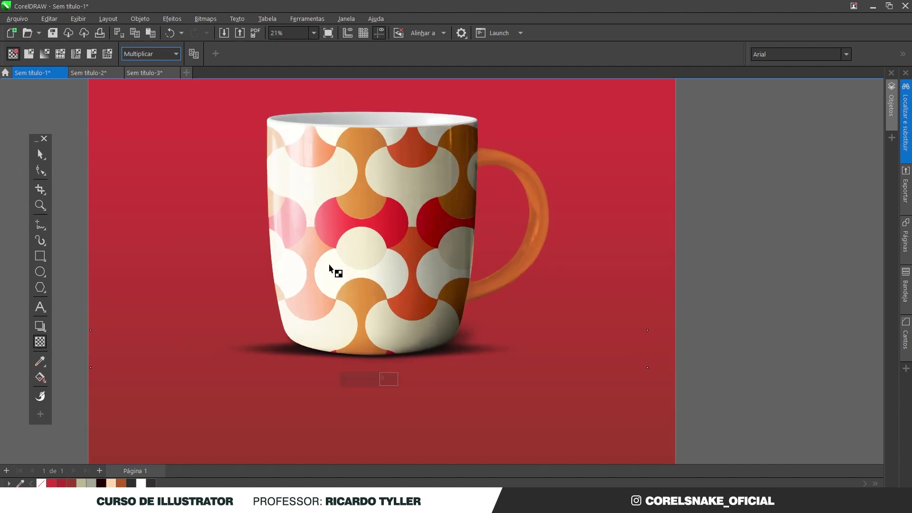
Convert the flattened shadow beneath the mug into a new bitmap
{"action": "left_click", "coordinate": [170, 19]}
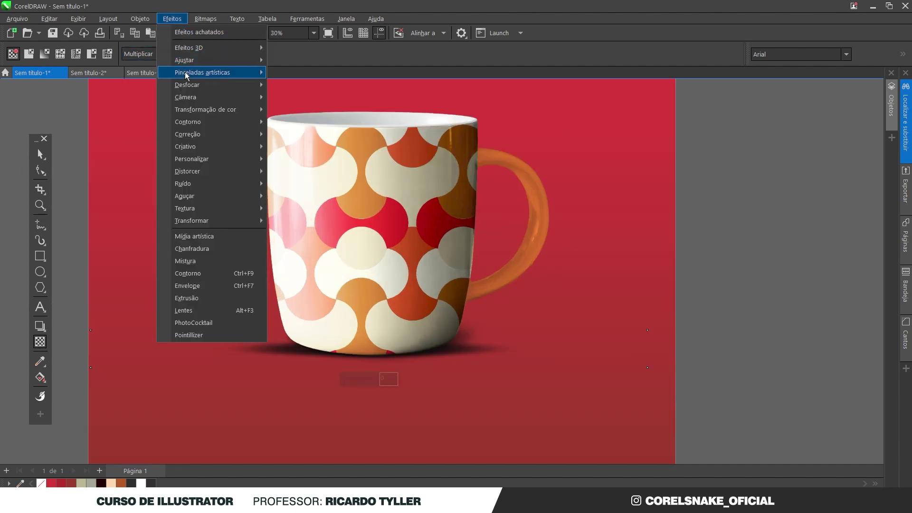
{"action": "mouse_move", "coordinate": [209, 88]}
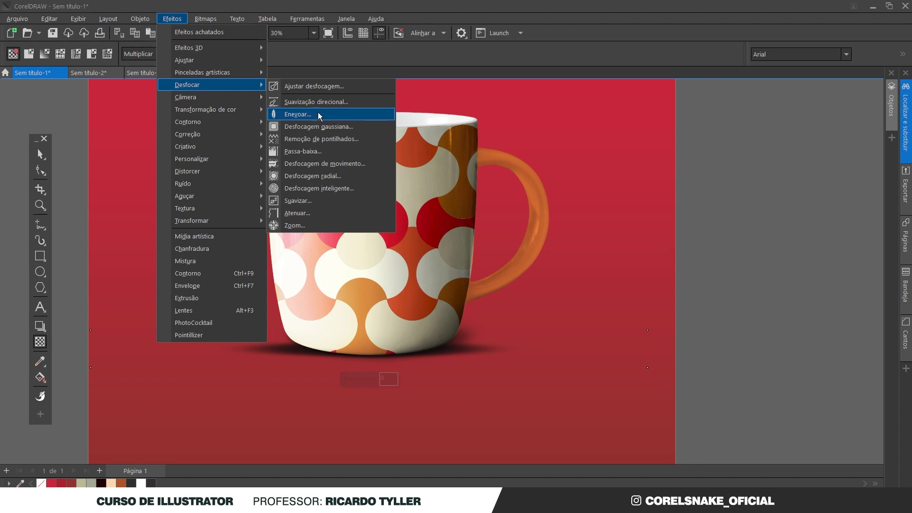
{"action": "mouse_move", "coordinate": [212, 20]}
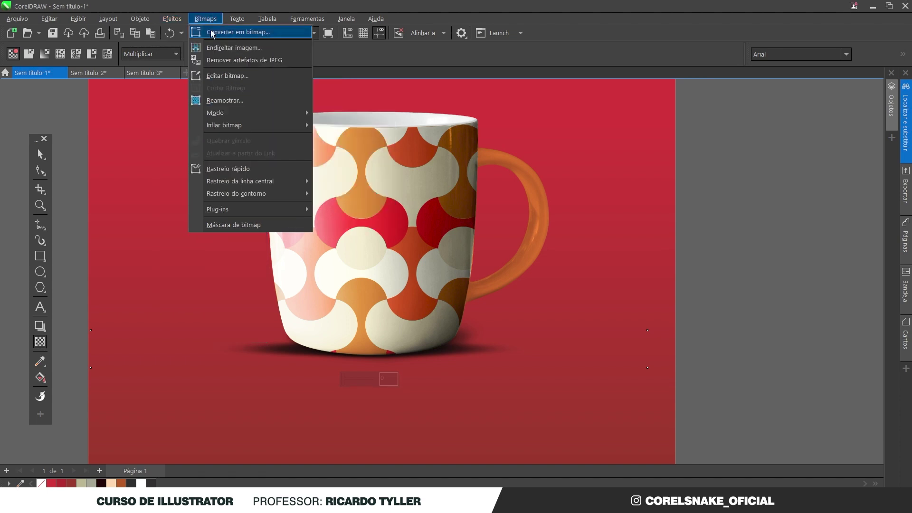
{"action": "left_click", "coordinate": [213, 33]}
{"action": "left_click", "coordinate": [472, 309]}
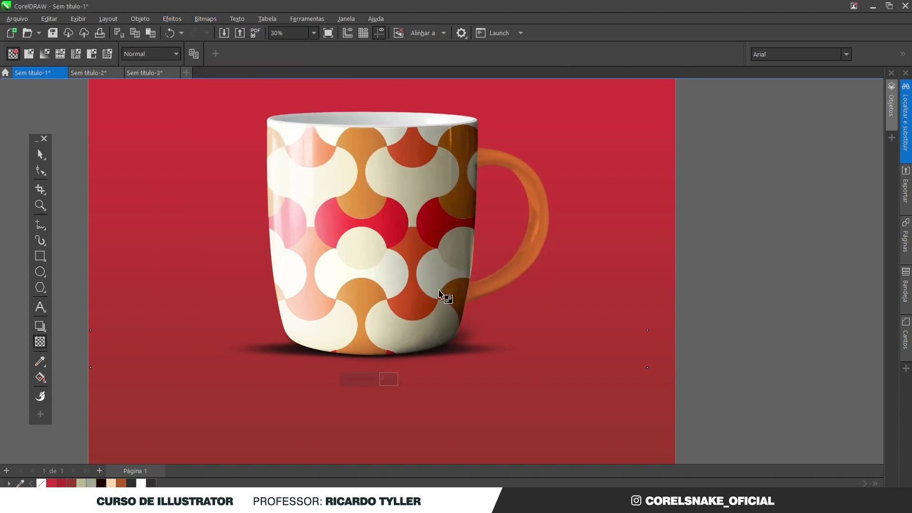
Soften the converted shadow with a Gaussian blur (Desfocagem gaussiana) of 28.9 pixels radius
{"action": "left_click", "coordinate": [204, 20]}
{"action": "mouse_move", "coordinate": [183, 19]}
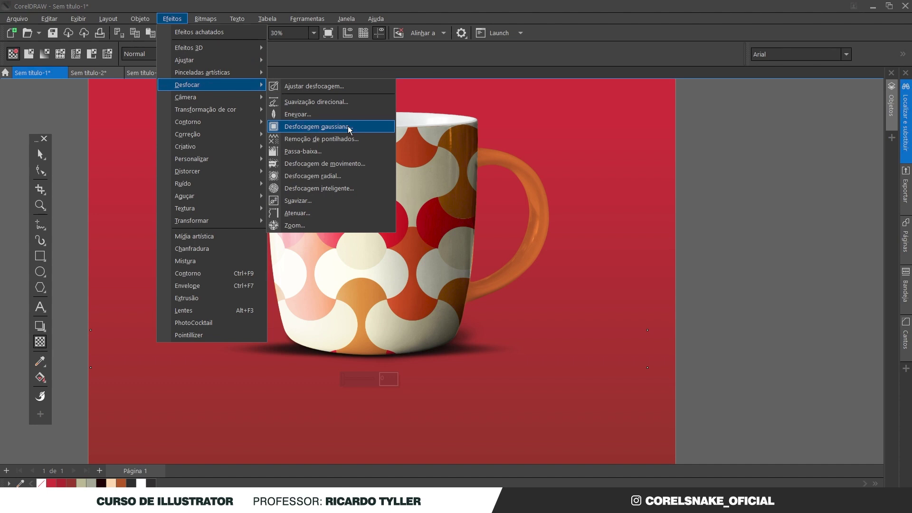
{"action": "left_click", "coordinate": [348, 127]}
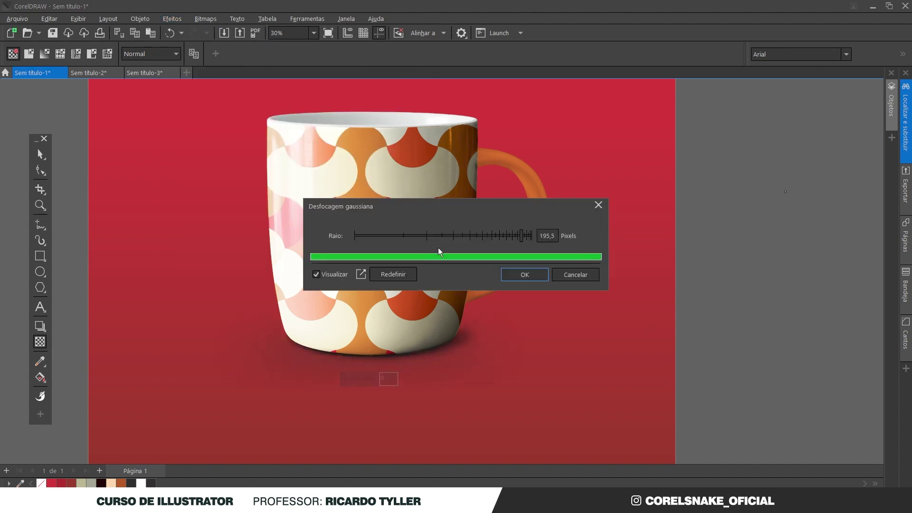
{"action": "left_click", "coordinate": [448, 238]}
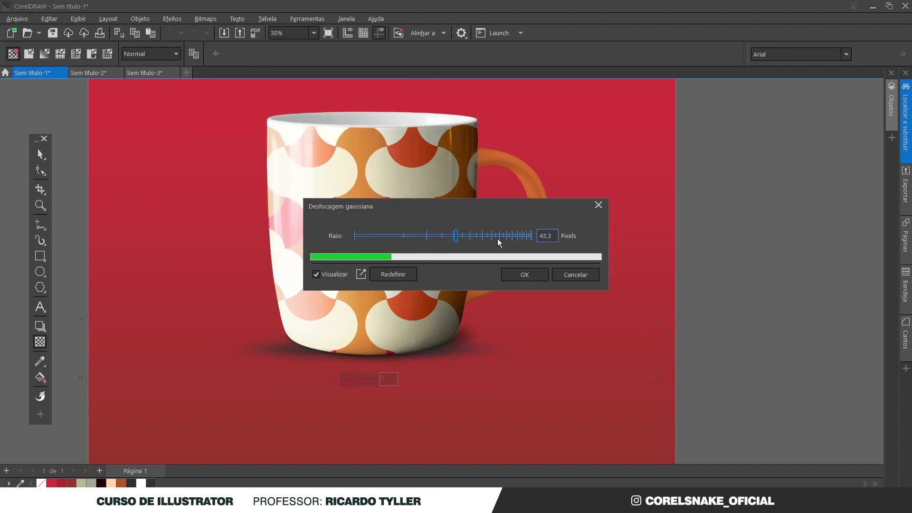
{"action": "left_click", "coordinate": [489, 238]}
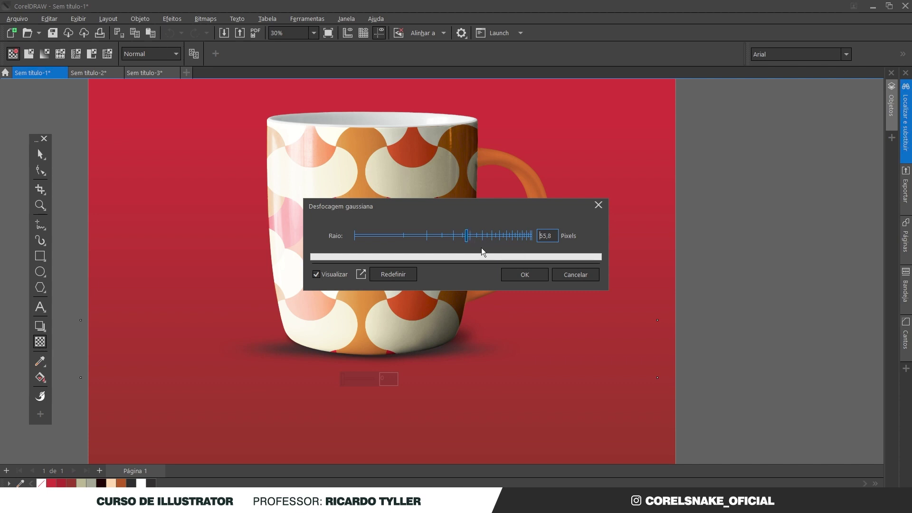
{"action": "left_click", "coordinate": [485, 238]}
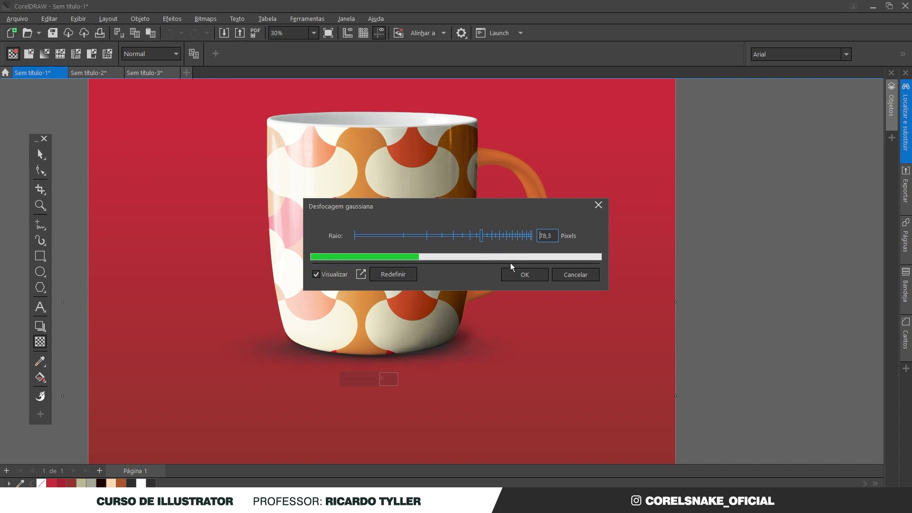
{"action": "left_click", "coordinate": [446, 238]}
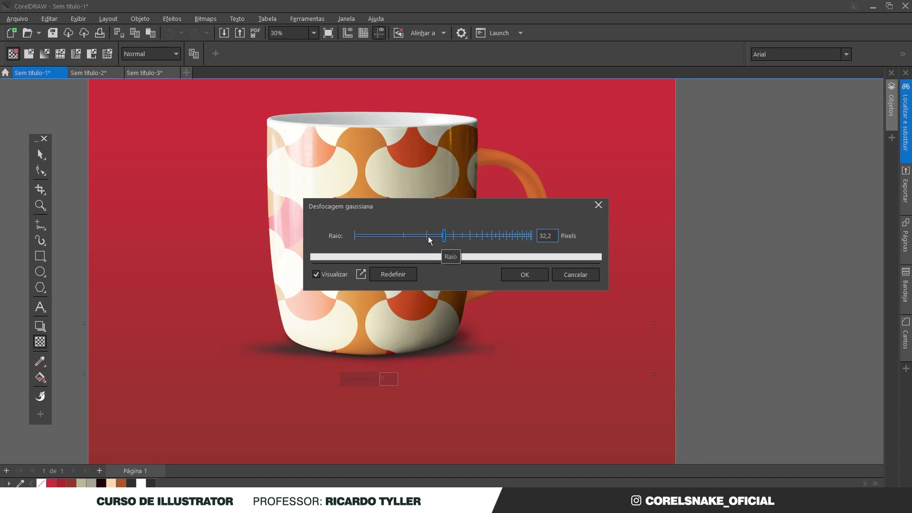
{"action": "left_click", "coordinate": [442, 237]}
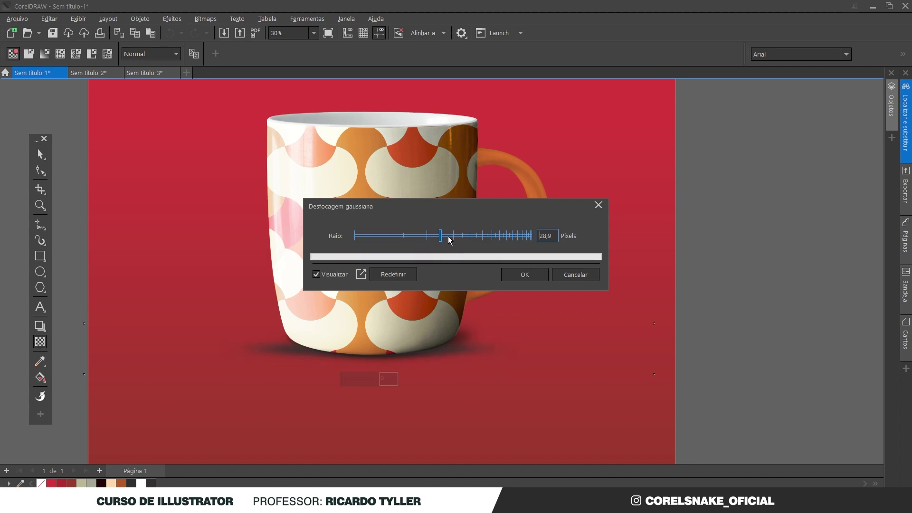
{"action": "left_click", "coordinate": [523, 276]}
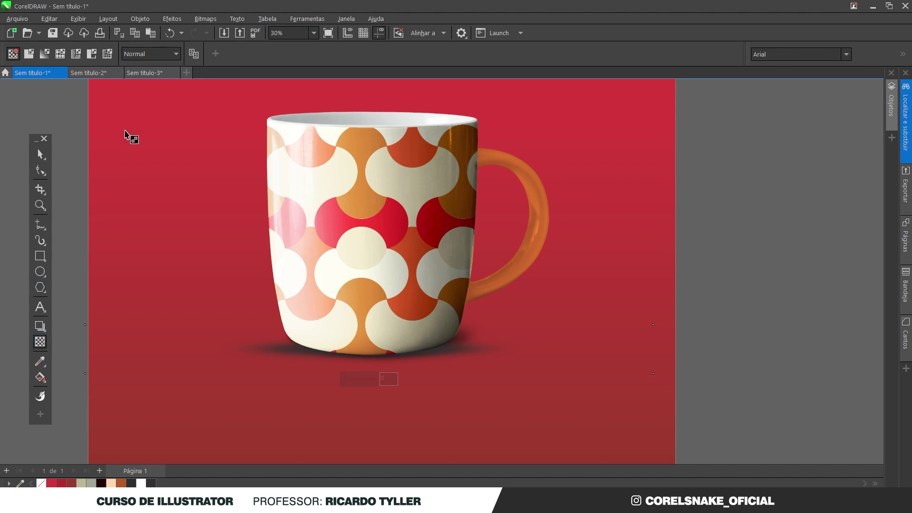
Blend the newly blurred shadow into the red background with the Multiply (Multiplicar) merge mode and deselect it
{"action": "left_click", "coordinate": [148, 55]}
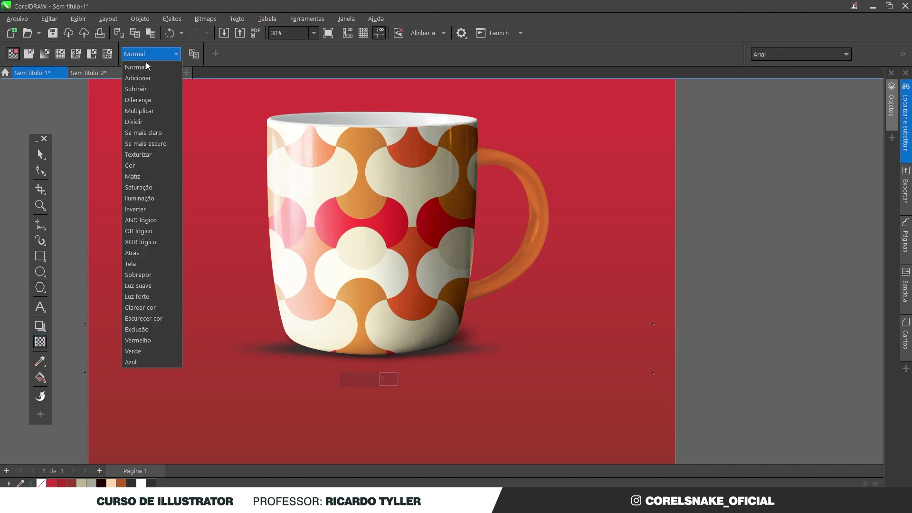
{"action": "left_click", "coordinate": [152, 112]}
{"action": "left_click", "coordinate": [42, 155]}
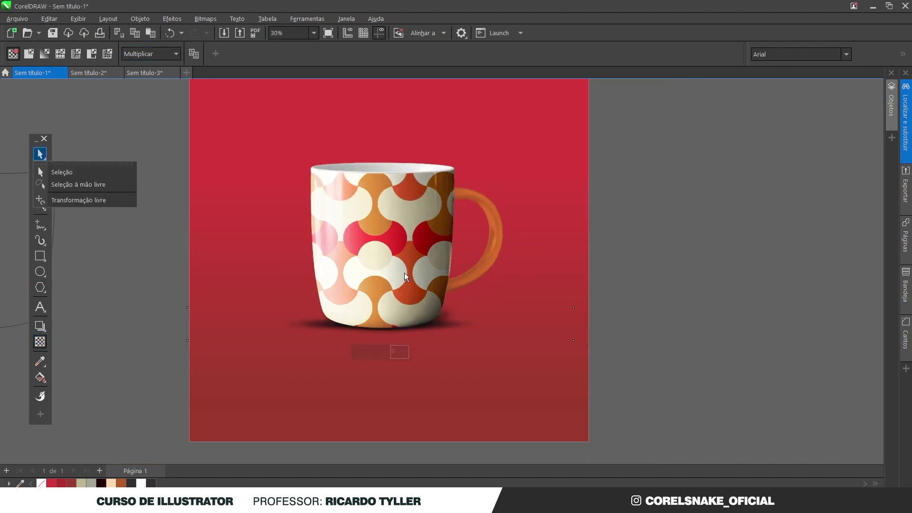
{"action": "left_click", "coordinate": [605, 290]}
{"action": "scroll", "coordinate": [516, 297], "scroll_direction": "down", "scroll_amount": 2}
{"action": "key", "text": "space"}
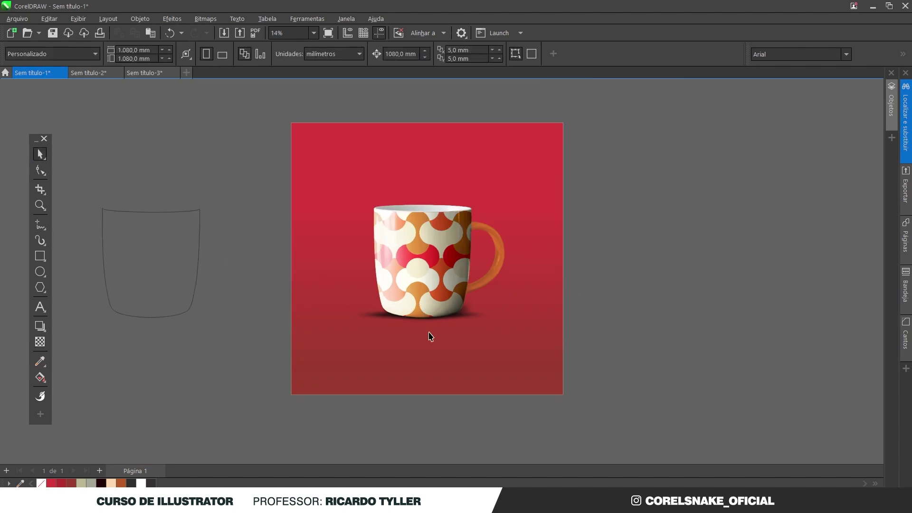
Place a copy of the off-page mug-body outline exactly over the mug and fill it dark grey
{"action": "scroll", "coordinate": [412, 307], "scroll_direction": "up", "scroll_amount": 2}
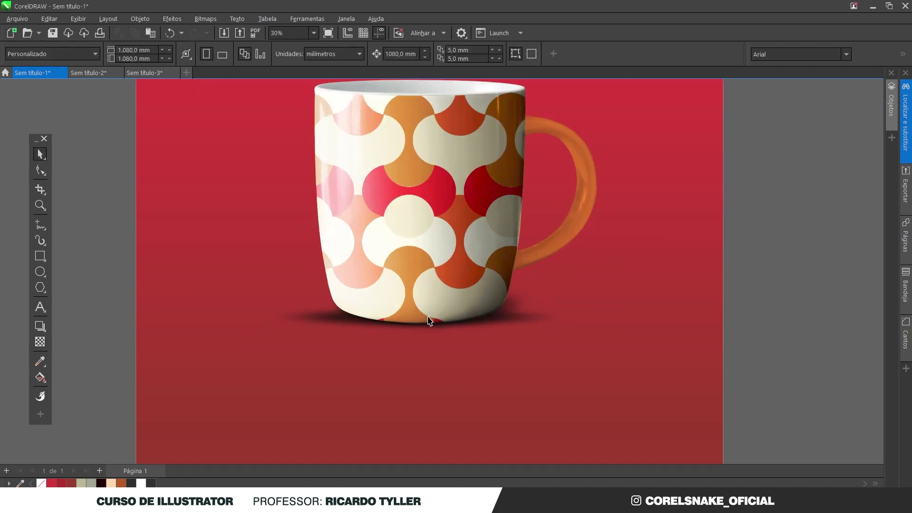
{"action": "scroll", "coordinate": [451, 319], "scroll_direction": "down", "scroll_amount": 1}
{"action": "left_click", "coordinate": [101, 243]}
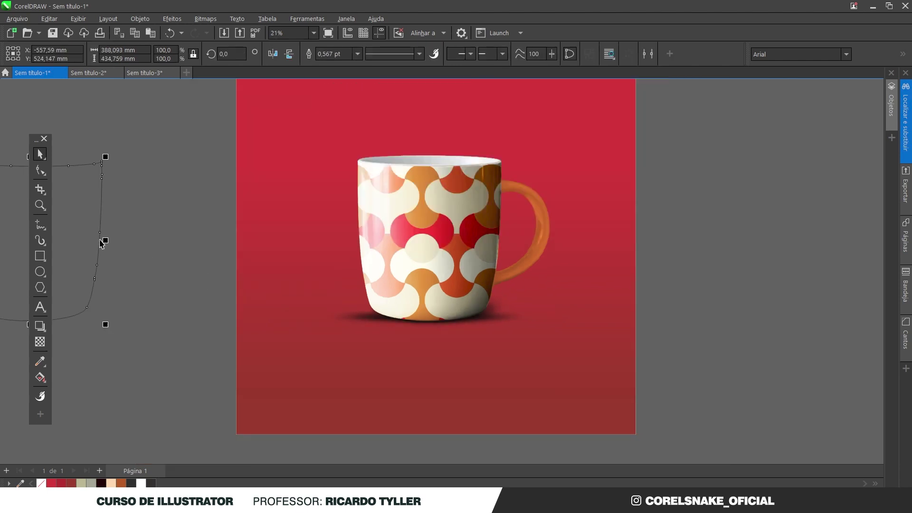
{"action": "key", "text": "ctrl+v"}
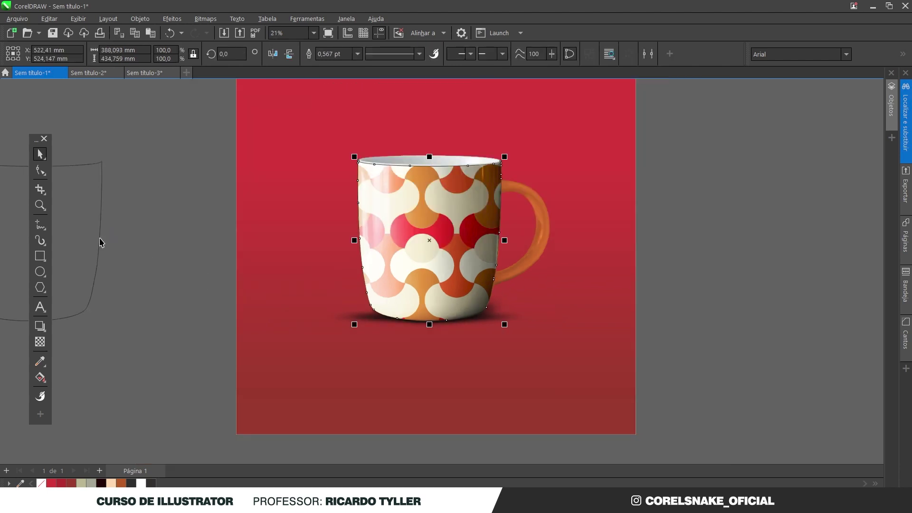
{"action": "left_click", "coordinate": [152, 483]}
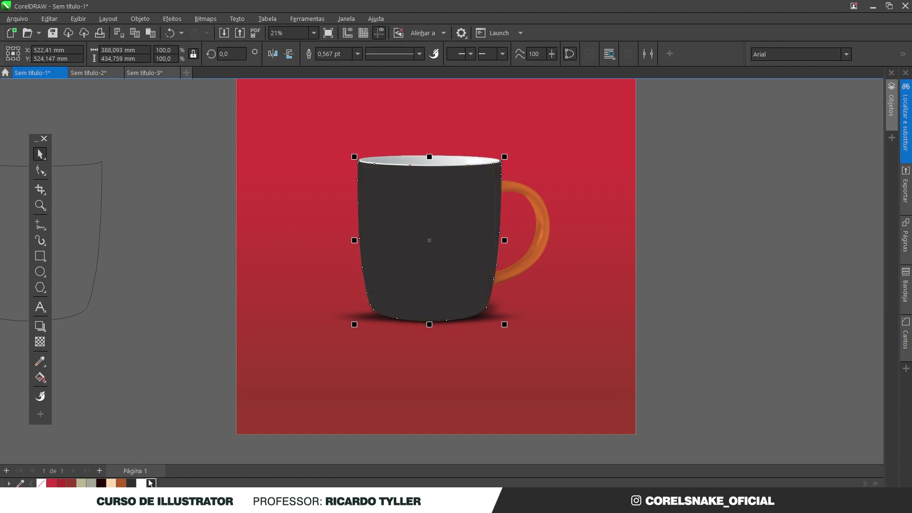
Give the dark body shape a vertical linear transparency fading upward from the mug's base, with Multiply (Multiplicar) merge mode
{"action": "left_click", "coordinate": [40, 342]}
{"action": "left_click_drag", "start_coordinate": [430, 322], "coordinate": [430, 301]}
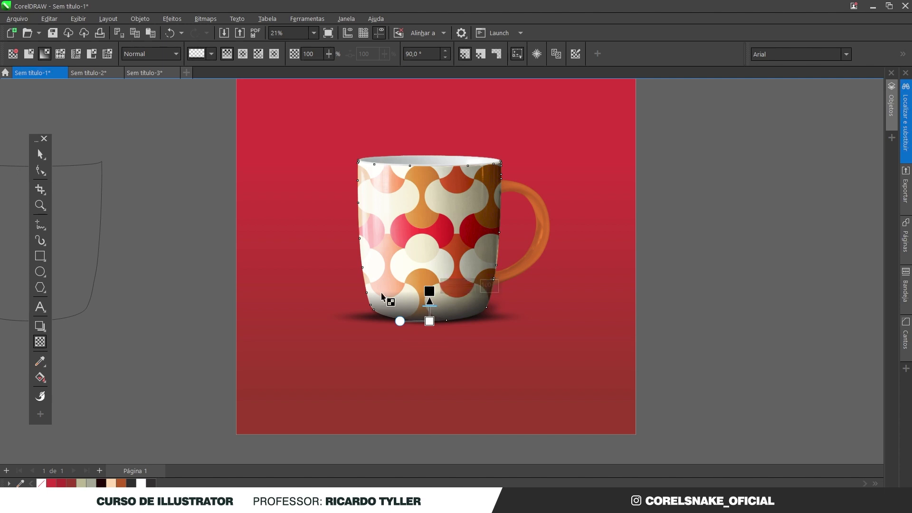
{"action": "left_click", "coordinate": [40, 154]}
{"action": "left_click", "coordinate": [43, 347]}
{"action": "left_click", "coordinate": [167, 54]}
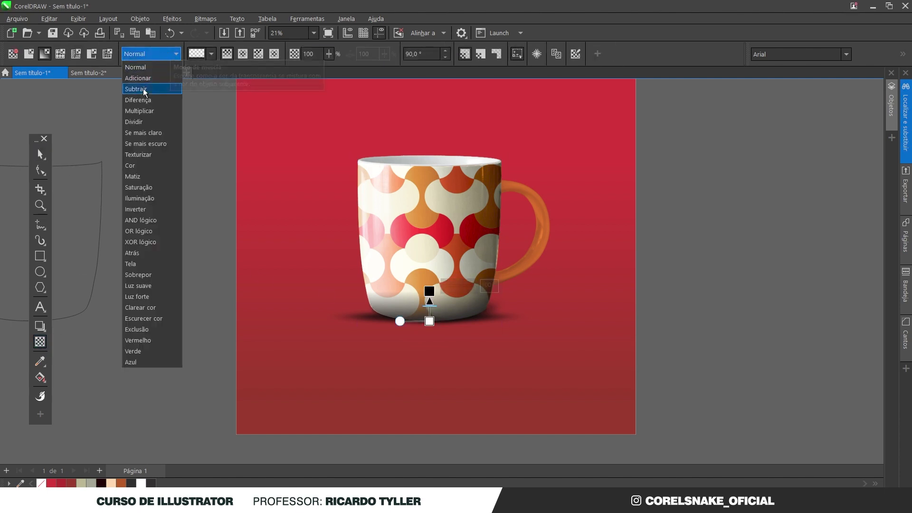
{"action": "left_click", "coordinate": [146, 112]}
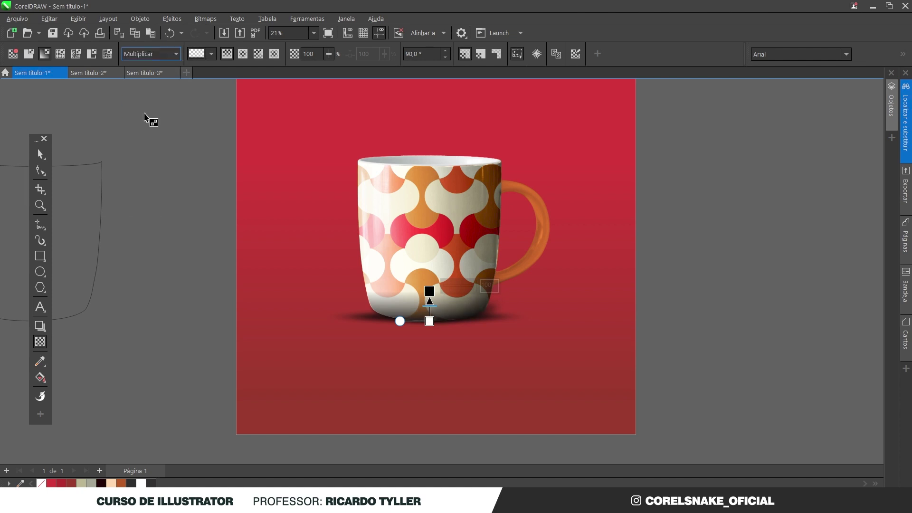
Soften the base shading by moving the fade's opaque end below the mug and its transparent end nearer the base
{"action": "left_click_drag", "start_coordinate": [429, 321], "coordinate": [430, 334]}
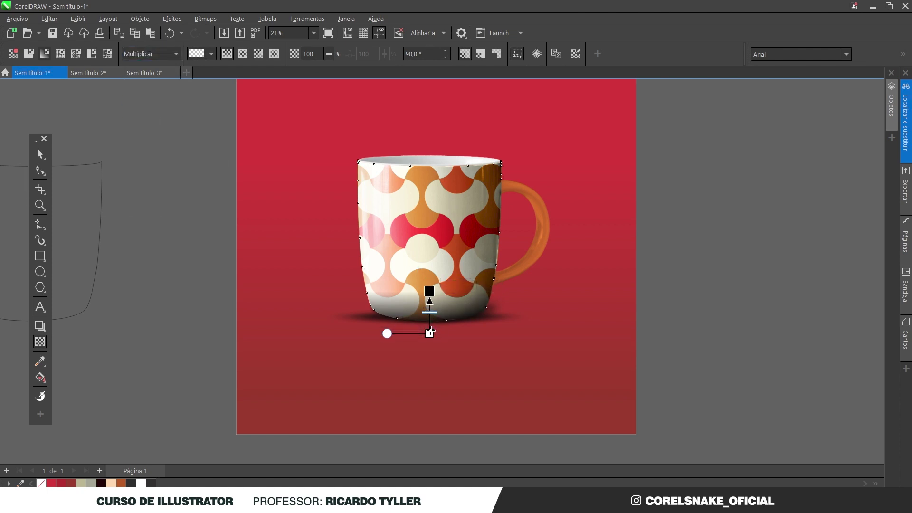
{"action": "left_click_drag", "start_coordinate": [429, 292], "coordinate": [429, 300]}
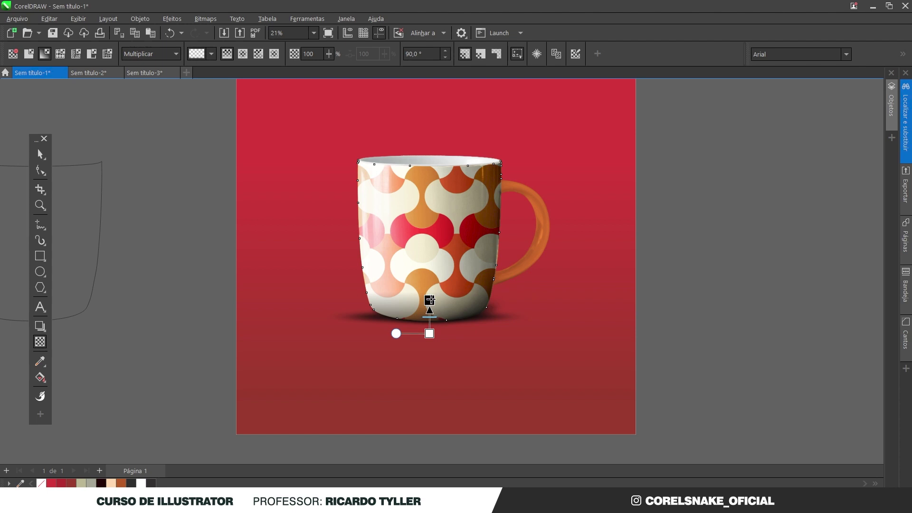
{"action": "left_click_drag", "start_coordinate": [431, 333], "coordinate": [430, 340]}
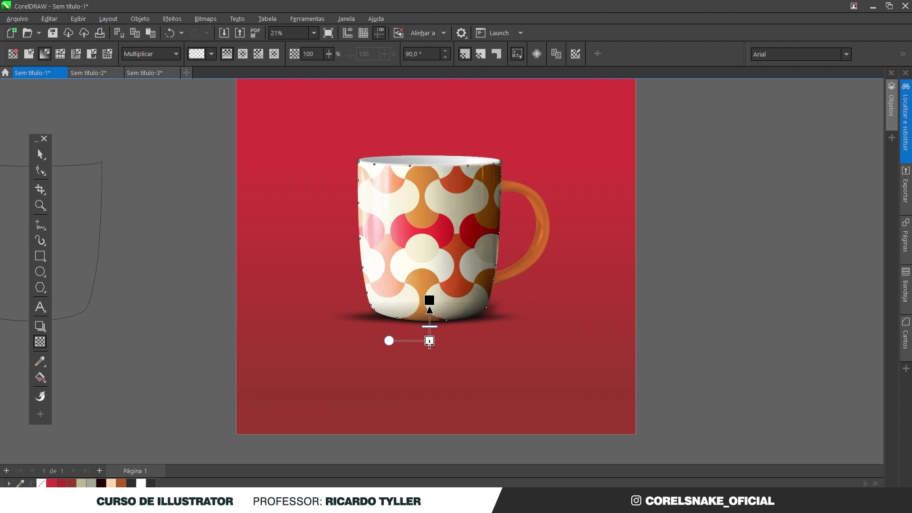
{"action": "left_click", "coordinate": [41, 154]}
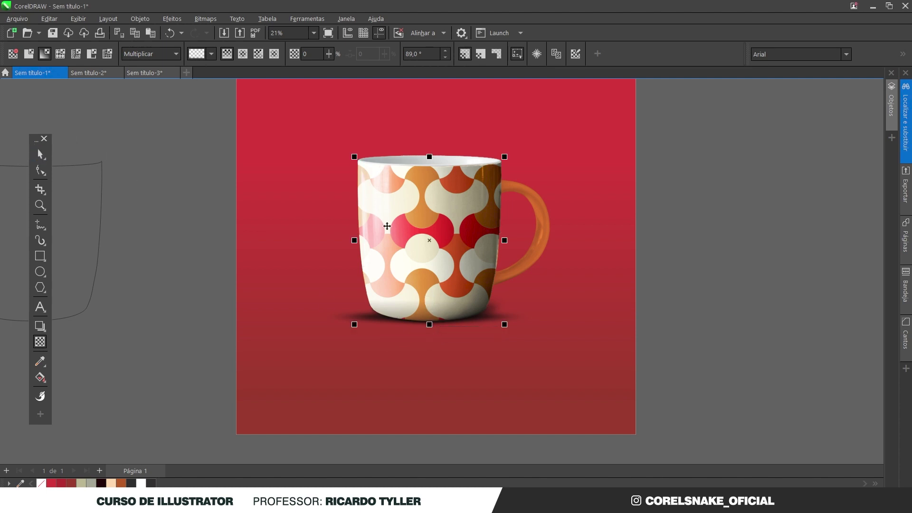
{"action": "left_click", "coordinate": [641, 289]}
{"action": "scroll", "coordinate": [482, 325], "scroll_direction": "down", "scroll_amount": 2}
{"action": "scroll", "coordinate": [469, 309], "scroll_direction": "up", "scroll_amount": 1}
{"action": "scroll", "coordinate": [475, 287], "scroll_direction": "up", "scroll_amount": 1}
{"action": "scroll", "coordinate": [475, 287], "scroll_direction": "down", "scroll_amount": 1}
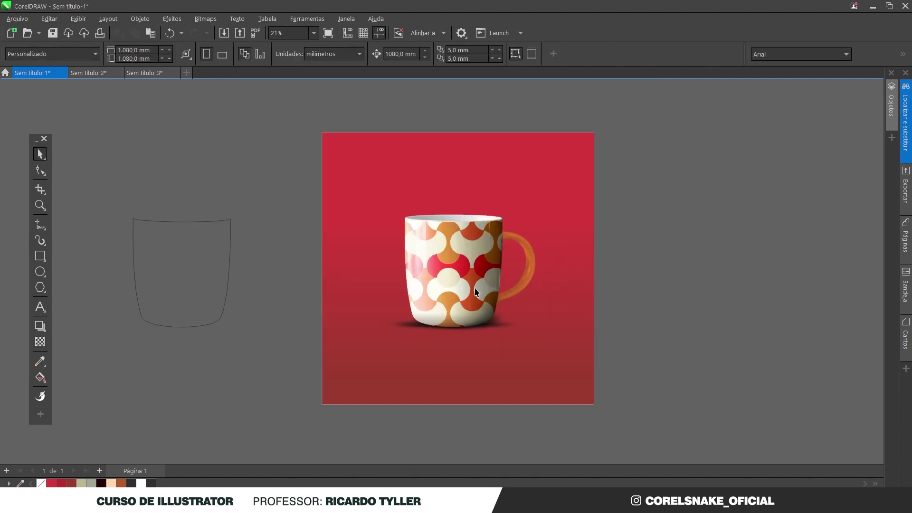
Open the Hue/Saturation/Lightness (Matiz/Saturação/Iluminação) adjustment for the mug photo and move its dialog clear of the mug
{"action": "left_click", "coordinate": [212, 262]}
{"action": "scroll", "coordinate": [498, 279], "scroll_direction": "up", "scroll_amount": 2}
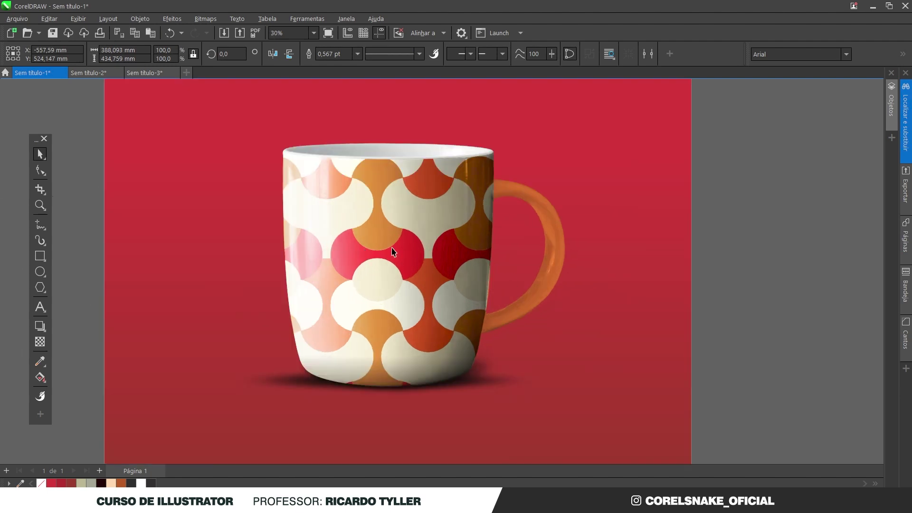
{"action": "scroll", "coordinate": [393, 251], "scroll_direction": "down", "scroll_amount": 2}
{"action": "left_click", "coordinate": [463, 235]}
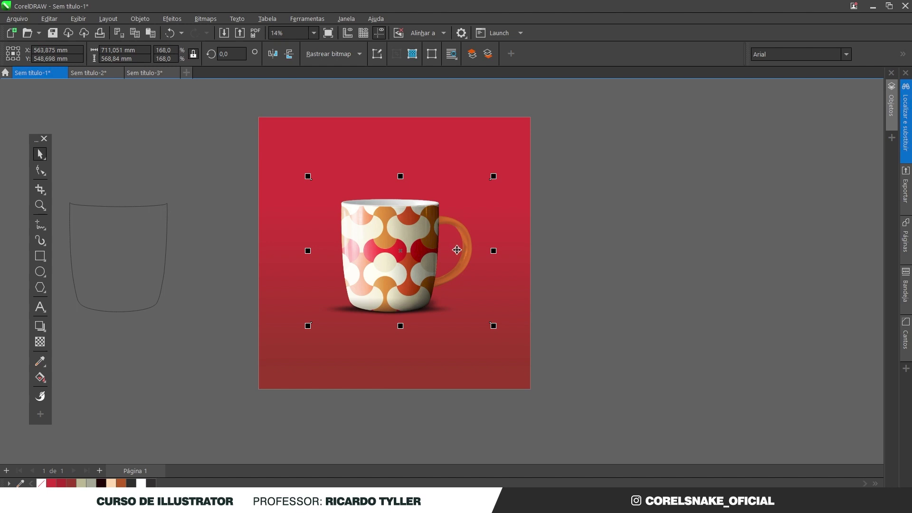
{"action": "scroll", "coordinate": [457, 249], "scroll_direction": "up", "scroll_amount": 1}
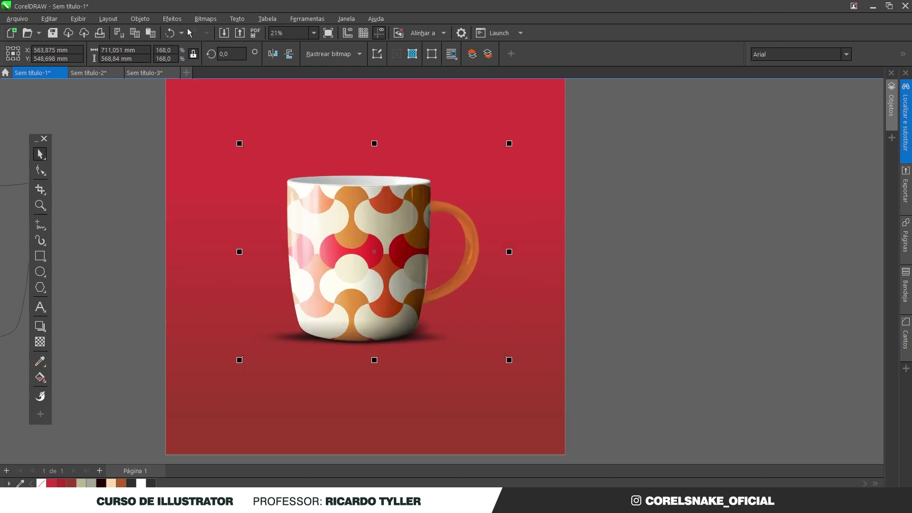
{"action": "left_click", "coordinate": [172, 19]}
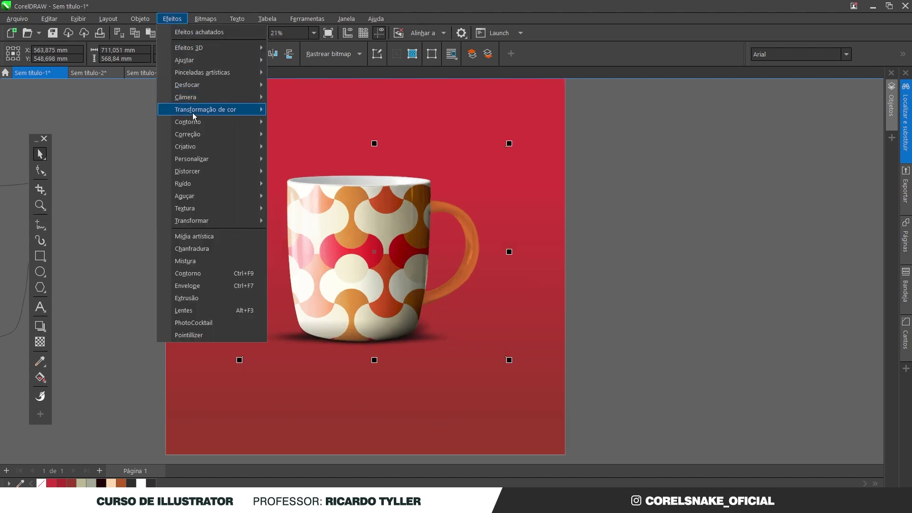
{"action": "mouse_move", "coordinate": [196, 61]}
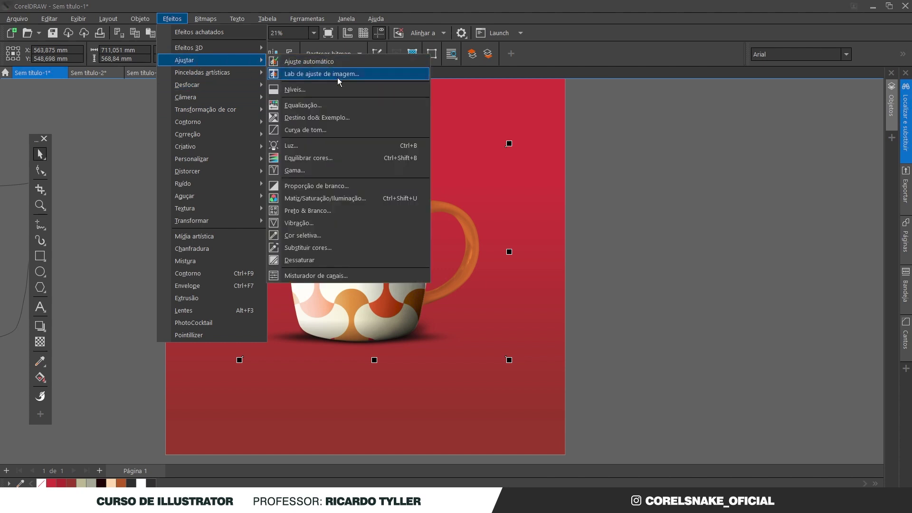
{"action": "left_click", "coordinate": [326, 199]}
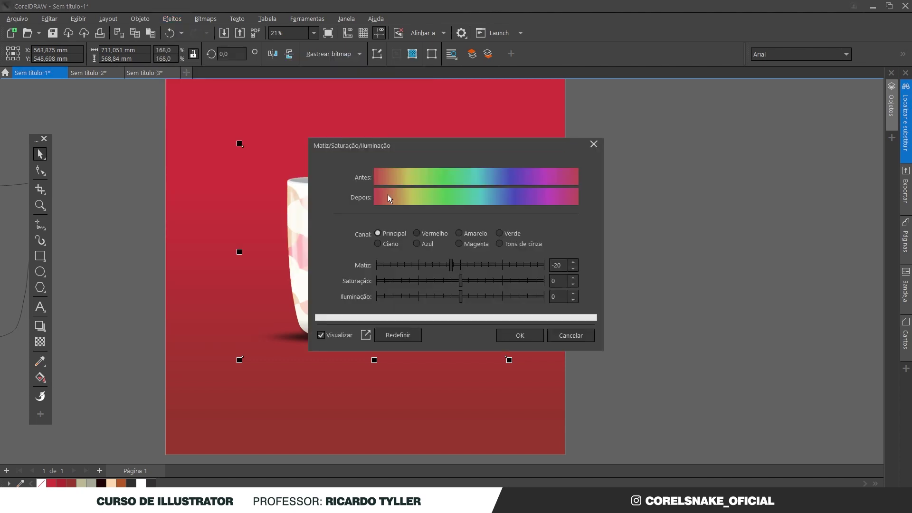
{"action": "left_click_drag", "start_coordinate": [394, 143], "coordinate": [614, 155]}
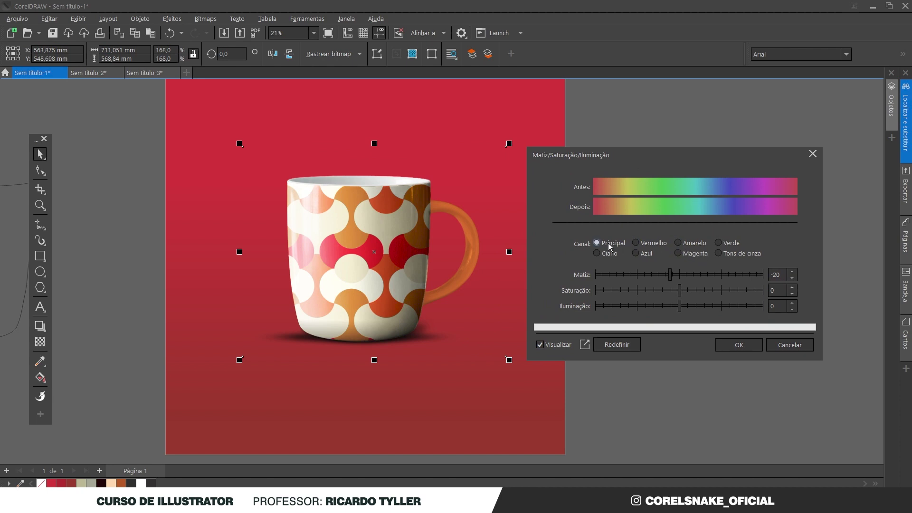
Shift the Yellow (Amarelo) channel's hue to negative values to recolour the orange mug handle red
{"action": "left_click", "coordinate": [682, 246]}
{"action": "left_click", "coordinate": [665, 275]}
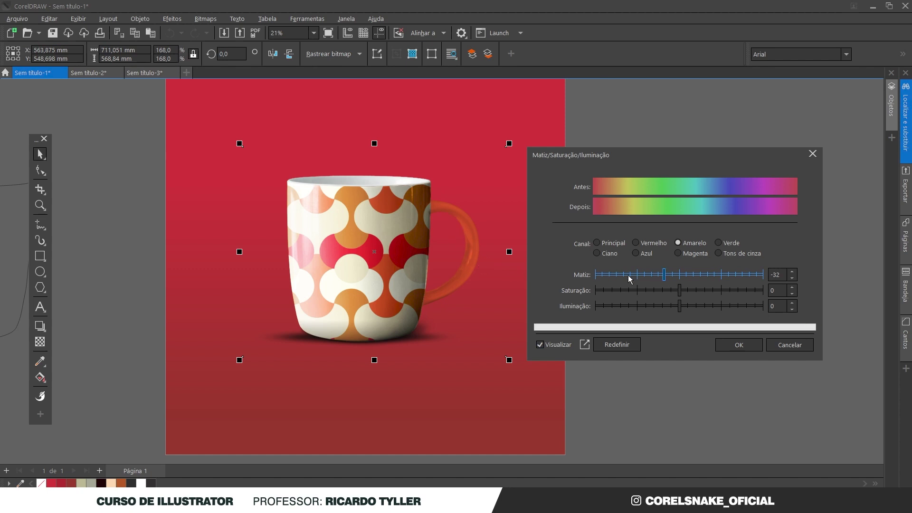
{"action": "left_click", "coordinate": [628, 275]}
{"action": "left_click", "coordinate": [630, 274]}
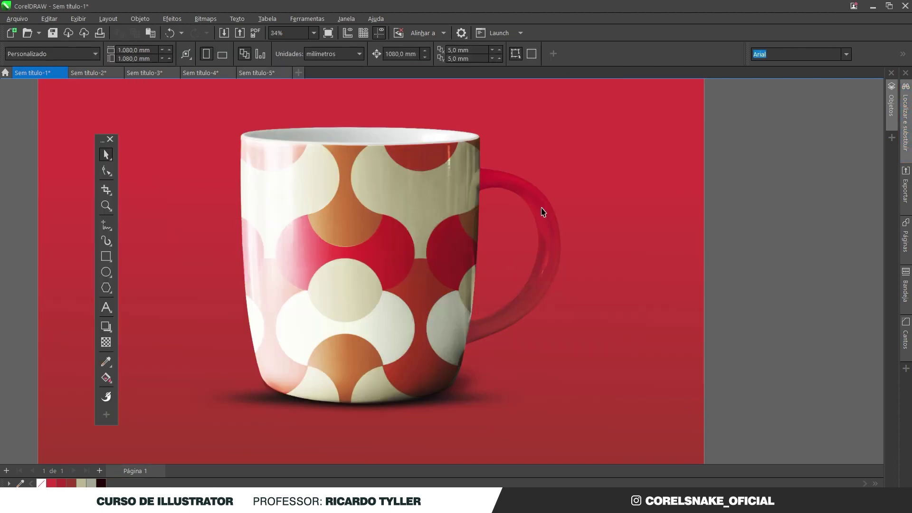
Adjust the mug photo's Hue/Saturation/Lightness (Matiz/Saturação/Iluminação) with saturation -14 and lightness 10 on the Principal channel, and deselect it
{"action": "left_click", "coordinate": [546, 217]}
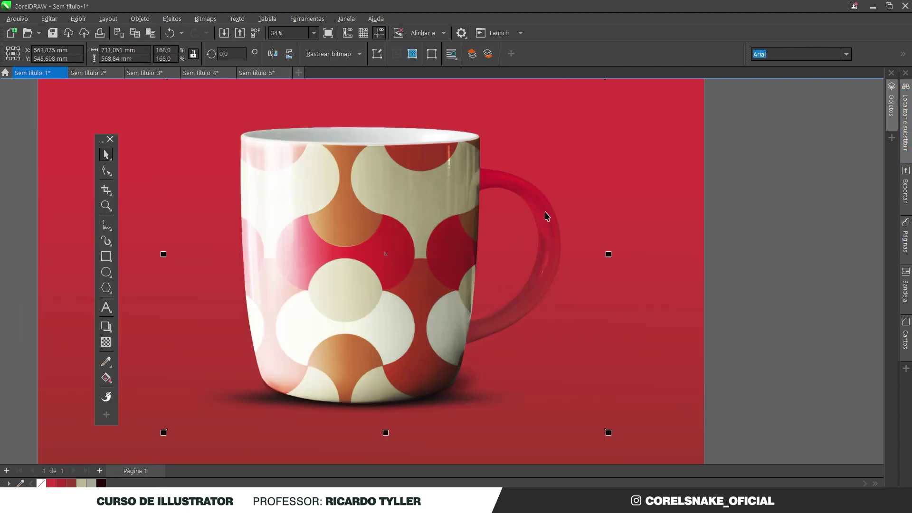
{"action": "left_click", "coordinate": [171, 19]}
{"action": "mouse_move", "coordinate": [184, 62]}
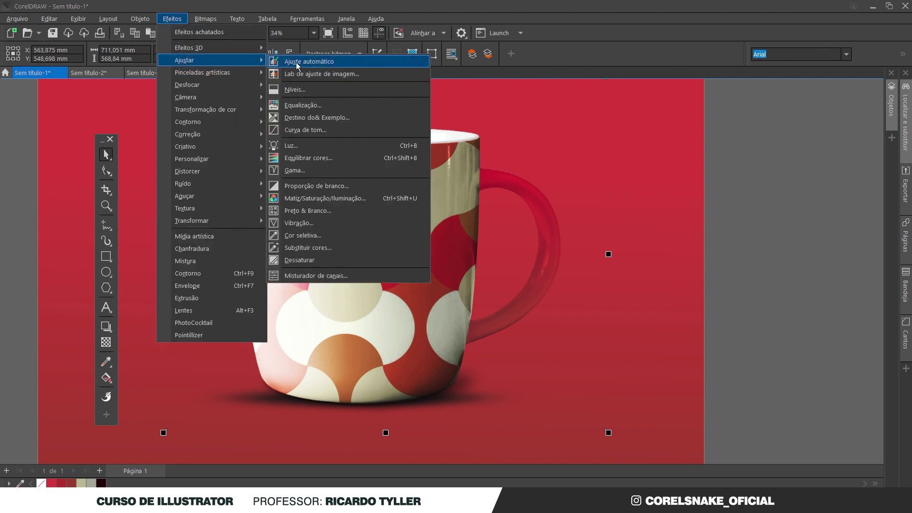
{"action": "left_click", "coordinate": [342, 199]}
{"action": "left_click_drag", "start_coordinate": [455, 144], "coordinate": [756, 150]}
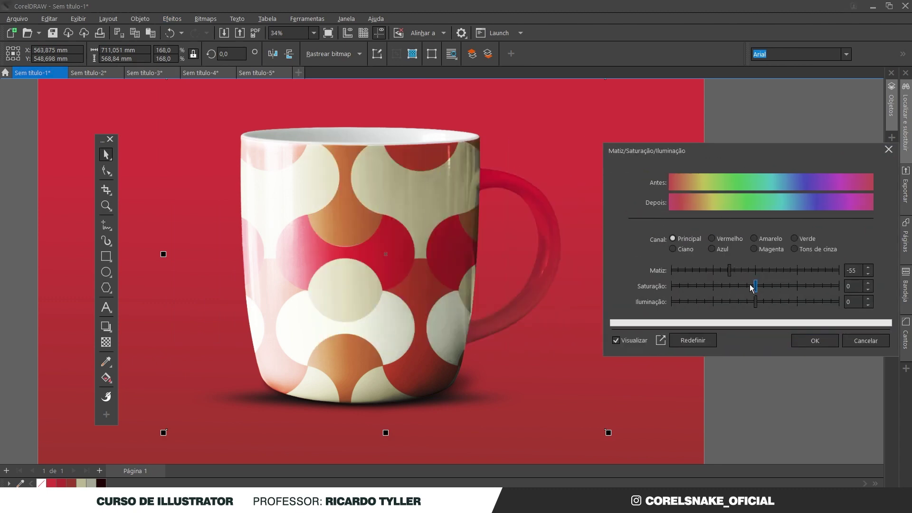
{"action": "left_click_drag", "start_coordinate": [750, 288], "coordinate": [744, 289]}
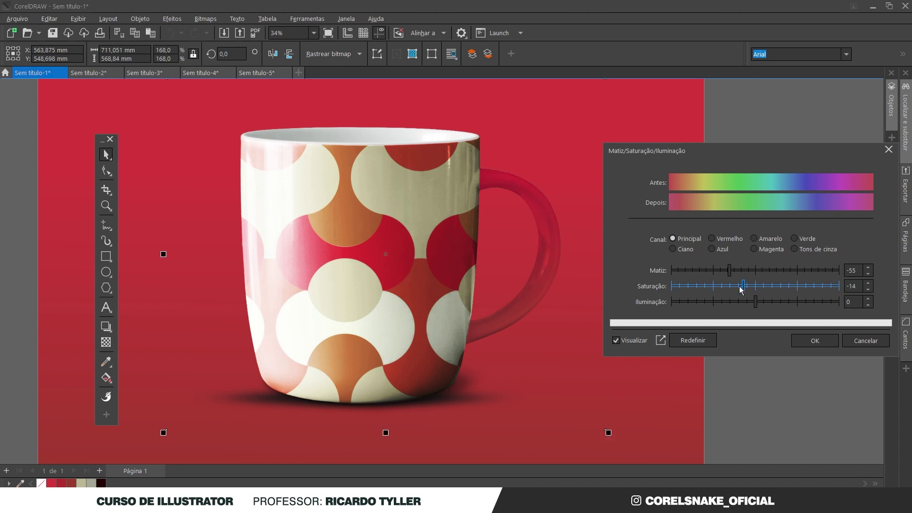
{"action": "mouse_move", "coordinate": [756, 302]}
{"action": "left_mouse_down"}
{"action": "mouse_move", "coordinate": [773, 304]}
{"action": "mouse_move", "coordinate": [734, 304]}
{"action": "mouse_move", "coordinate": [763, 304]}
{"action": "left_mouse_up"}
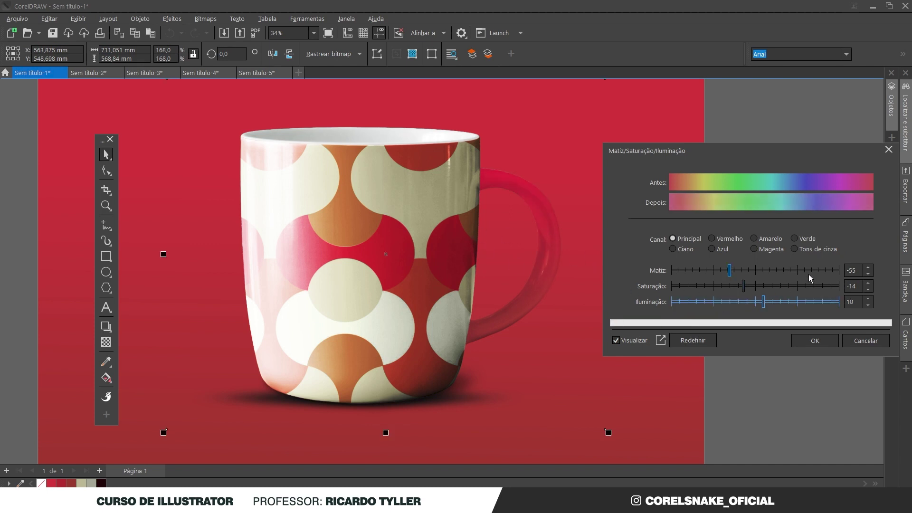
{"action": "left_click", "coordinate": [815, 341]}
{"action": "scroll", "coordinate": [637, 298], "scroll_direction": "down", "scroll_amount": 2}
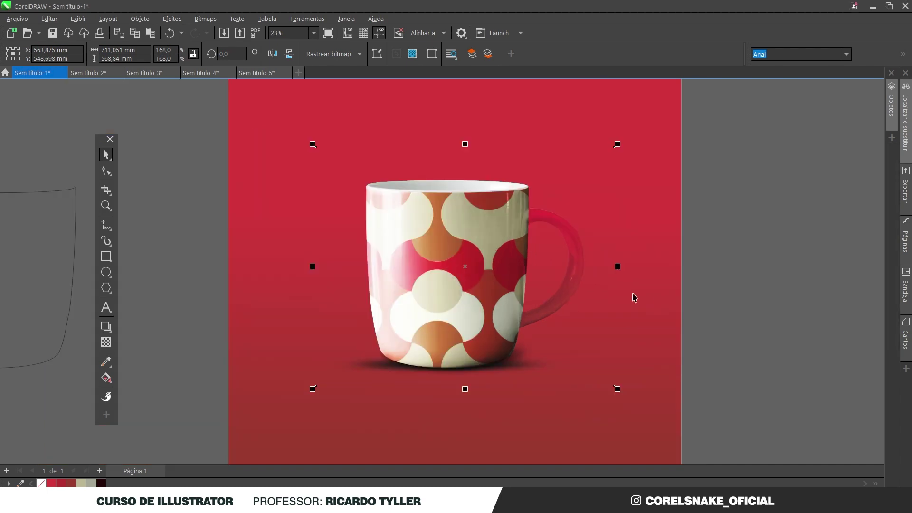
{"action": "scroll", "coordinate": [508, 278], "scroll_direction": "down", "scroll_amount": 1}
{"action": "left_click", "coordinate": [617, 277]}
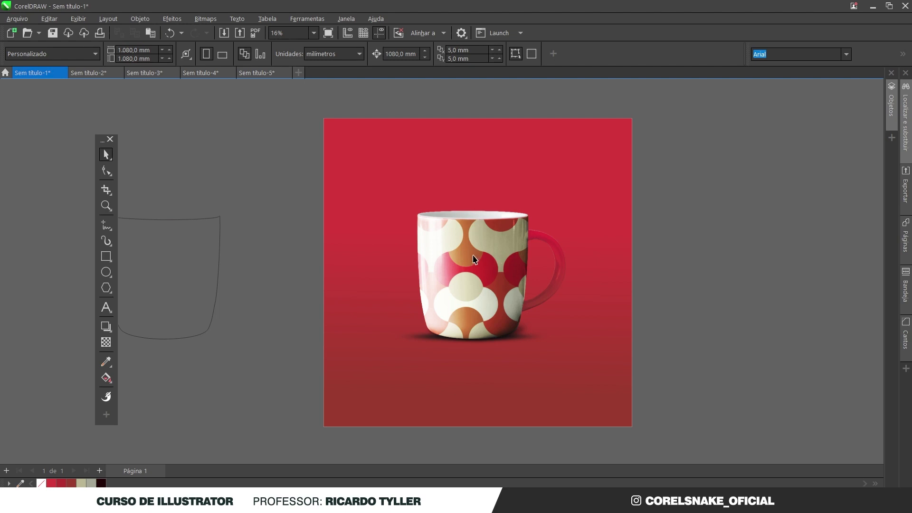
{"action": "scroll", "coordinate": [474, 258], "scroll_direction": "down", "scroll_amount": 3}
{"action": "scroll", "coordinate": [474, 259], "scroll_direction": "up", "scroll_amount": 2}
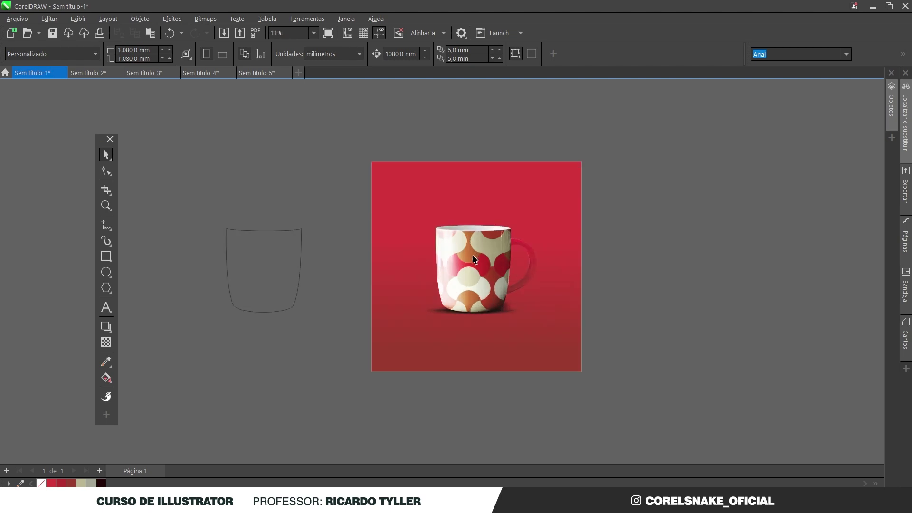
{"action": "scroll", "coordinate": [478, 271], "scroll_direction": "up", "scroll_amount": 1}
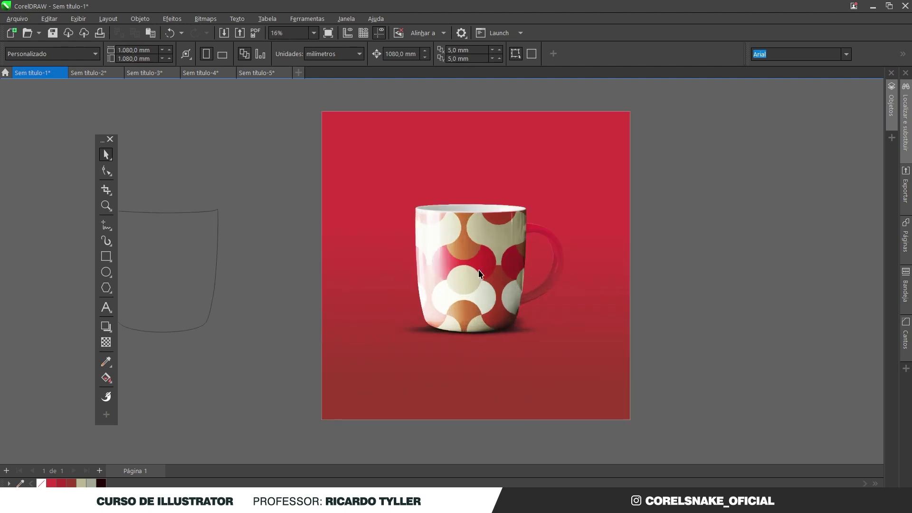